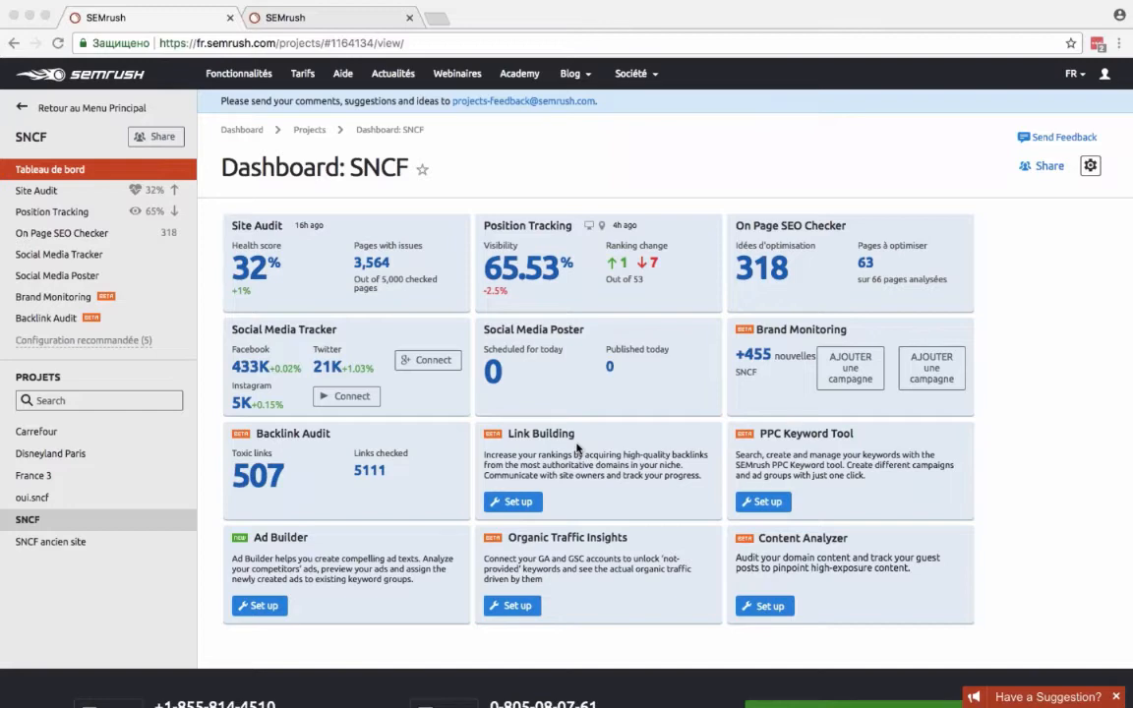
# Begin the Backlink Audit setup for oui.sncf with the Root domain scope and the brand names oui.sncf and oui.
pyautogui.click(324, 16)
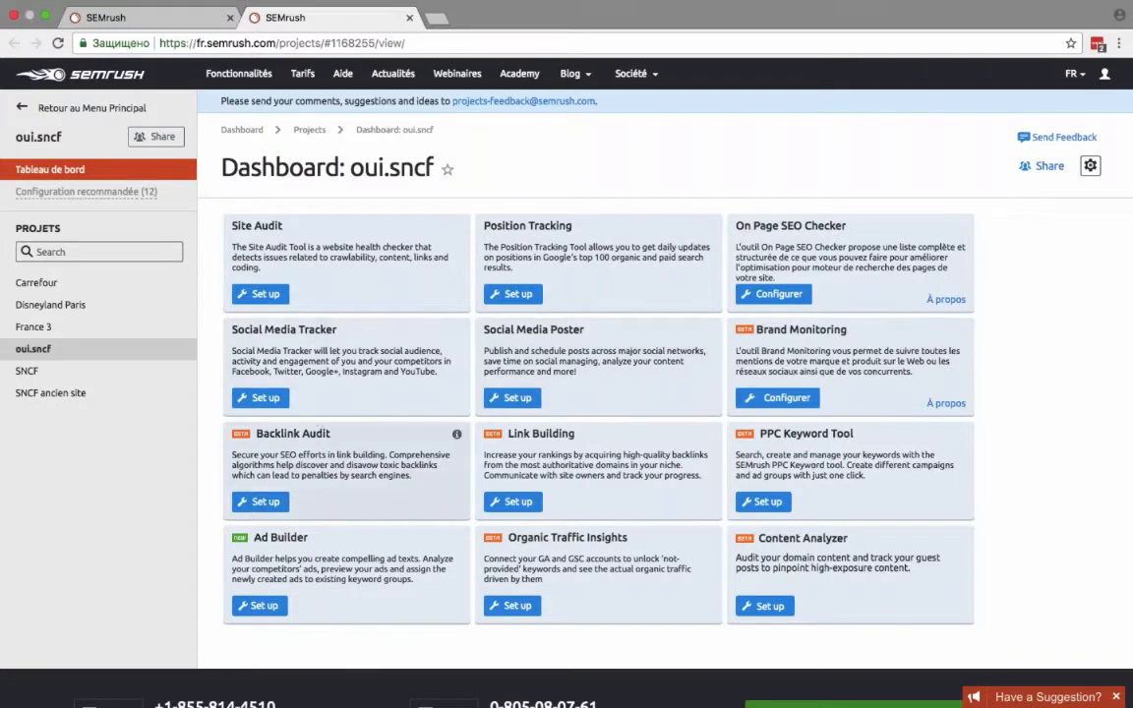
pyautogui.click(260, 502)
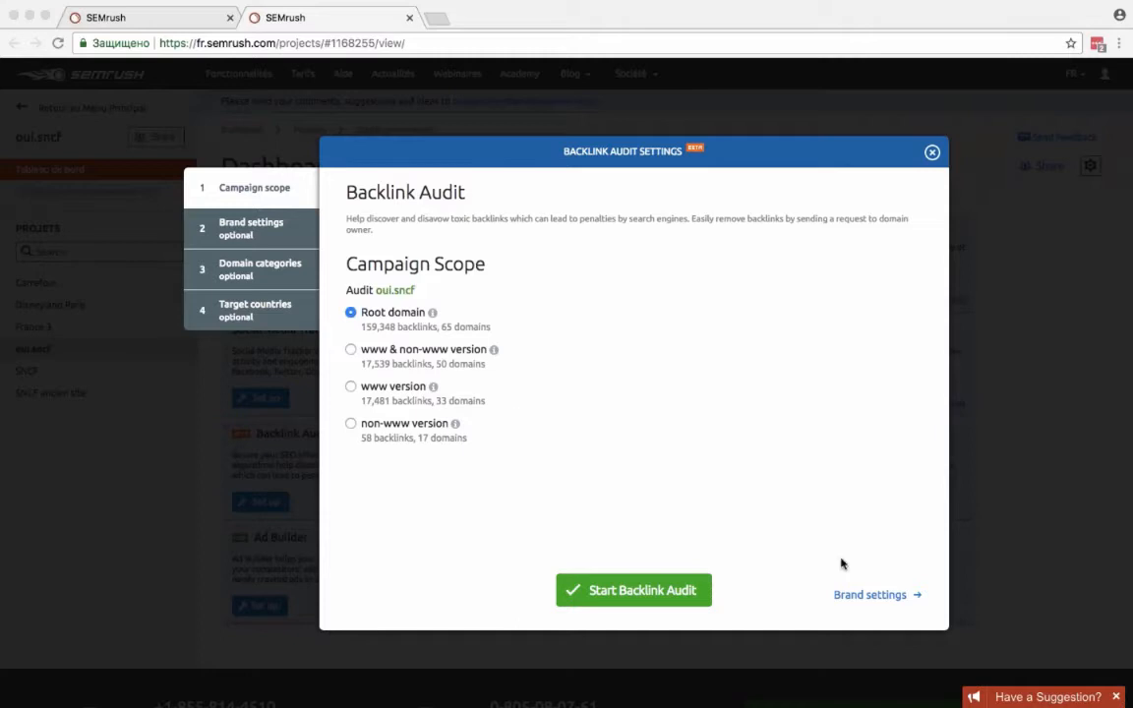
pyautogui.click(885, 596)
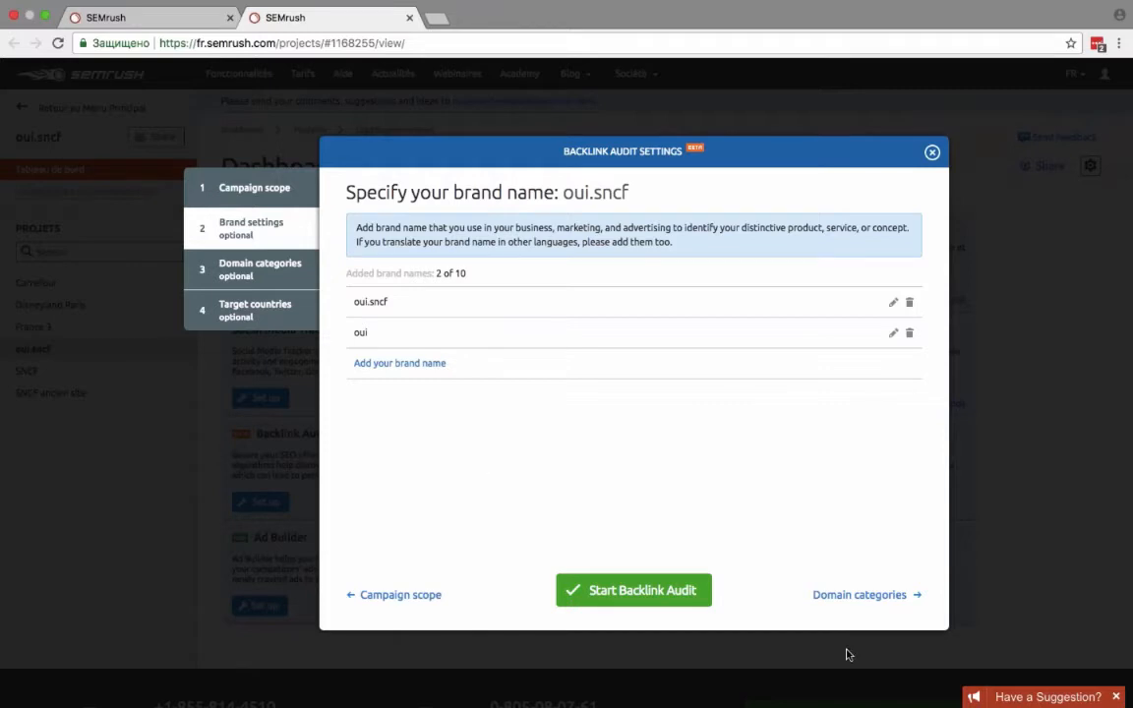
pyautogui.click(896, 597)
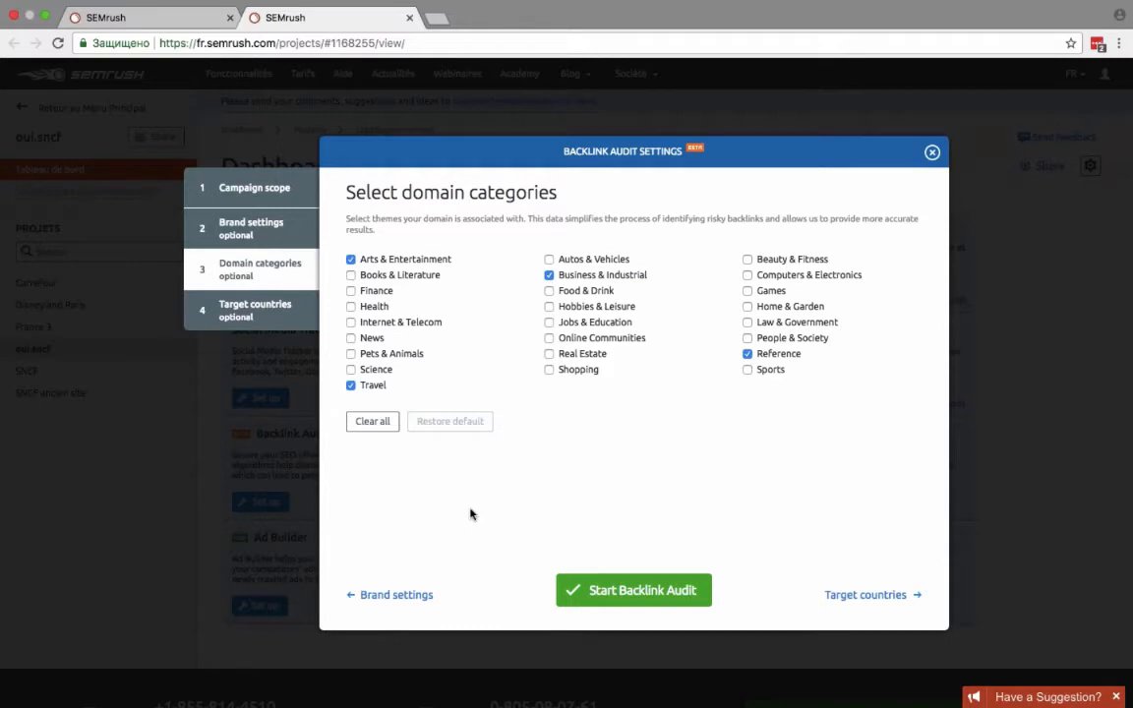
# Exclude Arts & Entertainment and Reference from the domain categories and proceed to the target countries.
pyautogui.click(351, 259)
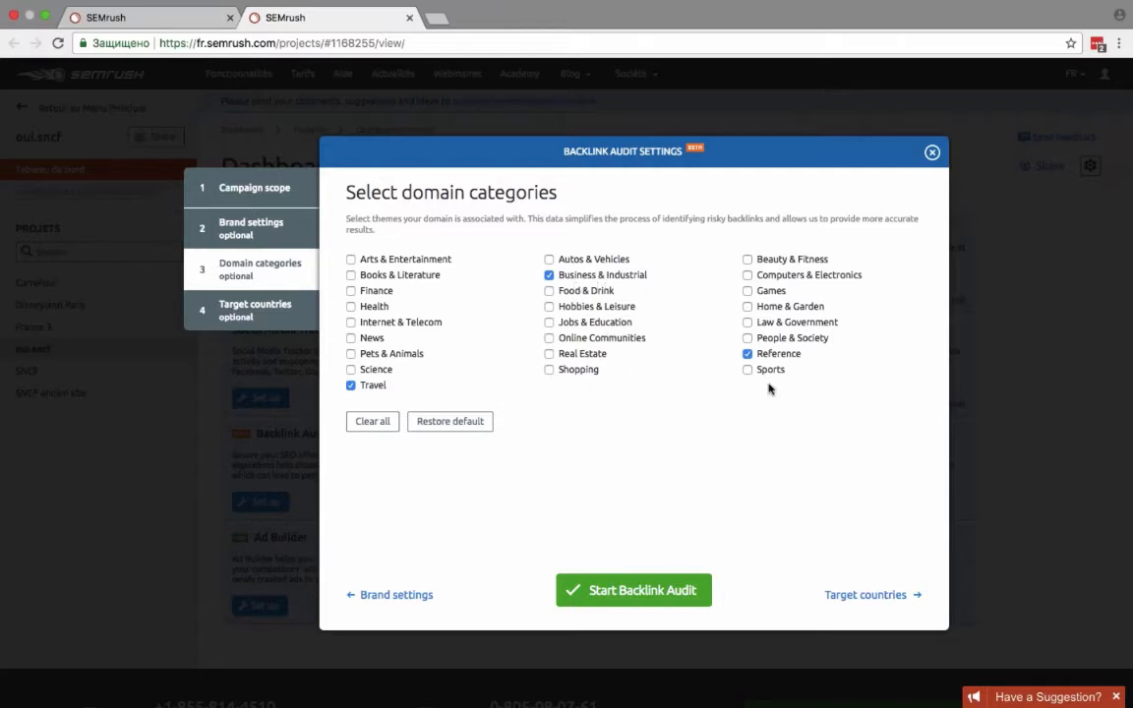
pyautogui.click(747, 353)
pyautogui.click(873, 594)
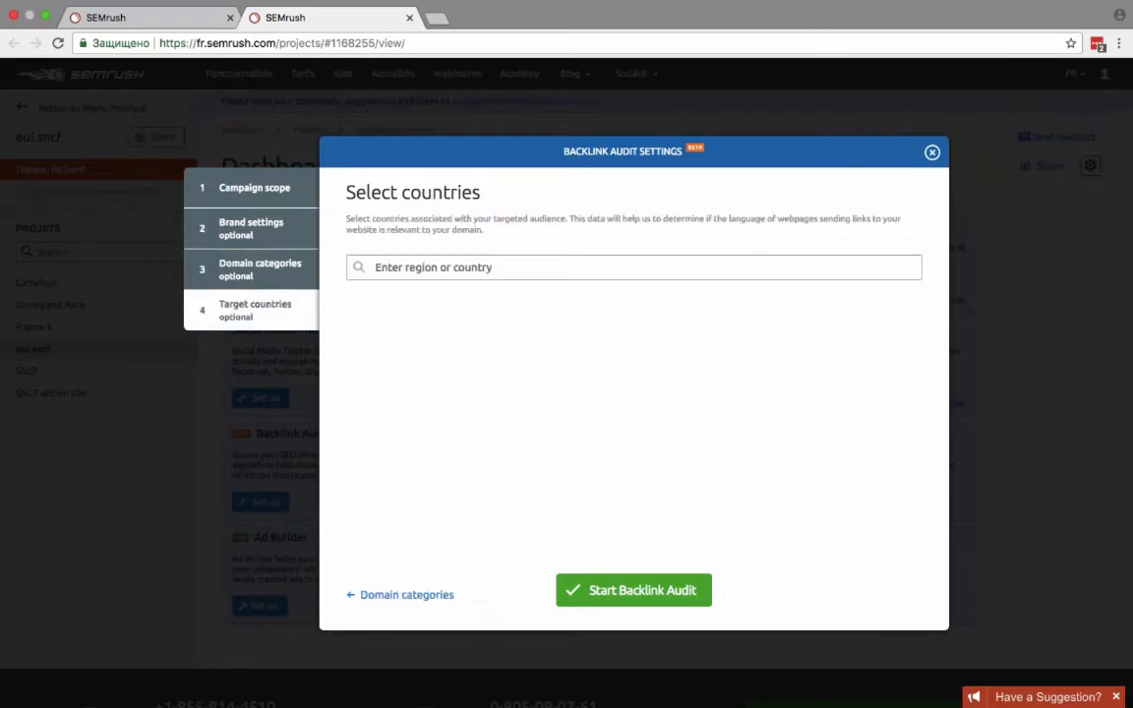
# Look up France as a target country and close the Backlink Audit settings without starting the audit.
pyautogui.click(464, 267)
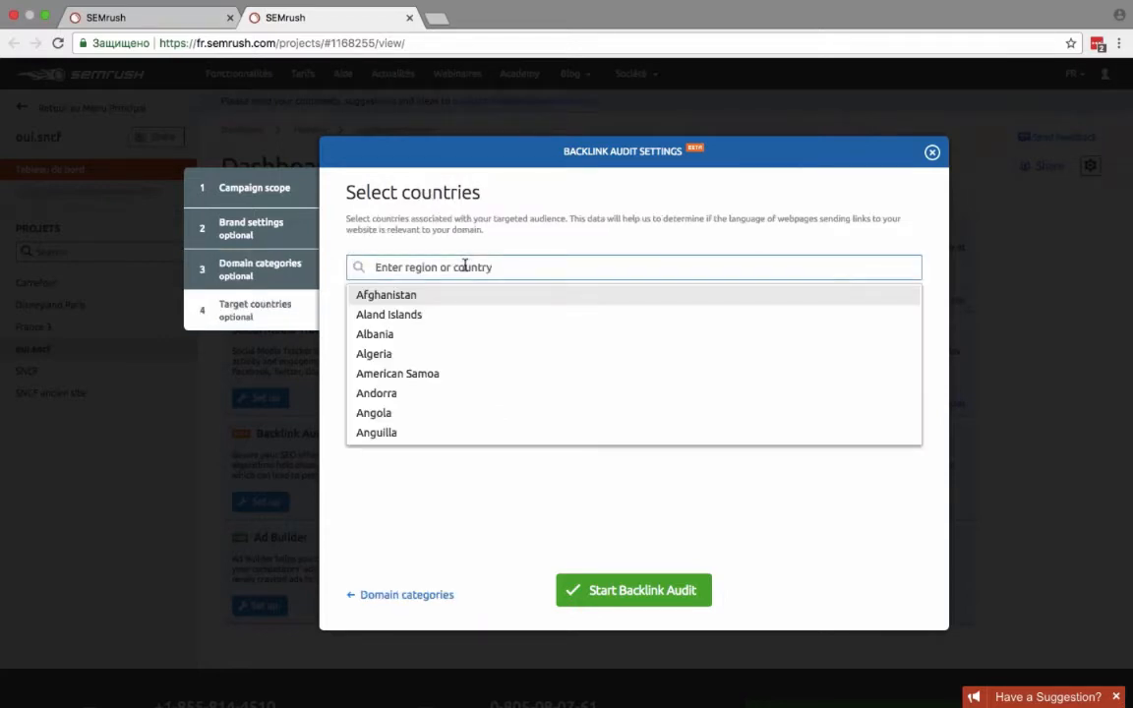
pyautogui.write('France')
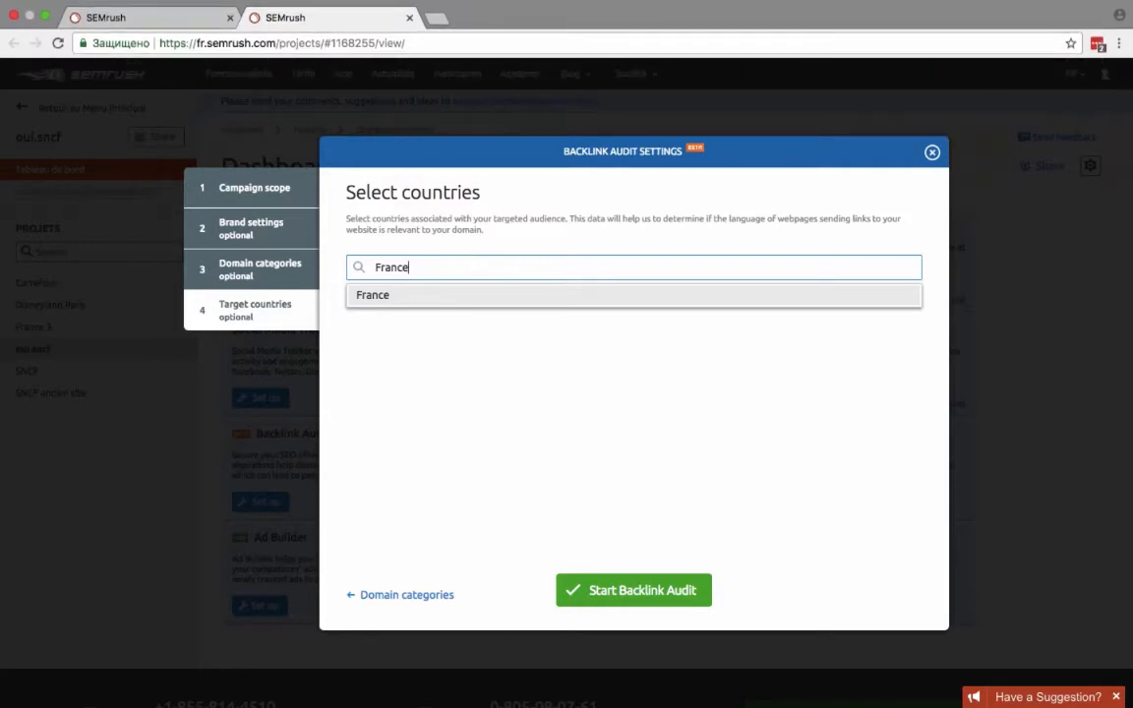
pyautogui.click(932, 151)
# Open the SNCF project's Backlink Audit and examine its report scope by subpath of indexed pages.
pyautogui.hotkey('ctrl', 'shift', 'Tab')
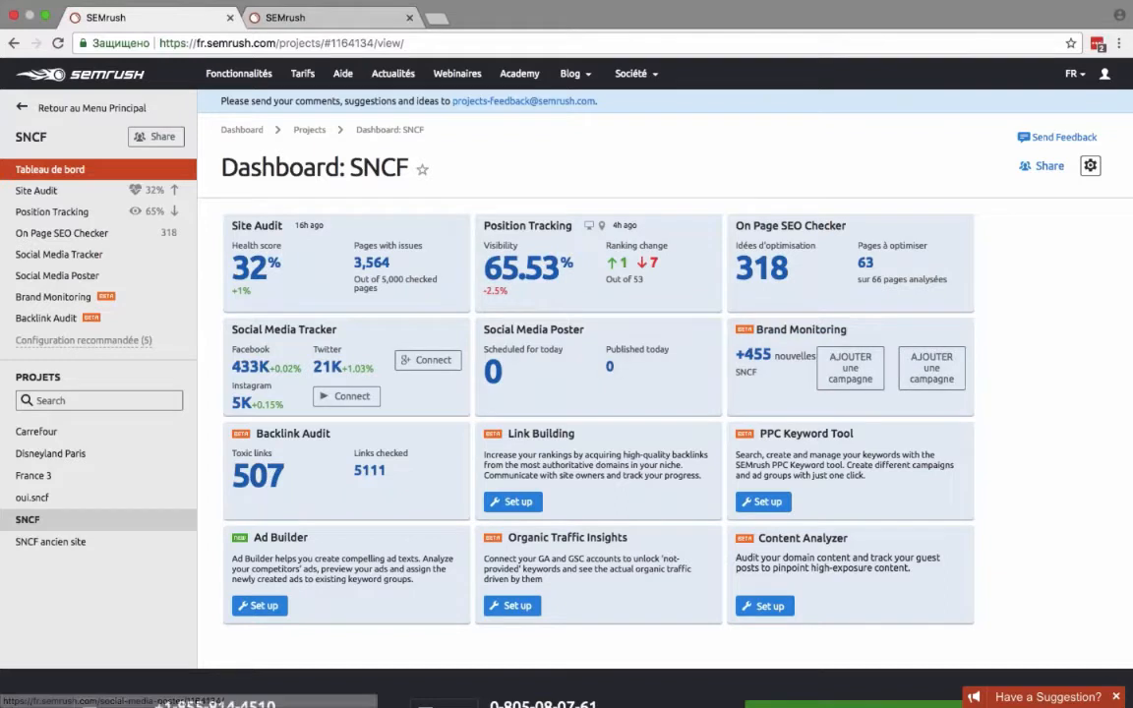
pyautogui.click(308, 439)
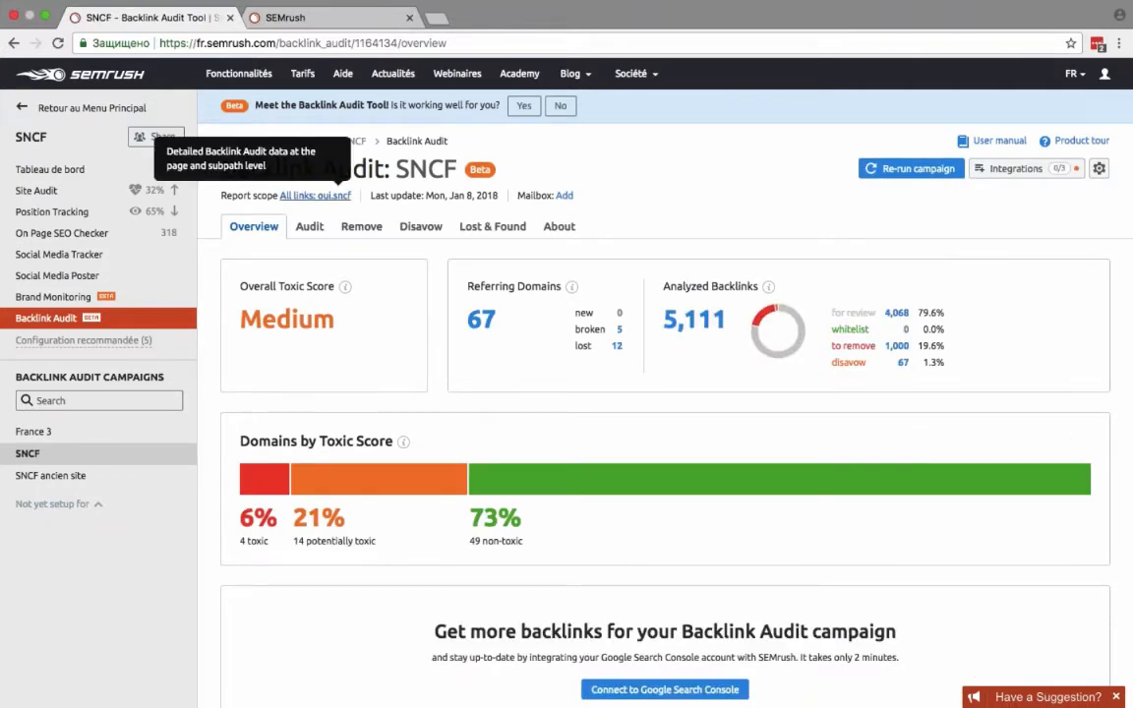
pyautogui.click(314, 196)
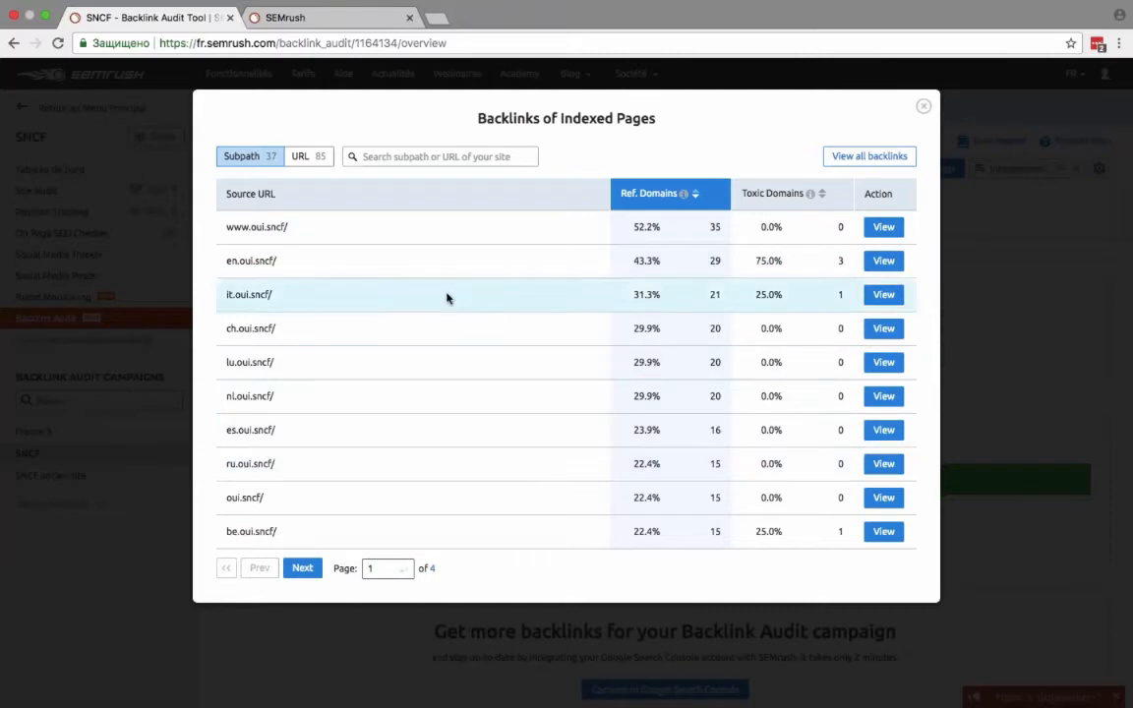
pyautogui.click(924, 107)
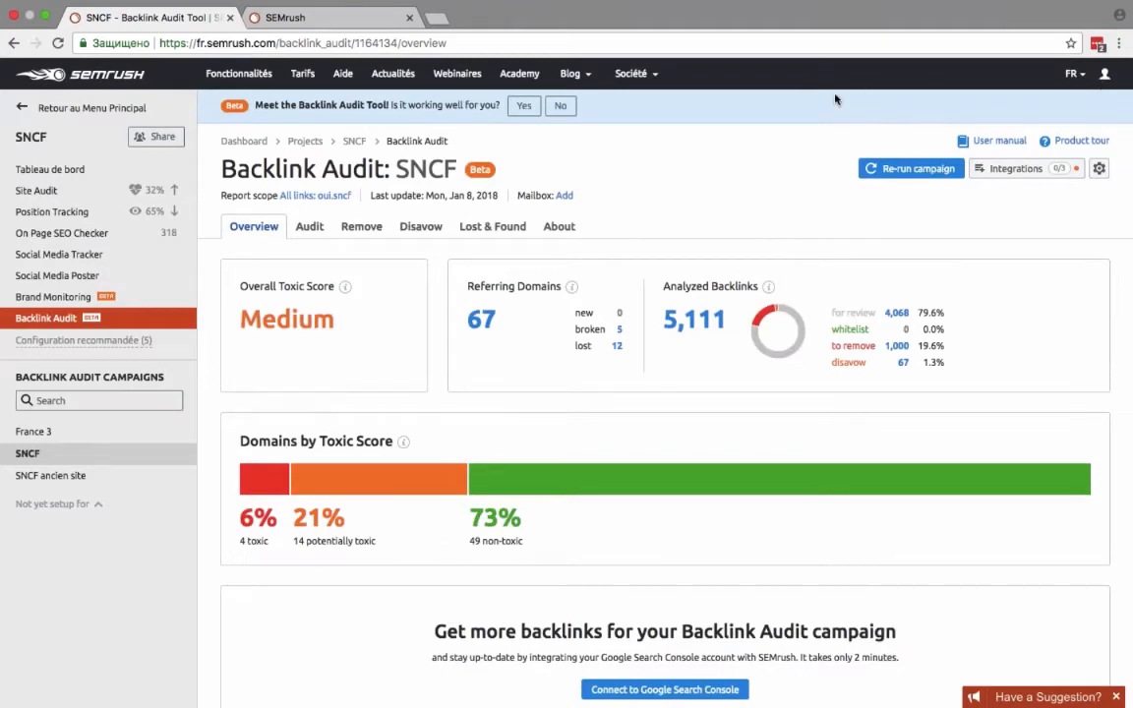
# Check the SNCF campaign's recrawl settings and the available frequency options, leaving them unchanged.
pyautogui.moveTo(1100, 169)
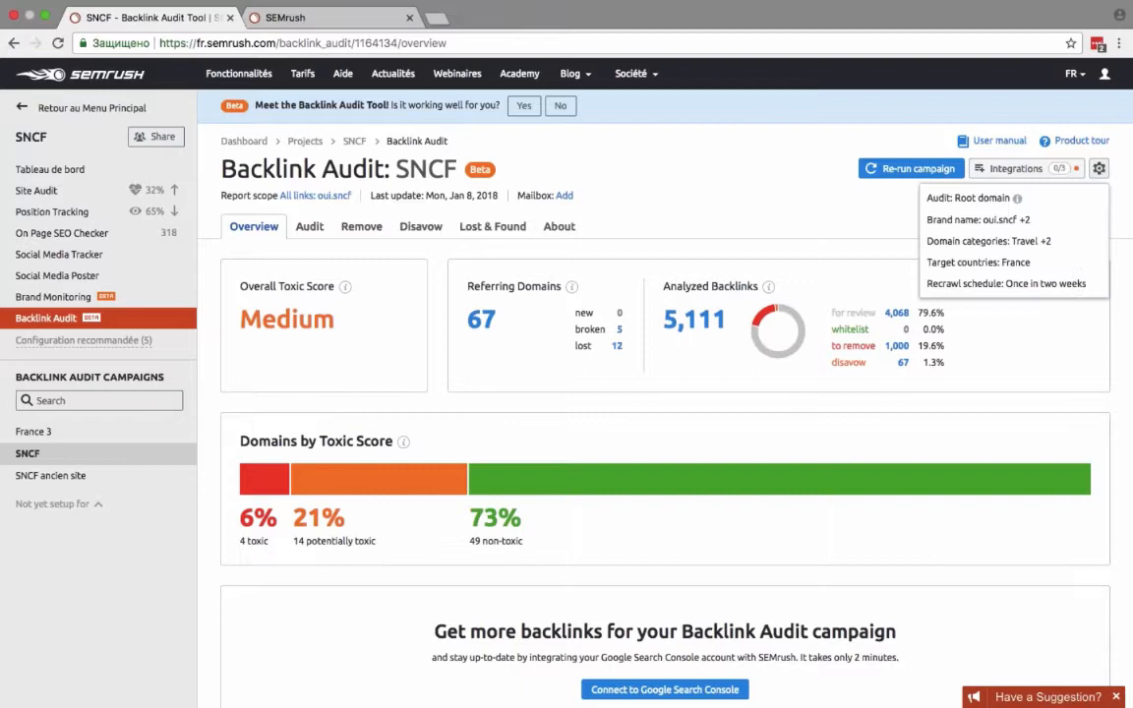
pyautogui.click(993, 286)
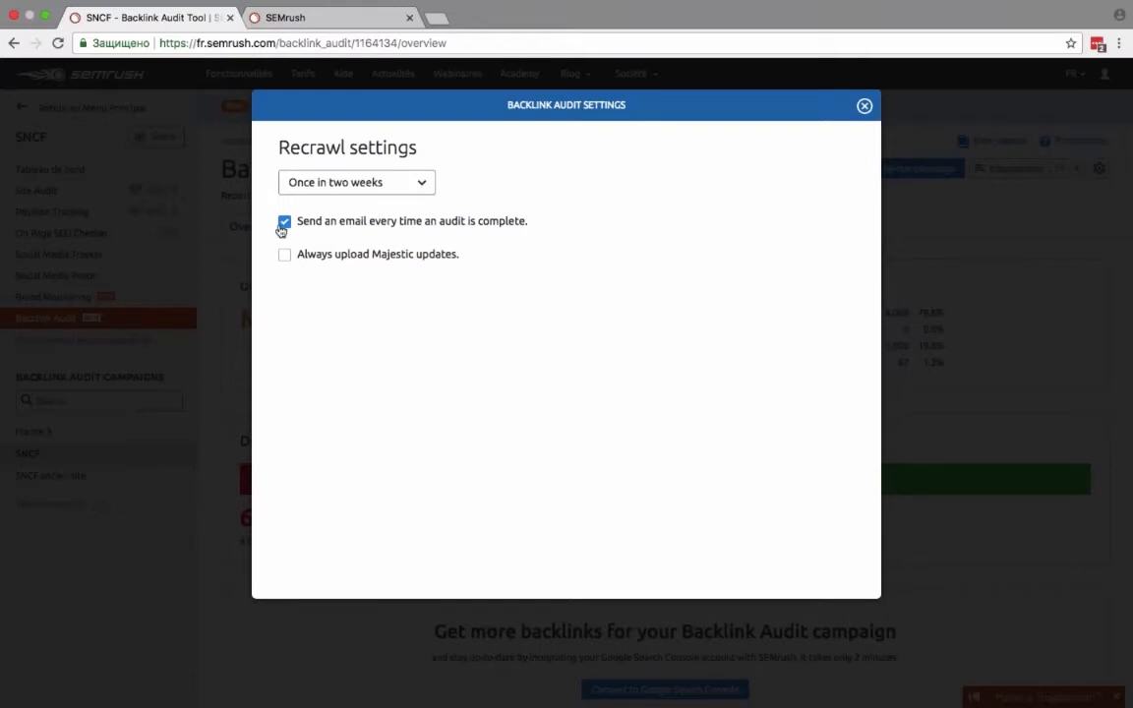
pyautogui.click(421, 183)
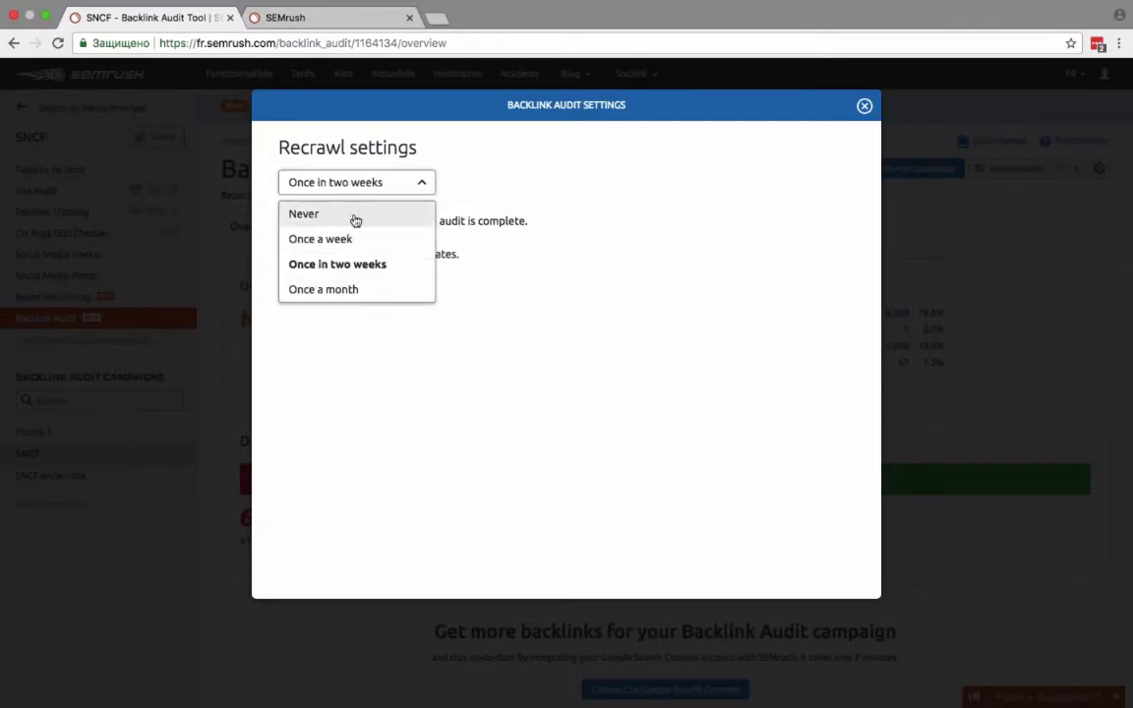
pyautogui.click(422, 184)
pyautogui.click(864, 105)
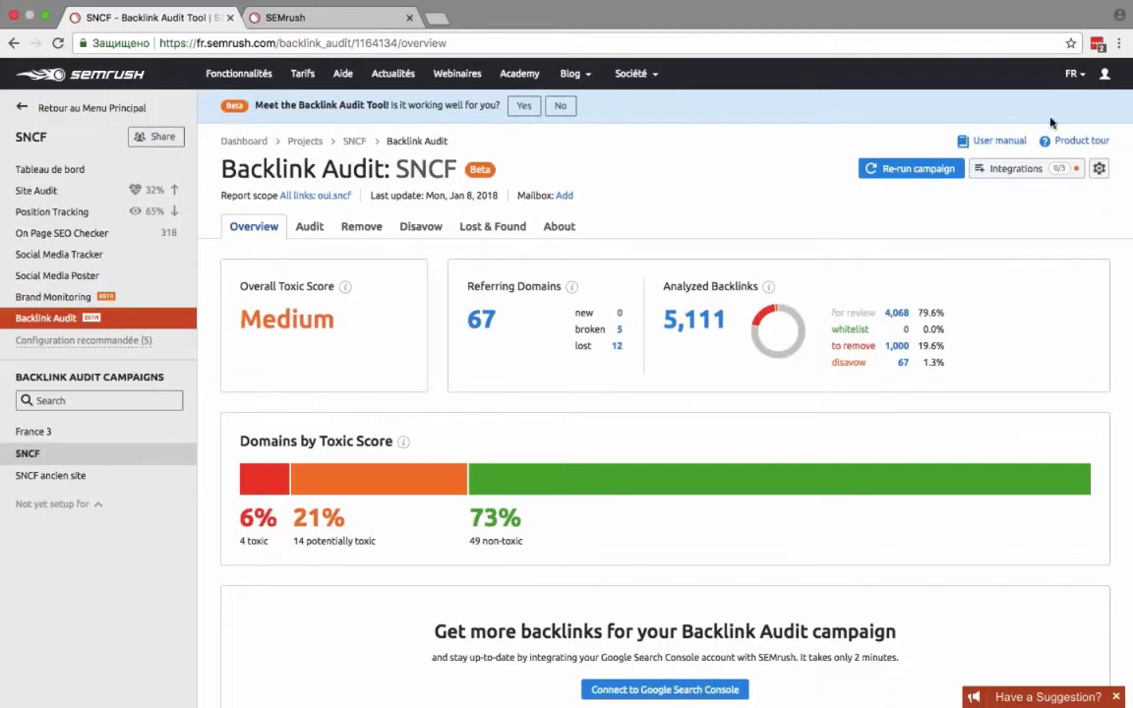
# From the oui.sncf project, open the Backlinks tool under domain analysis and look over its start page.
pyautogui.scroll(-2, 468, 380)
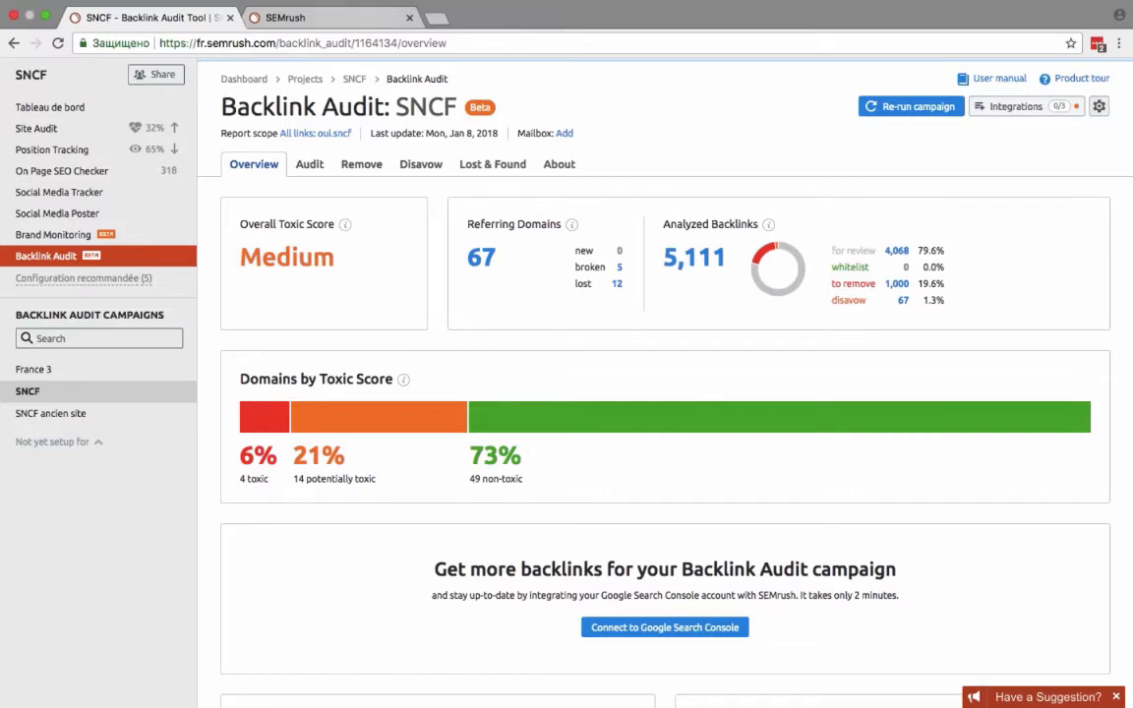
pyautogui.click(354, 17)
pyautogui.click(146, 111)
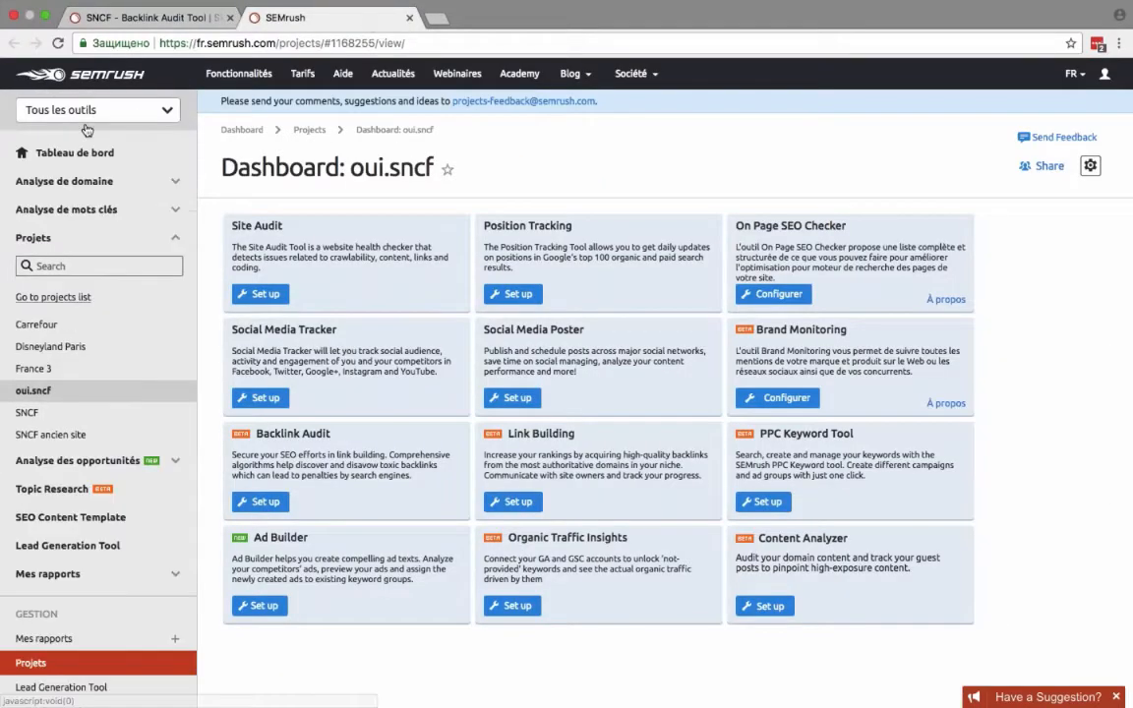
pyautogui.click(115, 235)
pyautogui.click(79, 181)
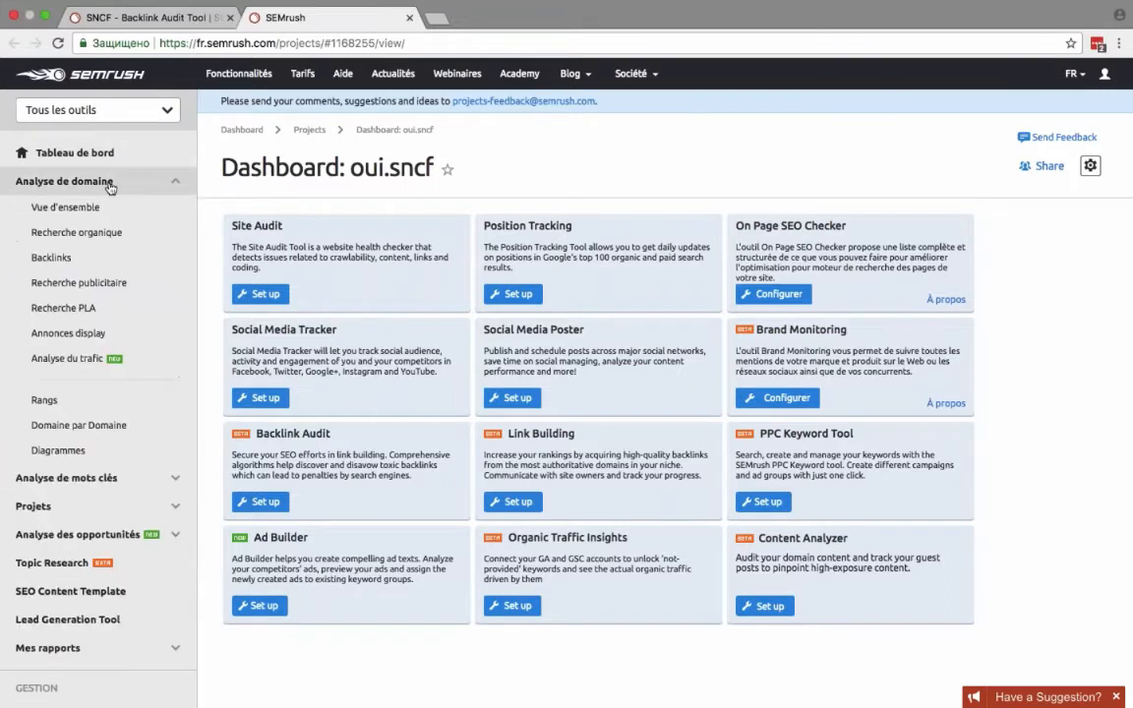
pyautogui.click(86, 258)
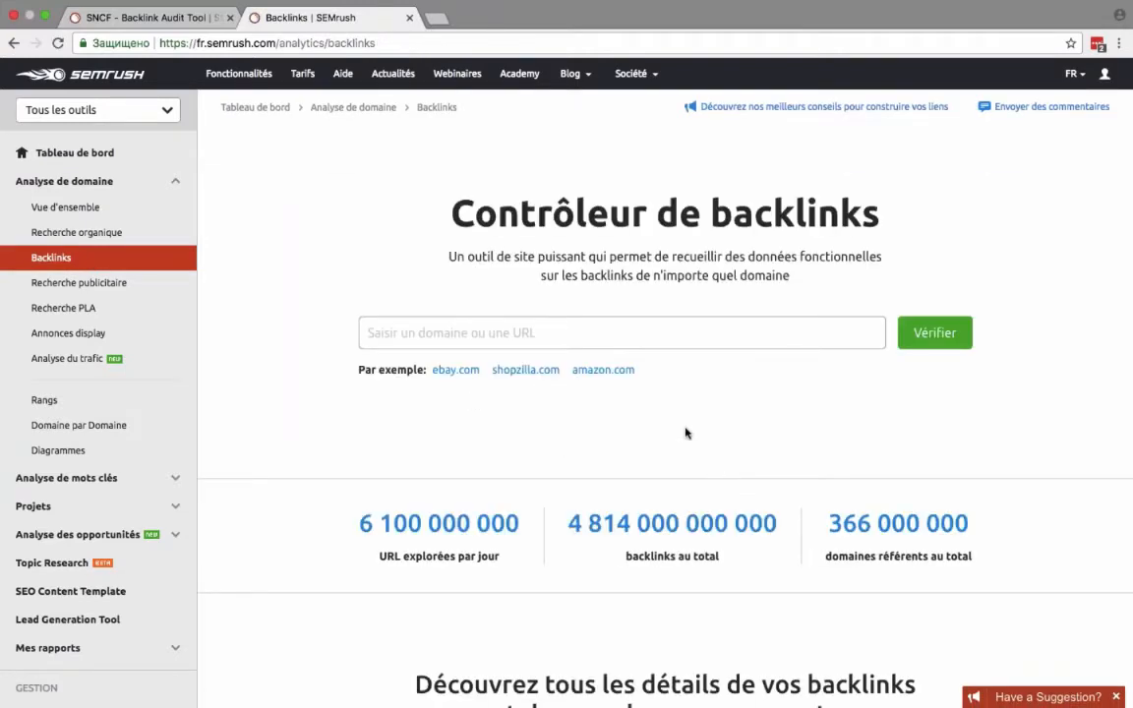
pyautogui.scroll(-3, 688, 467)
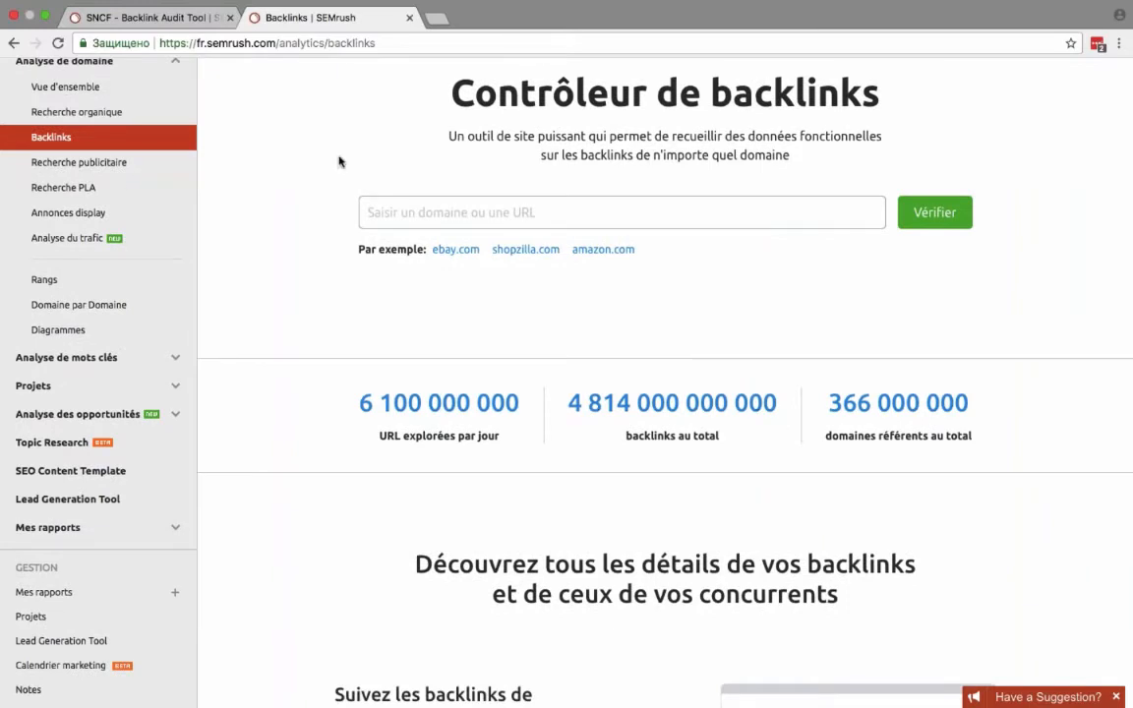
# Return to the SNCF Backlink Audit overview and examine the toxic scores, removed and disavowed backlinks, and anchor types.
pyautogui.click(216, 22)
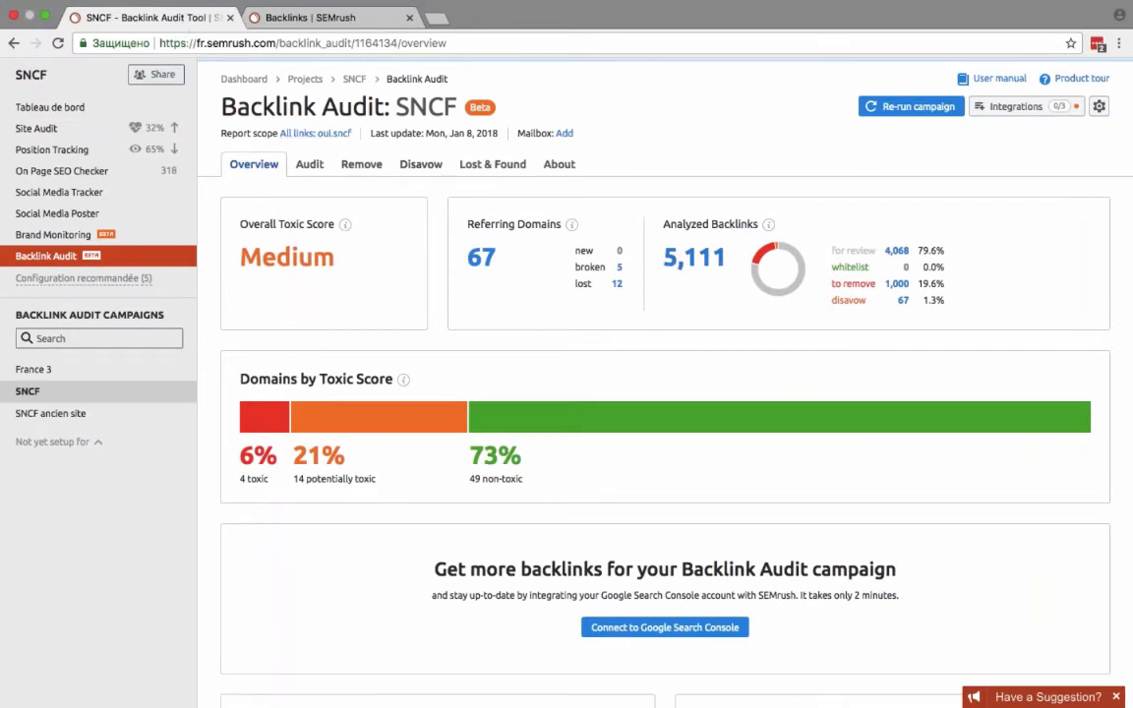
pyautogui.scroll(-1, 746, 331)
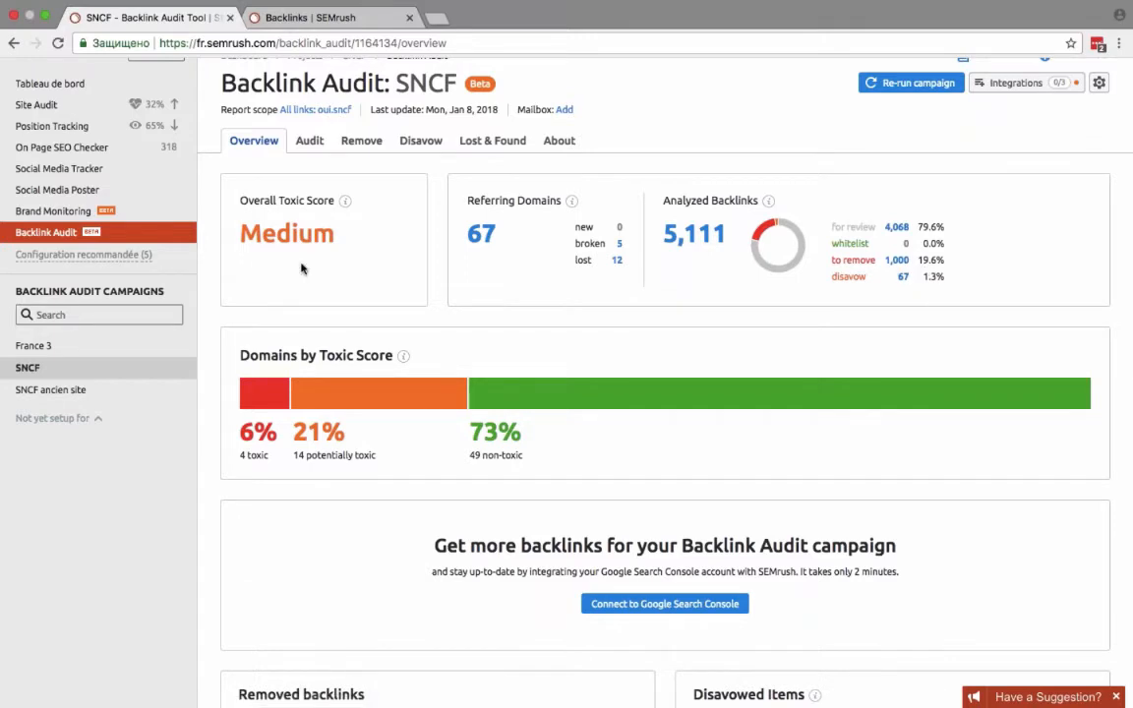
pyautogui.scroll(-2, 398, 291)
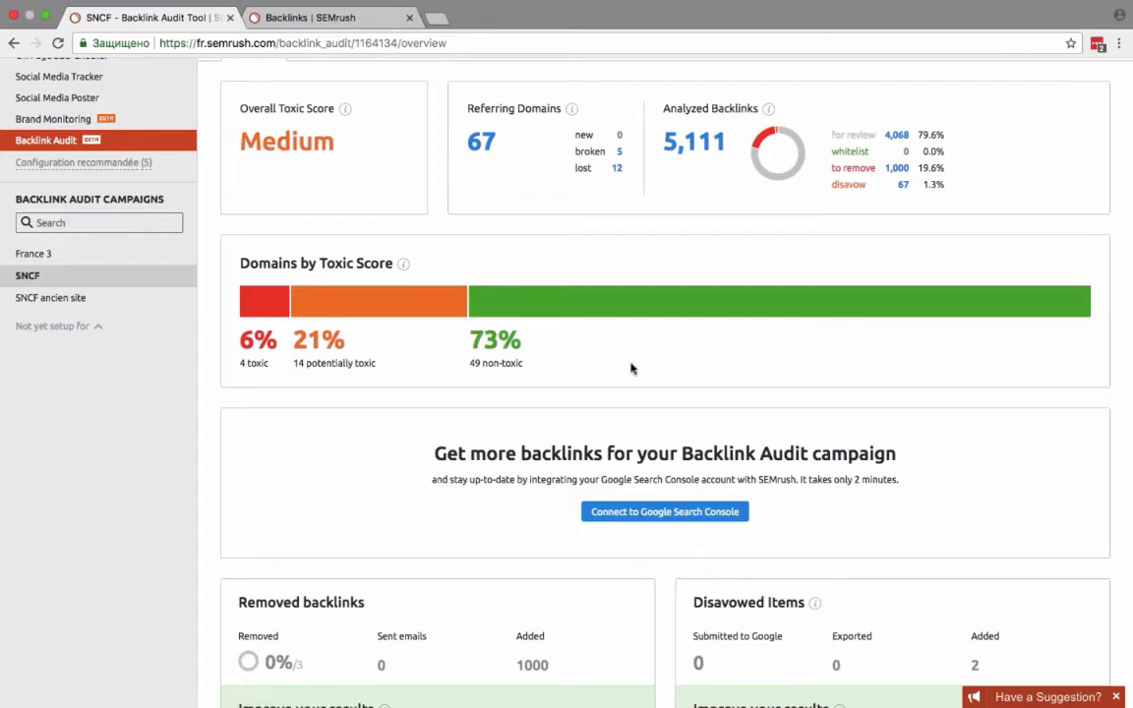
pyautogui.scroll(-5, 652, 369)
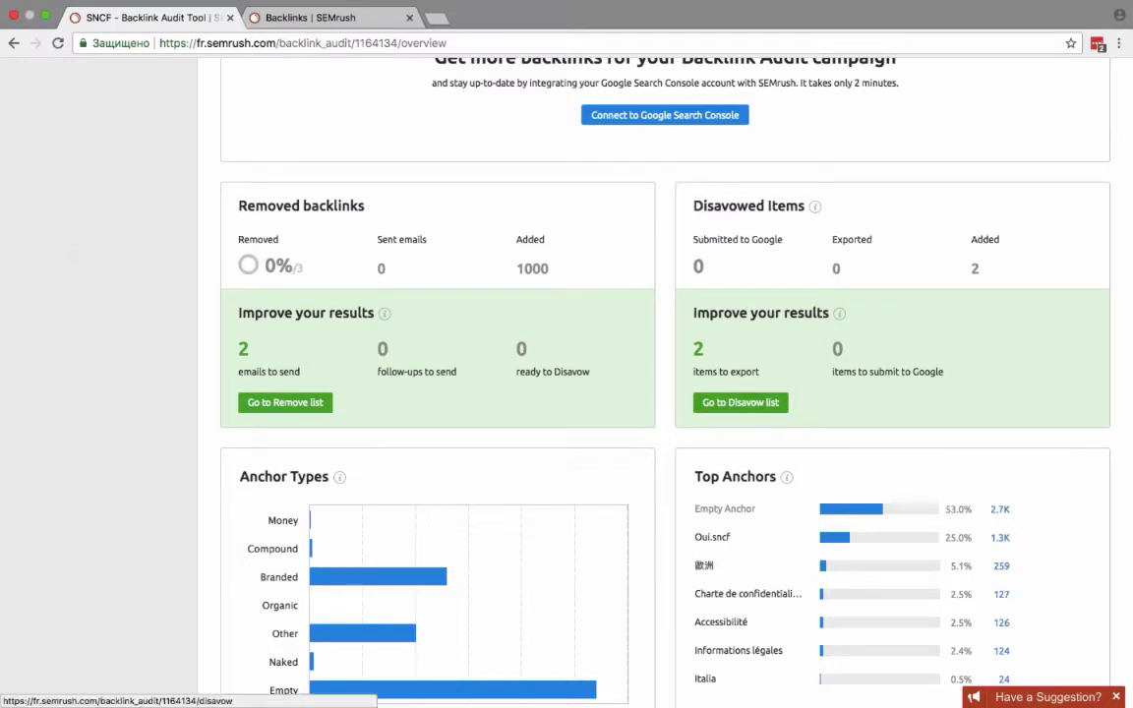
pyautogui.scroll(-5, 587, 473)
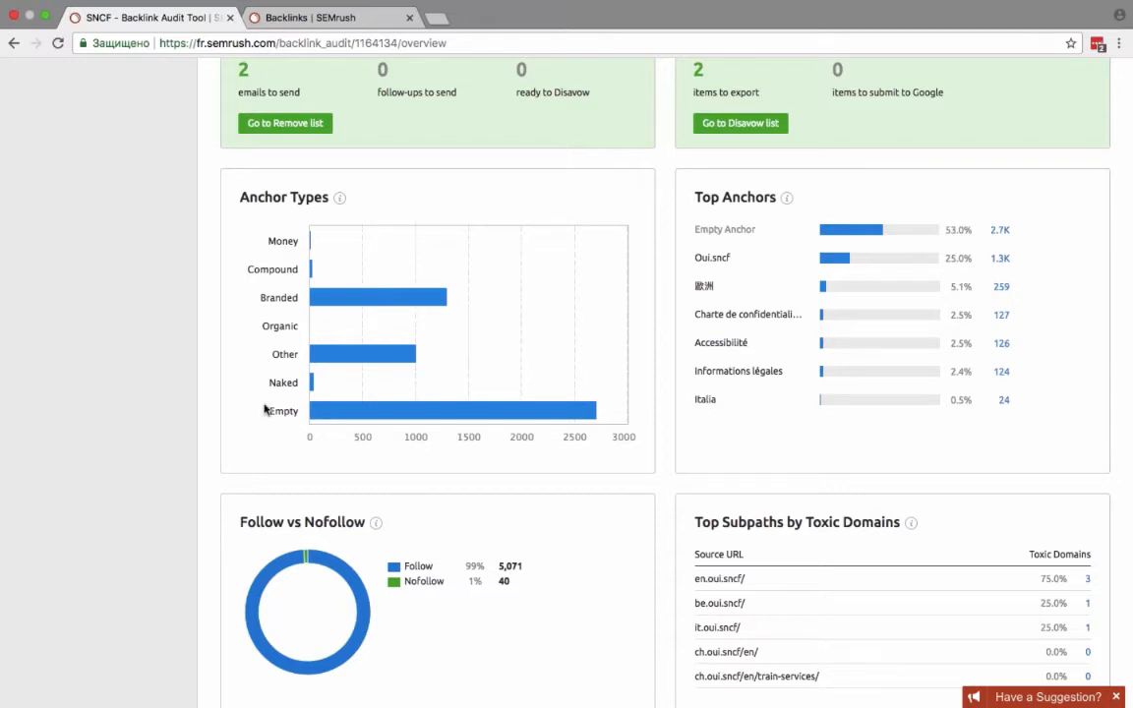
pyautogui.moveTo(440, 420)
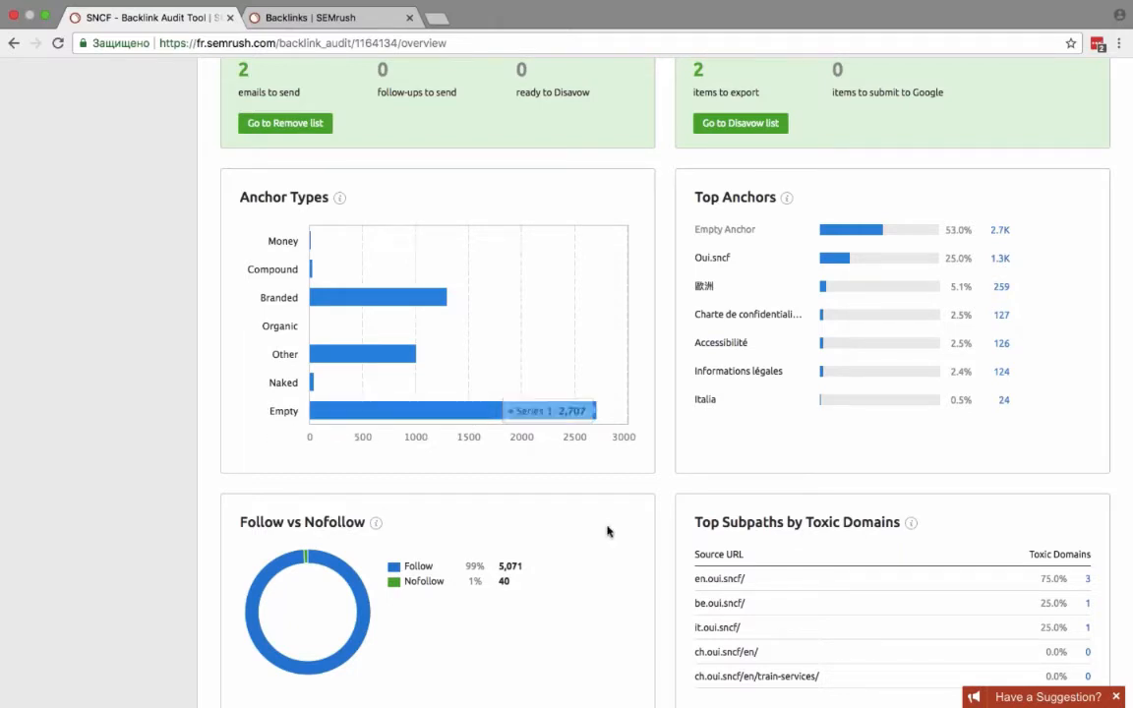
# Examine the follow versus nofollow split and the top subpaths by toxic domains in the SNCF overview.
pyautogui.scroll(-5, 606, 531)
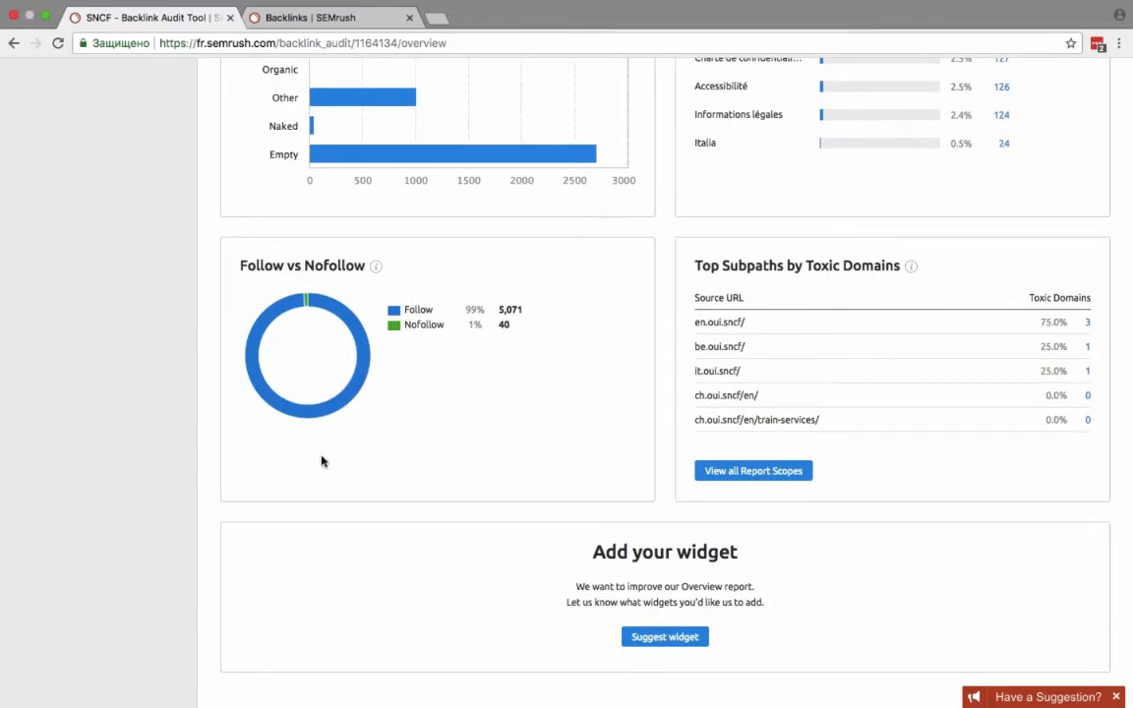
pyautogui.moveTo(305, 329)
pyautogui.scroll(-1, 903, 462)
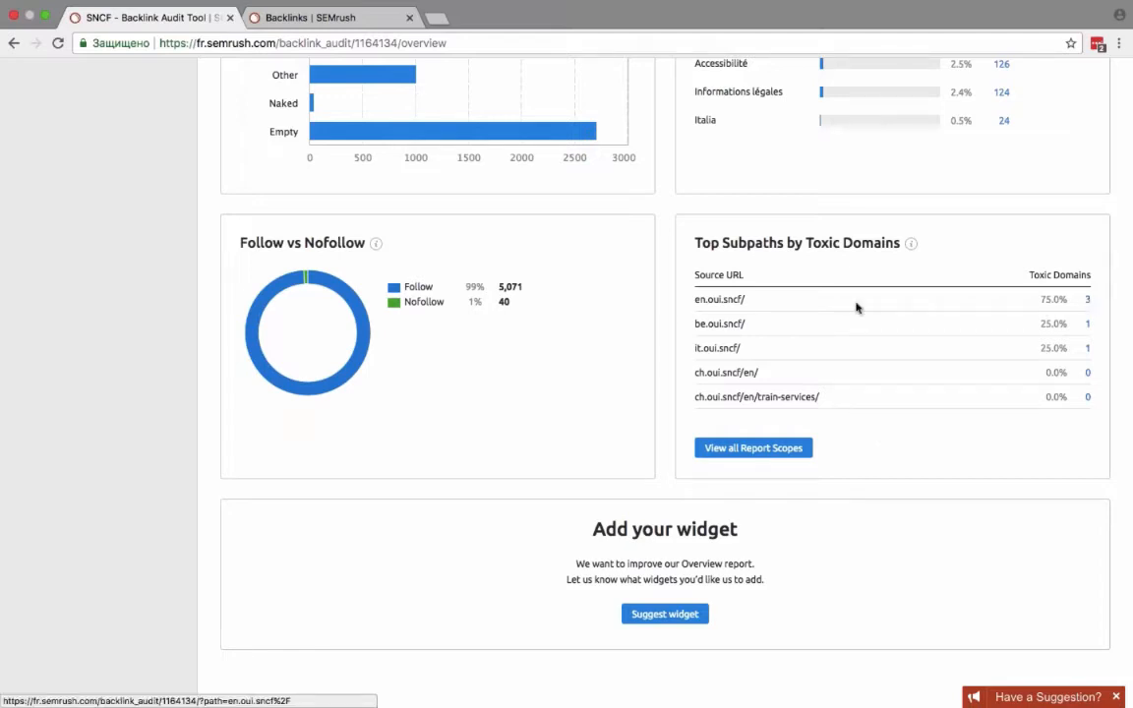
pyautogui.scroll(-5, 756, 302)
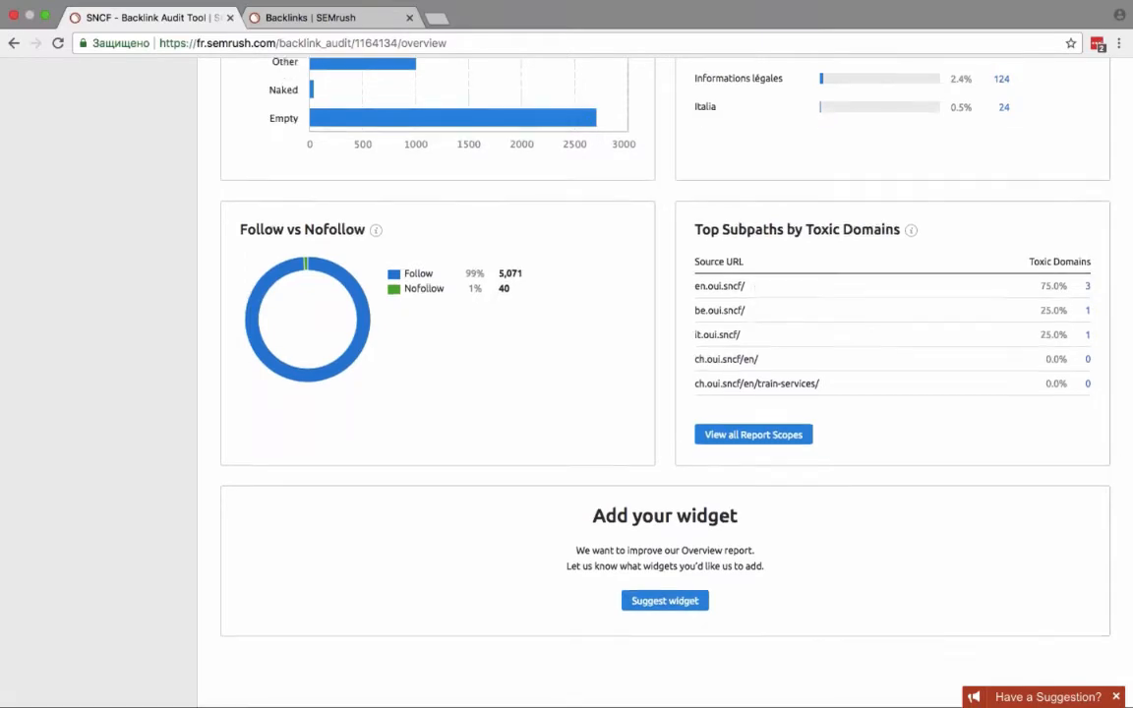
pyautogui.scroll(4, 756, 302)
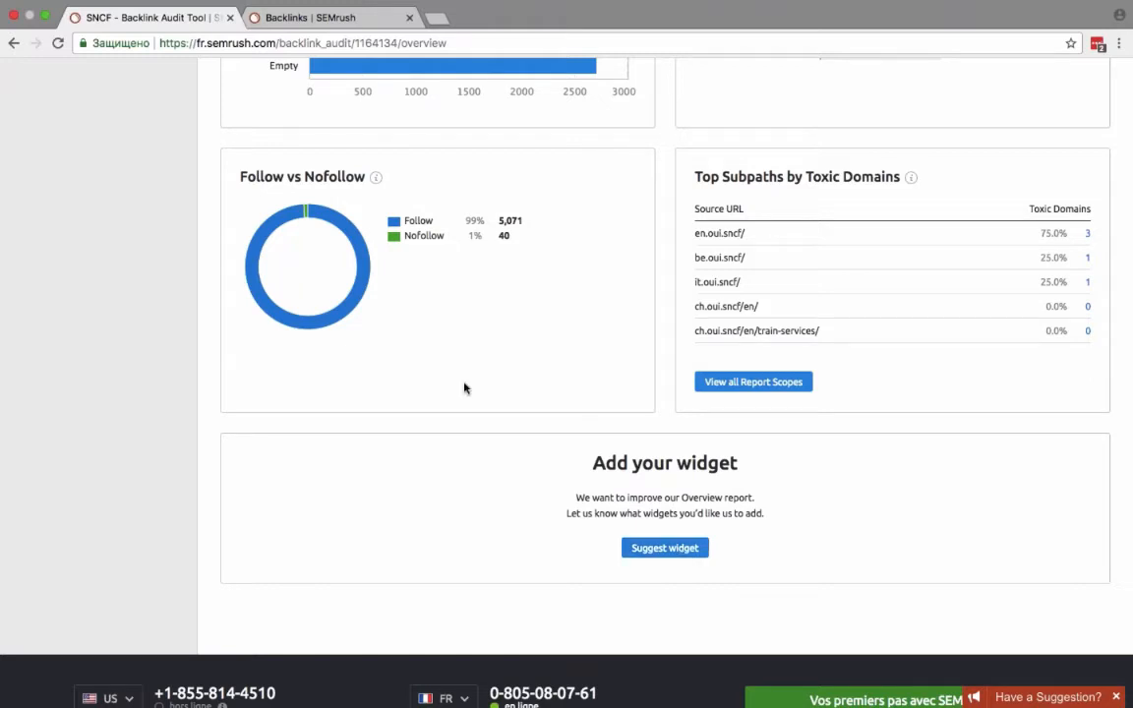
pyautogui.scroll(1, 464, 388)
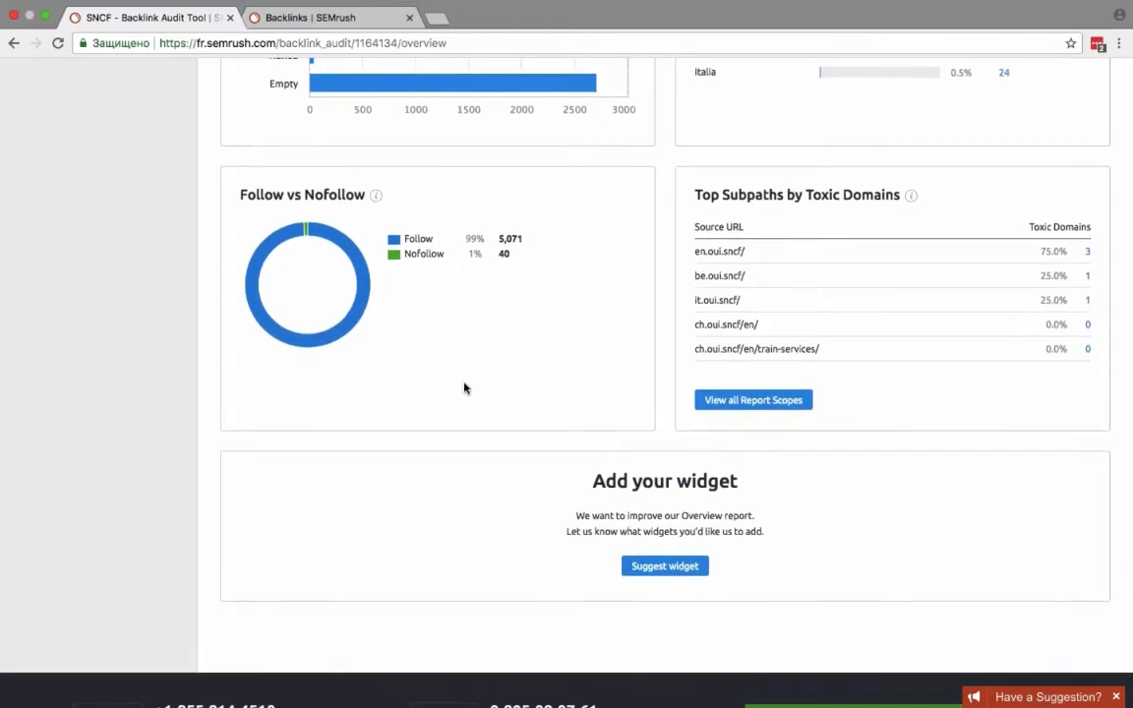
pyautogui.scroll(5, 464, 389)
pyautogui.scroll(7, 464, 388)
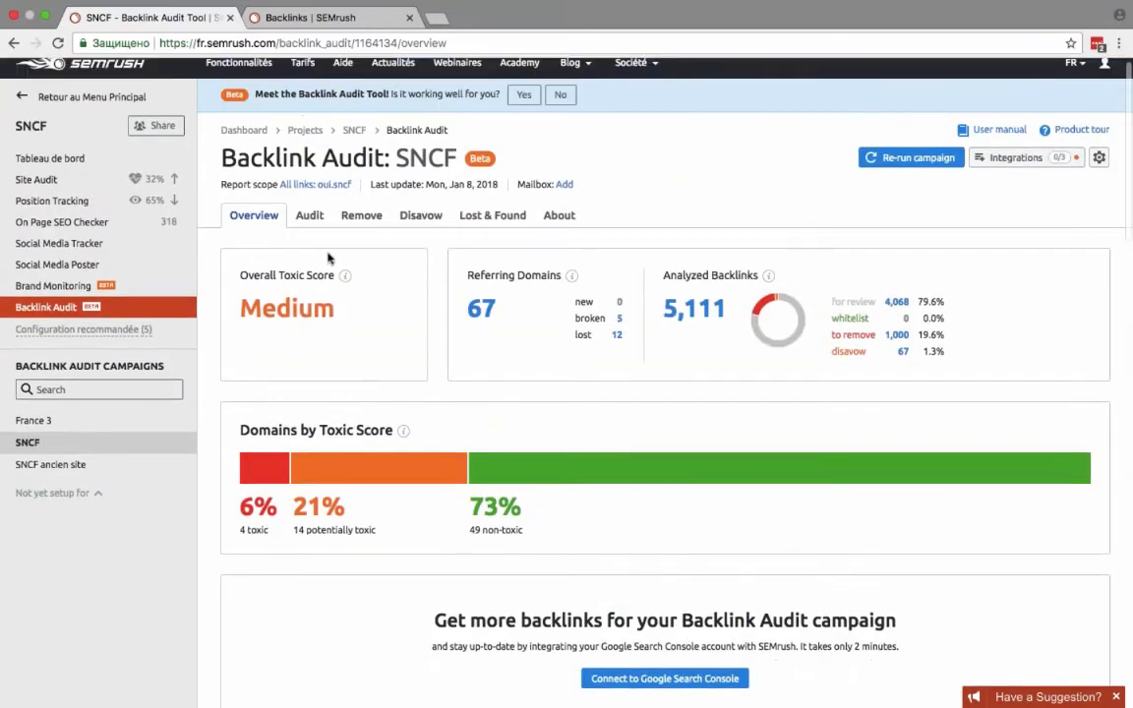
# Open the SNCF campaign's Audit report and look through the backlinks for review with their toxic scores.
pyautogui.click(308, 216)
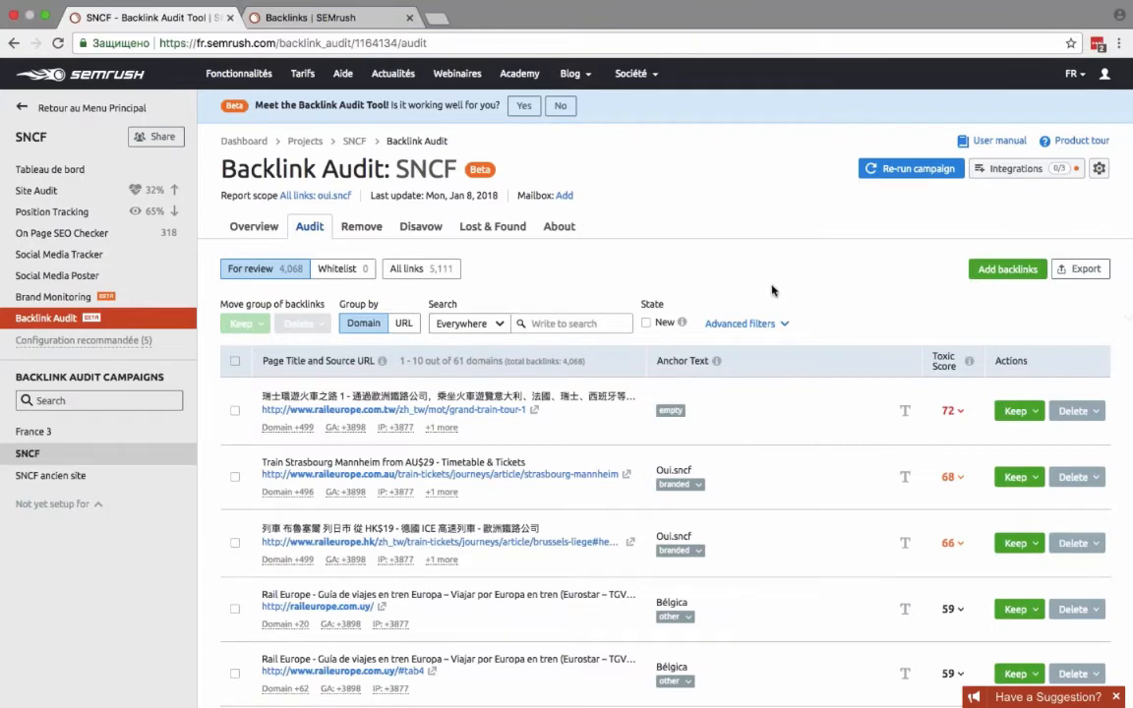
pyautogui.scroll(-2, 779, 322)
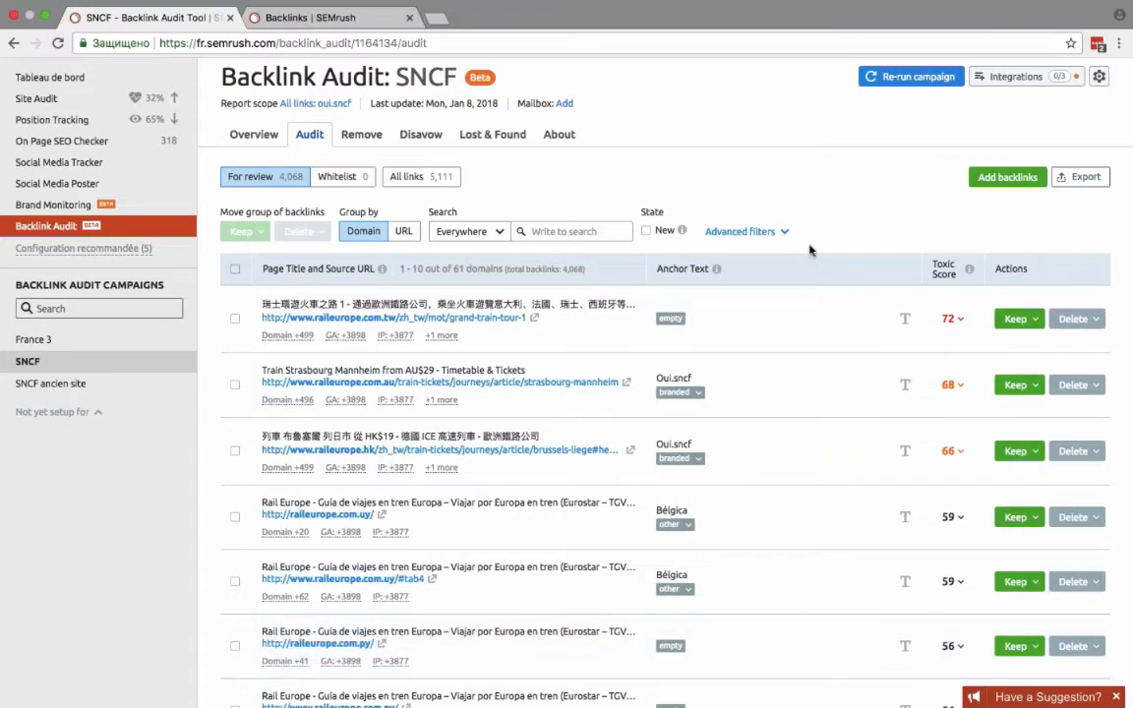
# Look over the campaign's integration options for Google Search Console, Google Analytics and Majestic.
pyautogui.scroll(2, 857, 220)
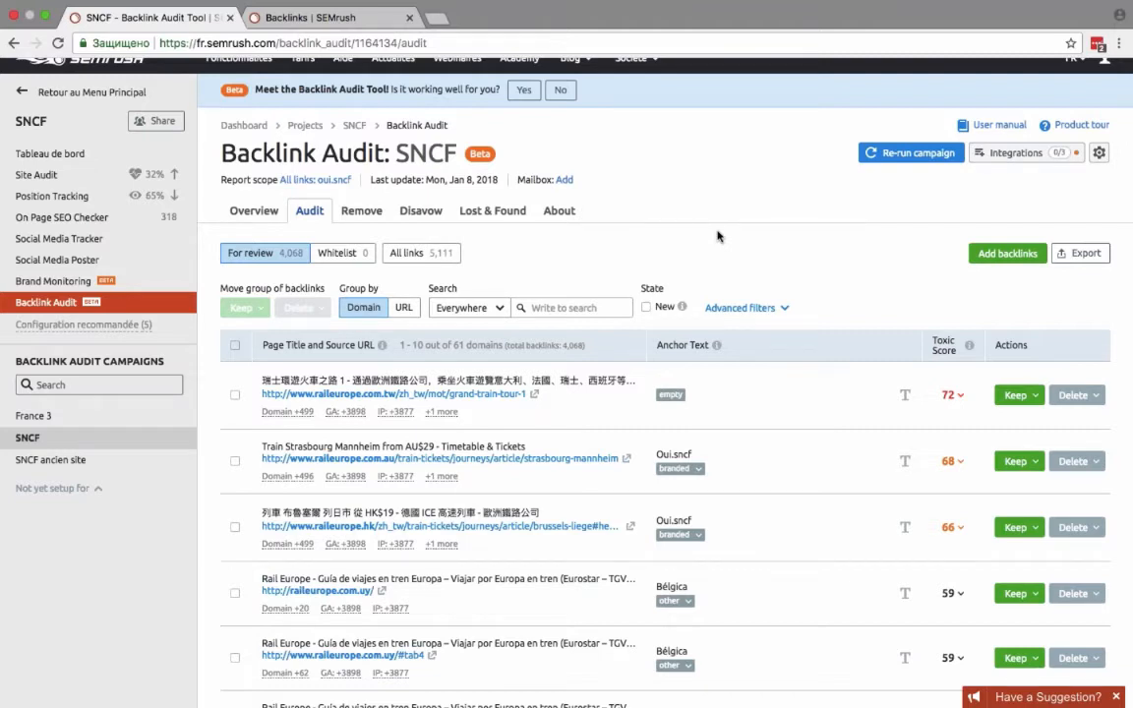
pyautogui.click(1013, 152)
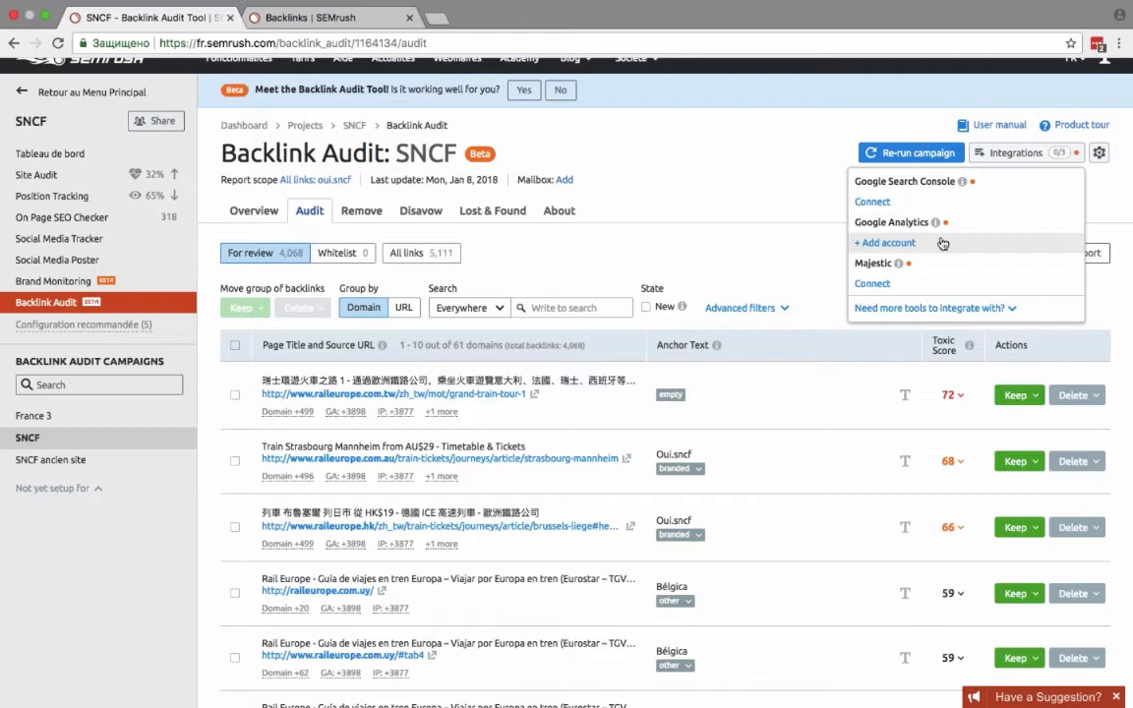
pyautogui.click(787, 164)
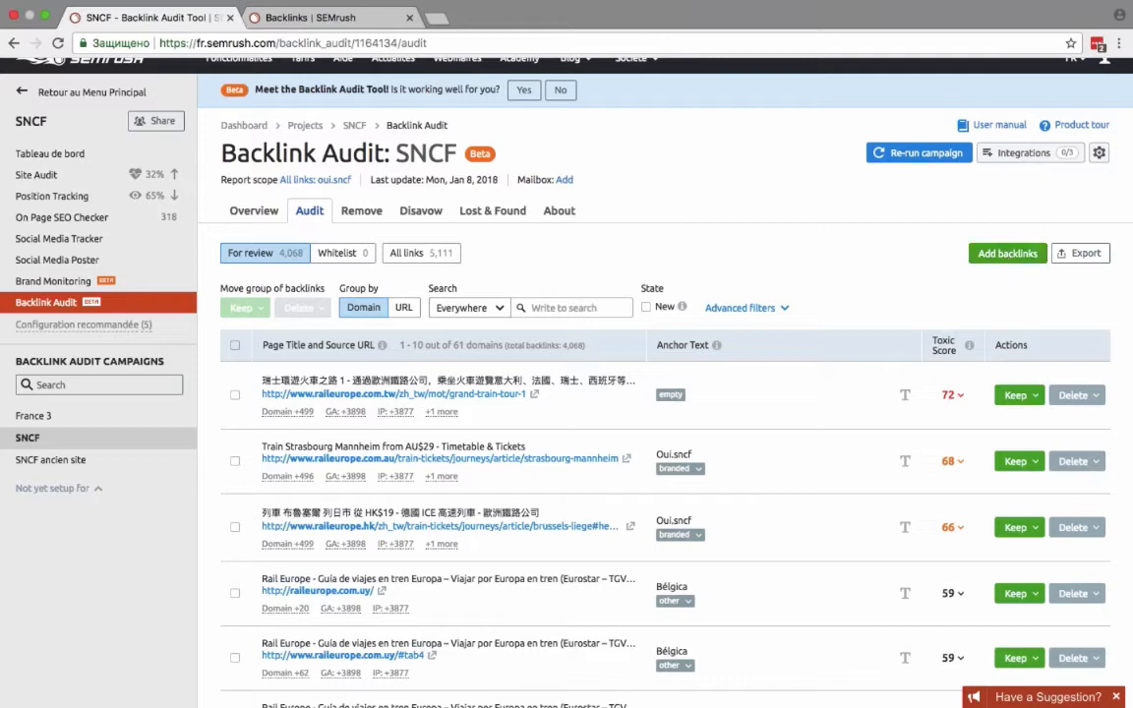
# Preview the raileurope.com.au Strasbourg–Mannheim source page, examine the highlighted Oui.sncf link and the rest of the page, and close the preview.
pyautogui.scroll(-2, 764, 410)
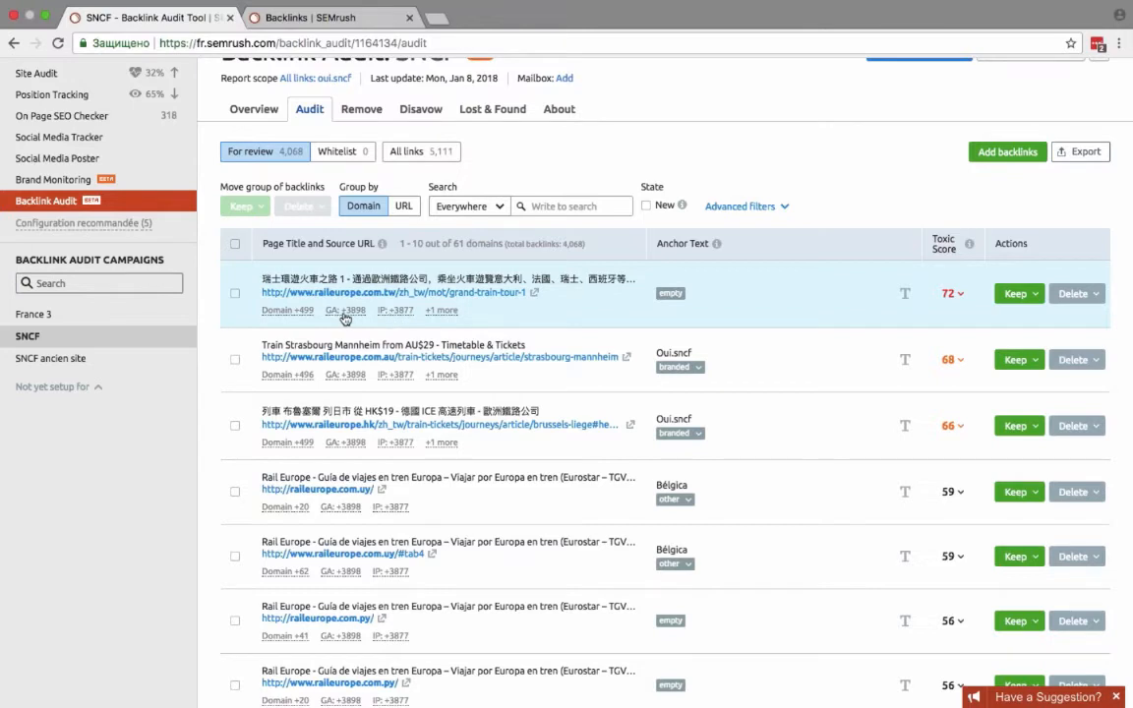
pyautogui.moveTo(441, 311)
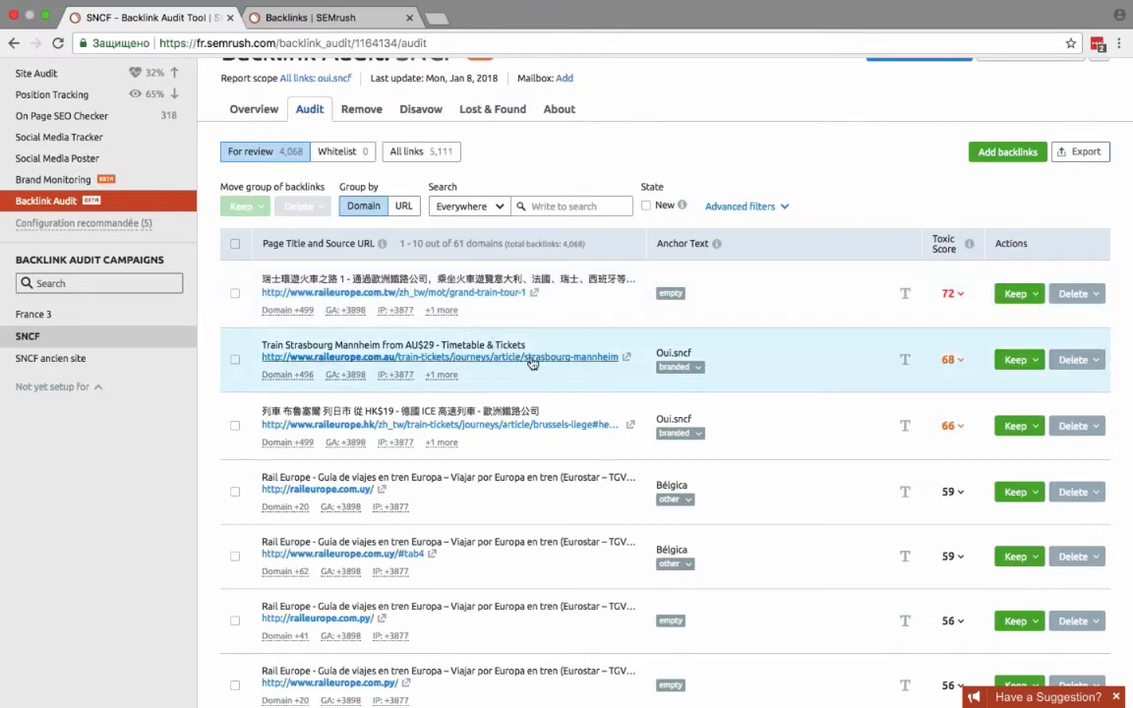
pyautogui.click(532, 360)
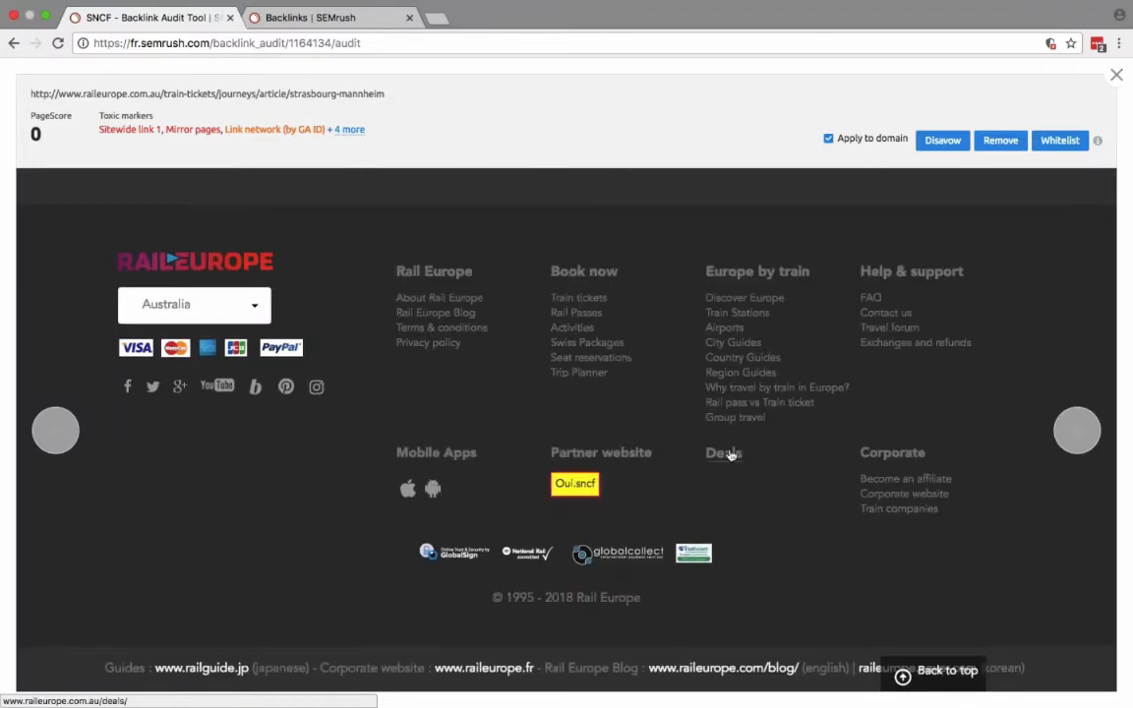
pyautogui.scroll(5, 777, 517)
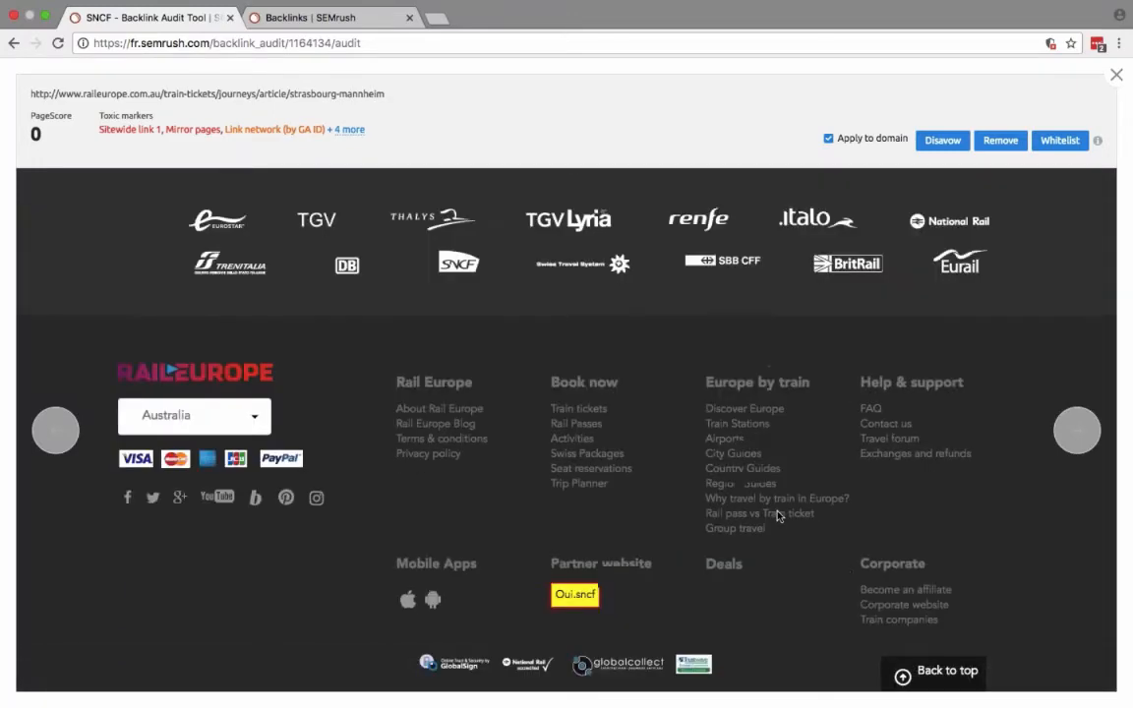
pyautogui.scroll(-4, 777, 516)
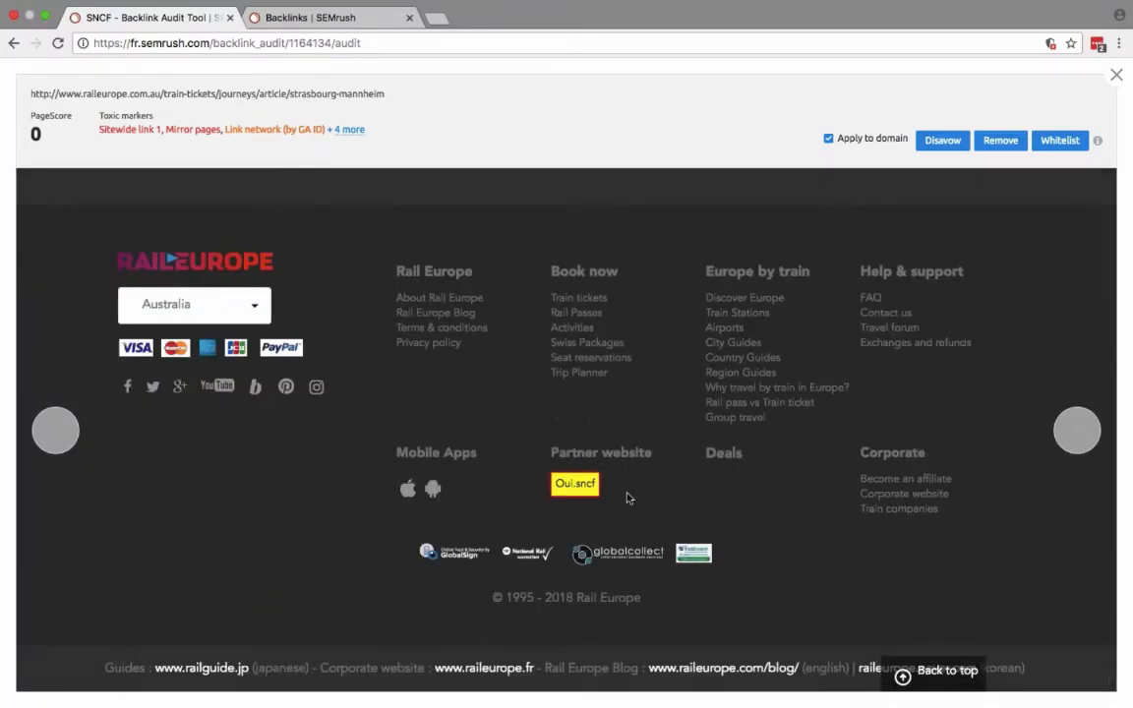
pyautogui.scroll(10, 675, 491)
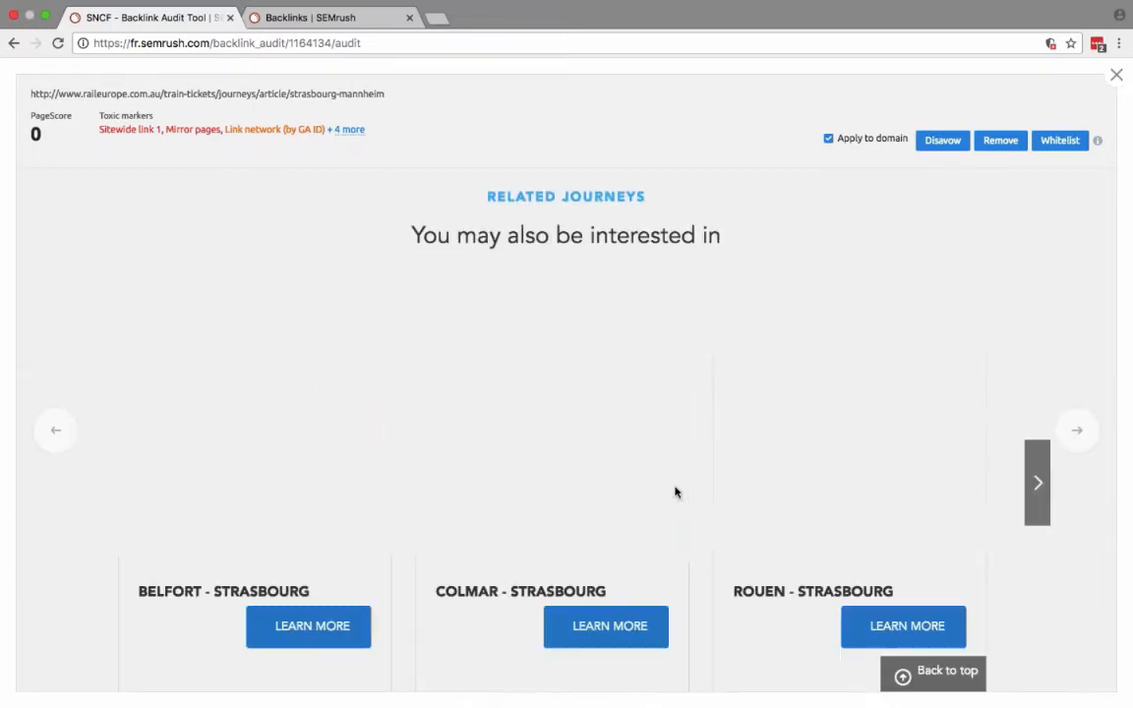
pyautogui.scroll(12, 675, 492)
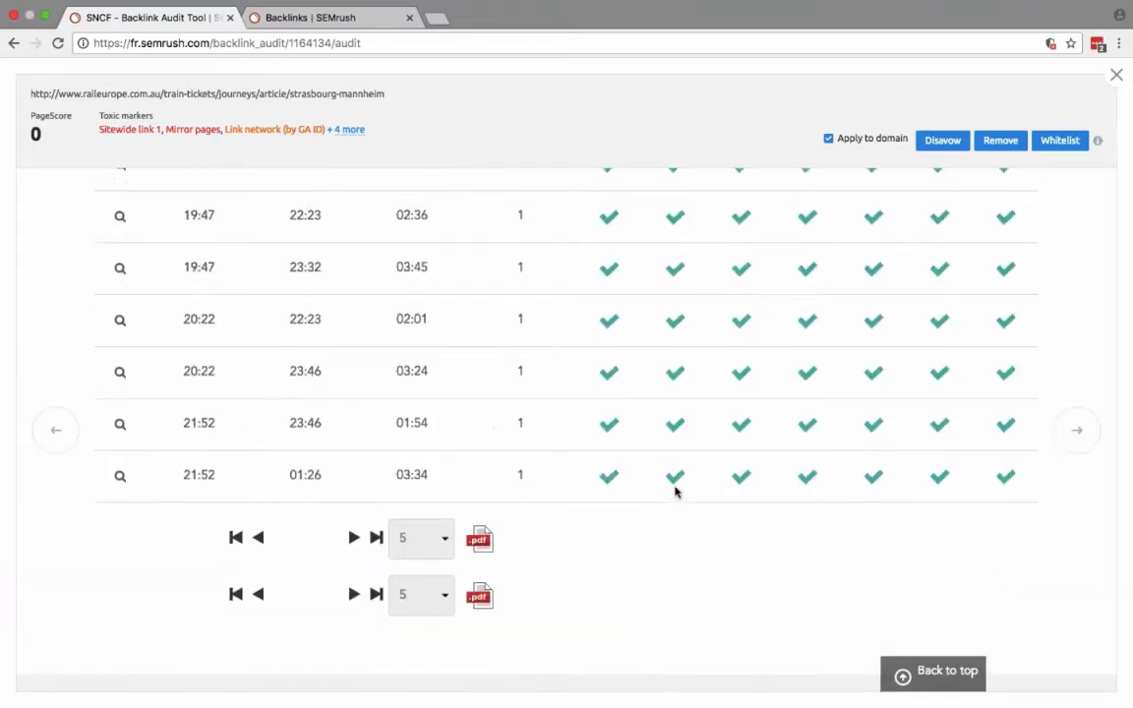
pyautogui.scroll(12, 675, 492)
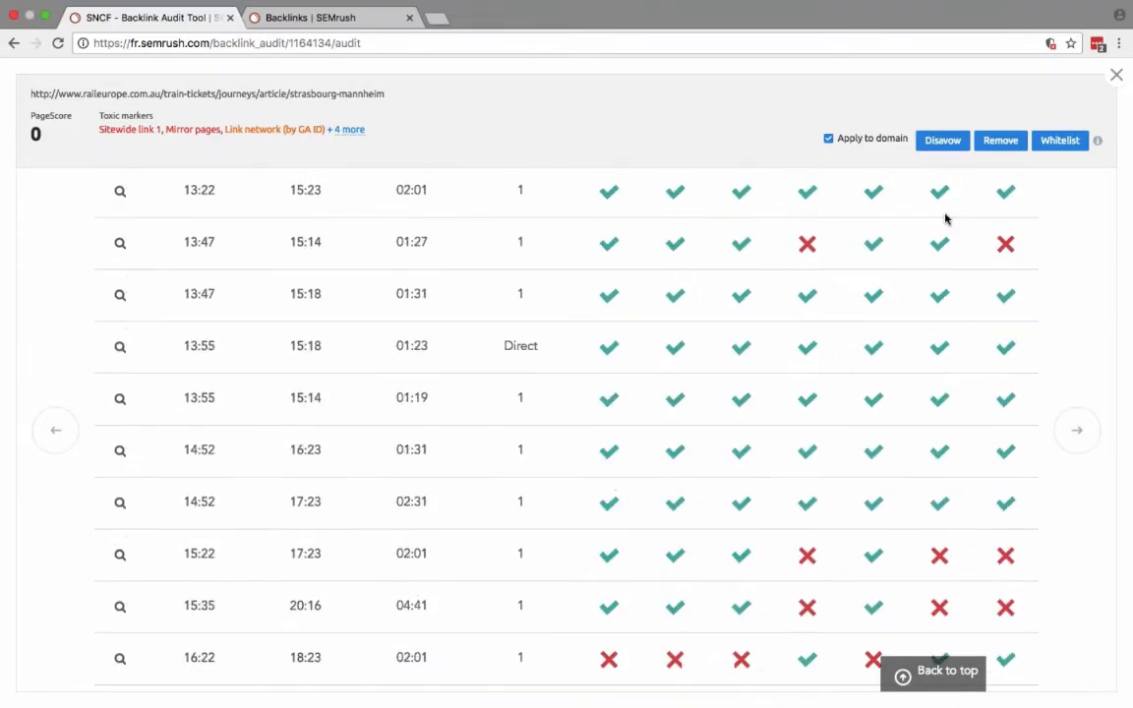
pyautogui.click(1116, 76)
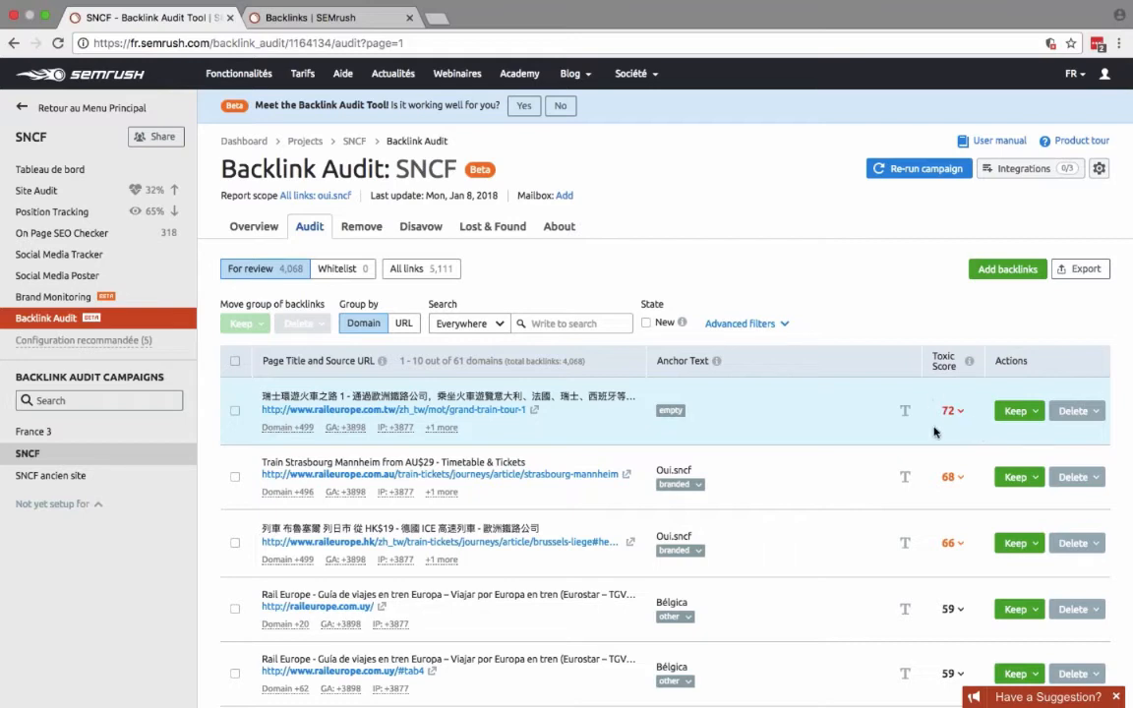
# Look through the backlinks for review and examine the domain score, trust score and toxic markers of the raileurope.com.tw backlink.
pyautogui.scroll(-1, 944, 423)
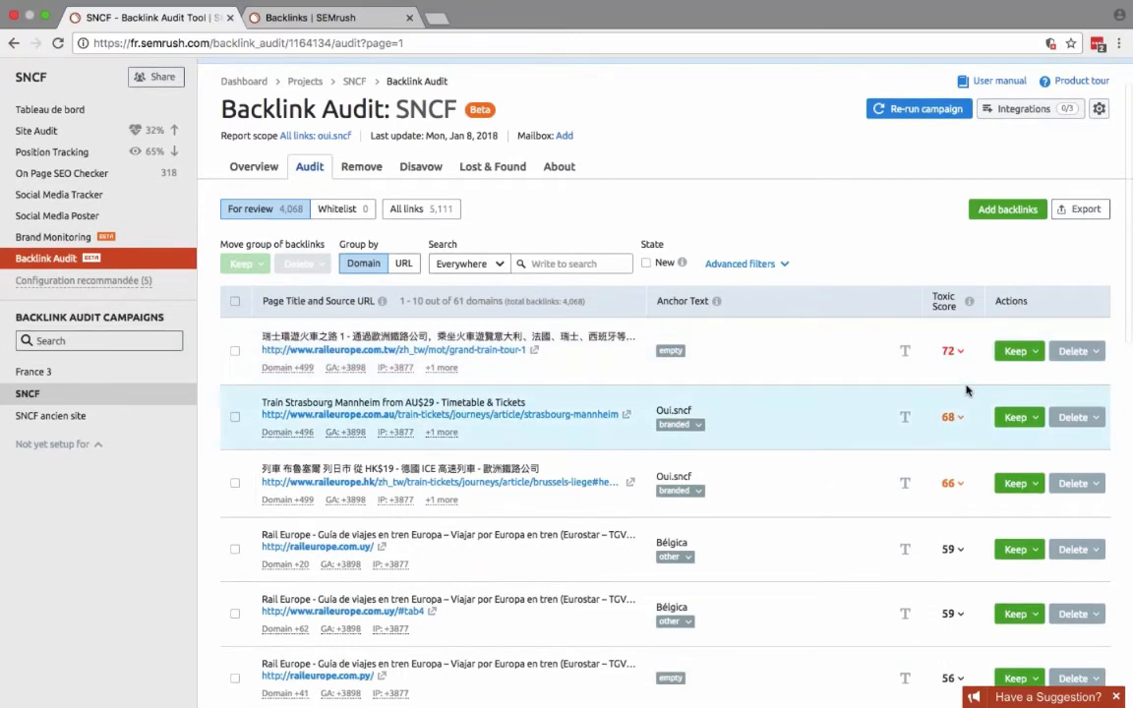
pyautogui.scroll(-6, 962, 420)
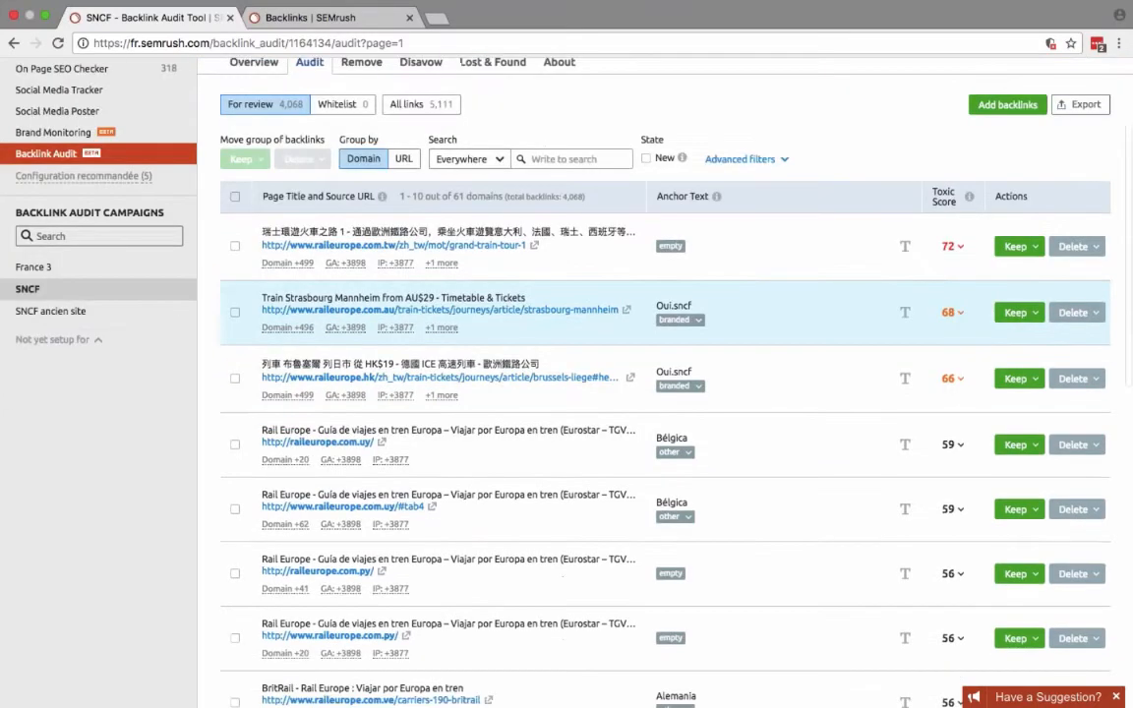
pyautogui.scroll(7, 960, 360)
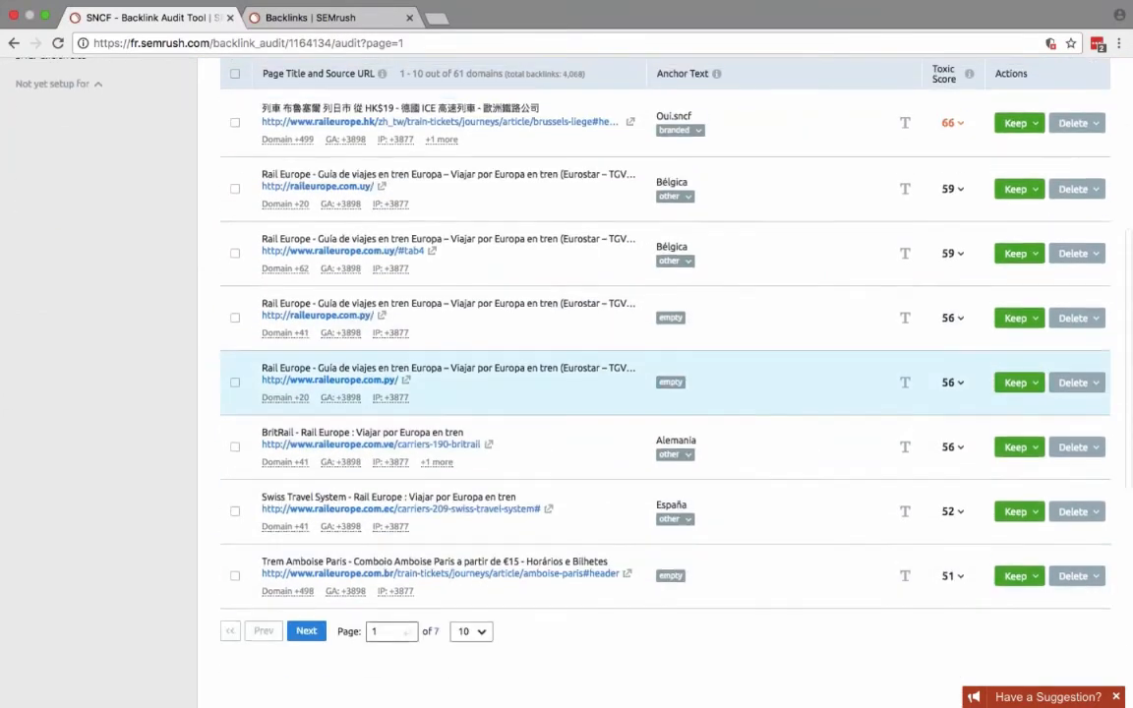
pyautogui.scroll(-1, 960, 360)
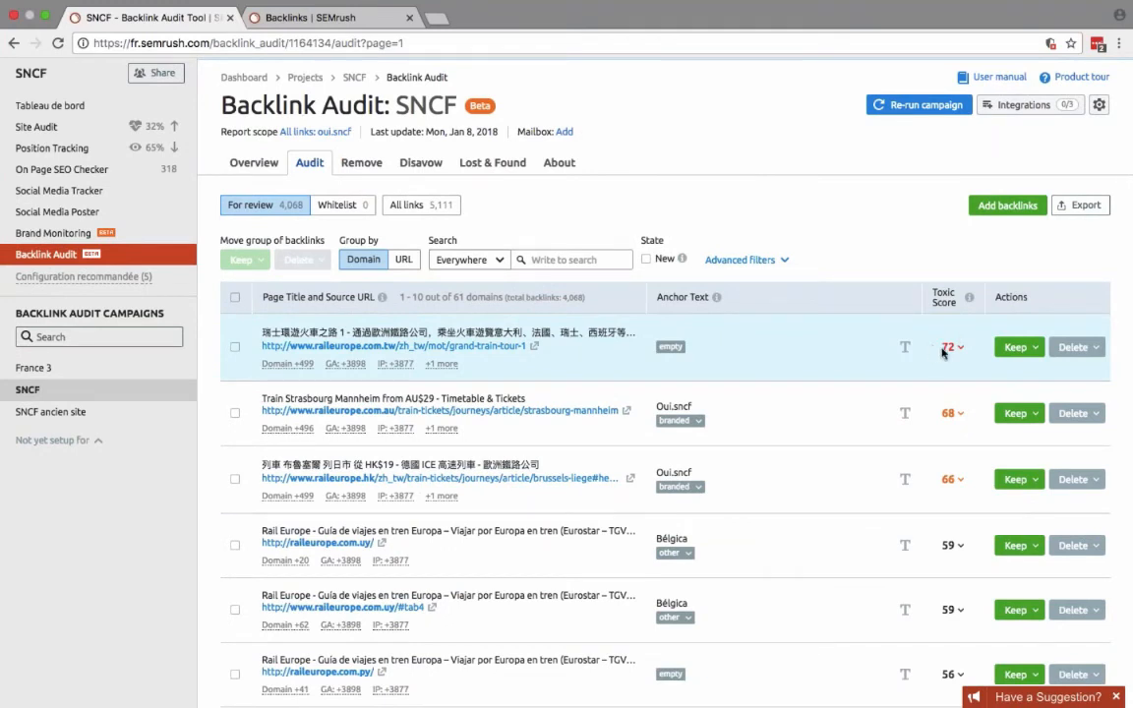
pyautogui.click(961, 352)
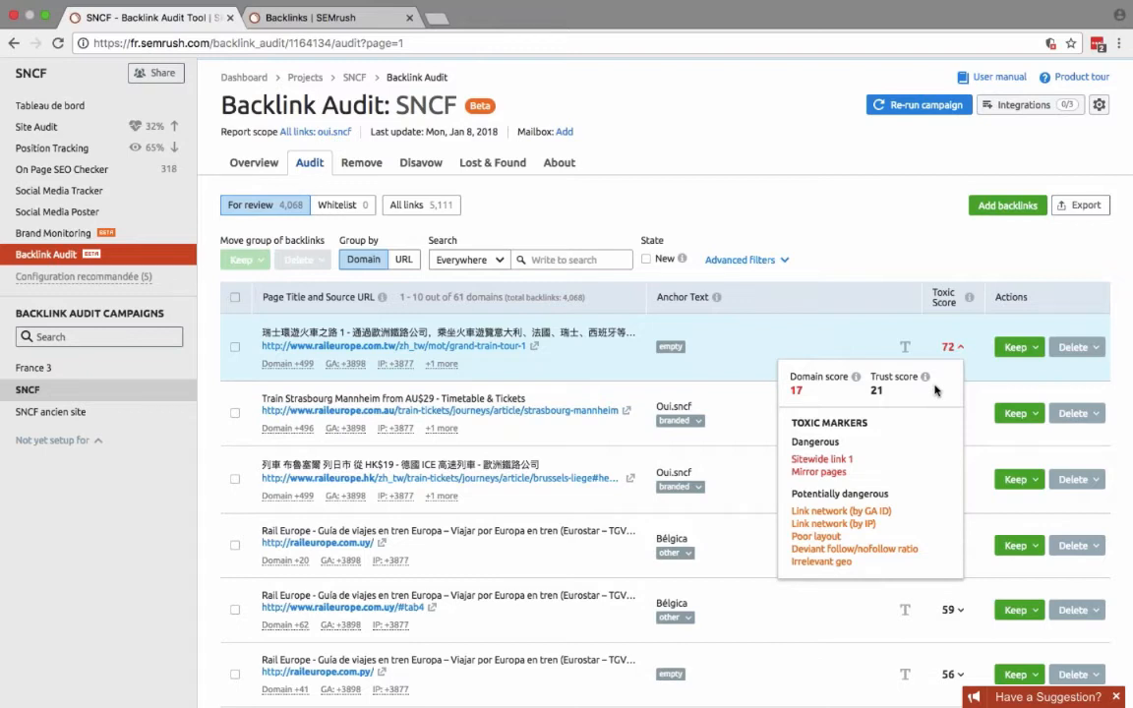
pyautogui.scroll(-1, 927, 441)
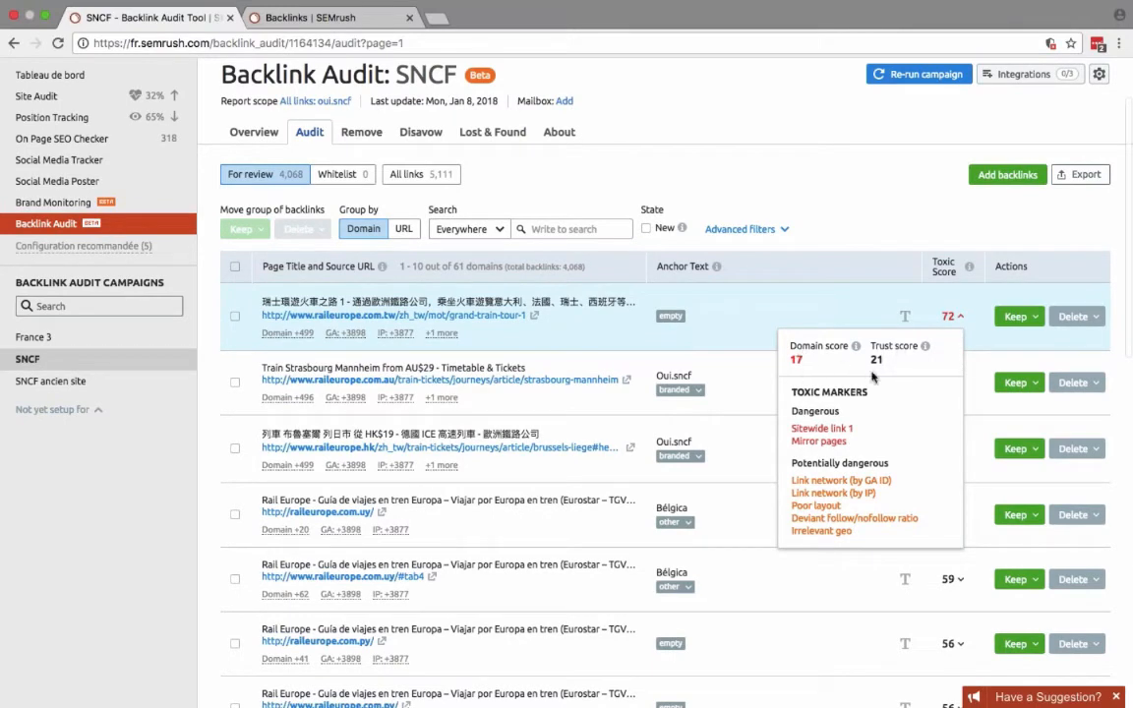
pyautogui.scroll(-1, 897, 444)
pyautogui.scroll(-1, 897, 445)
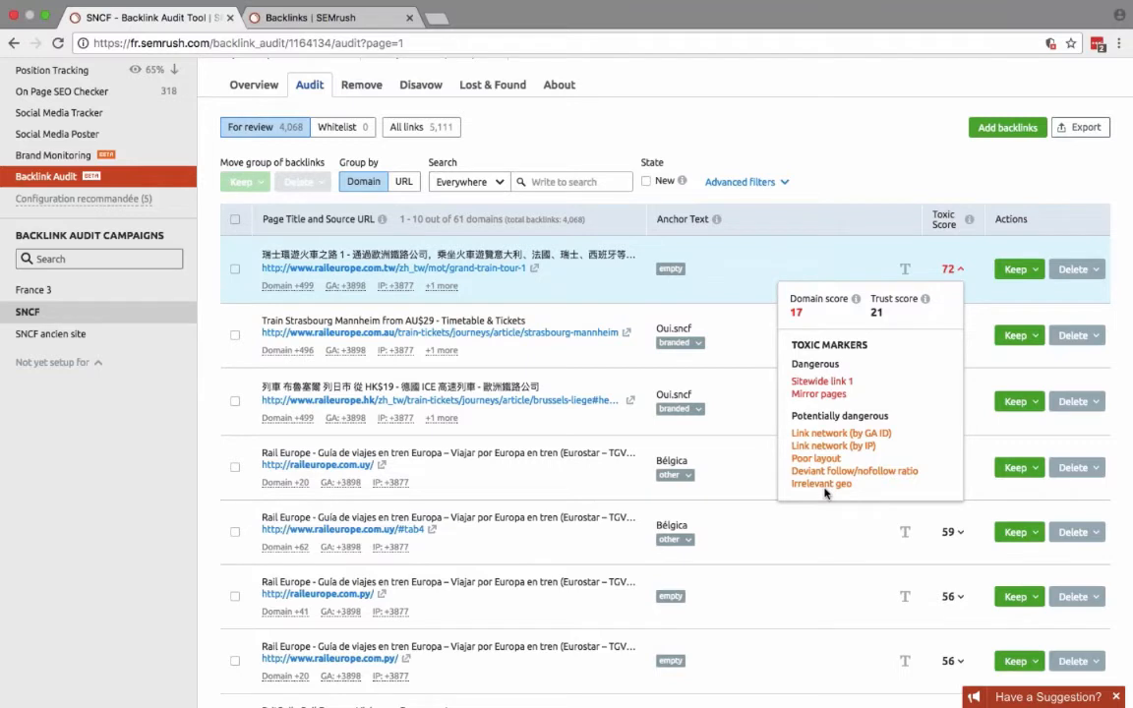
pyautogui.click(966, 279)
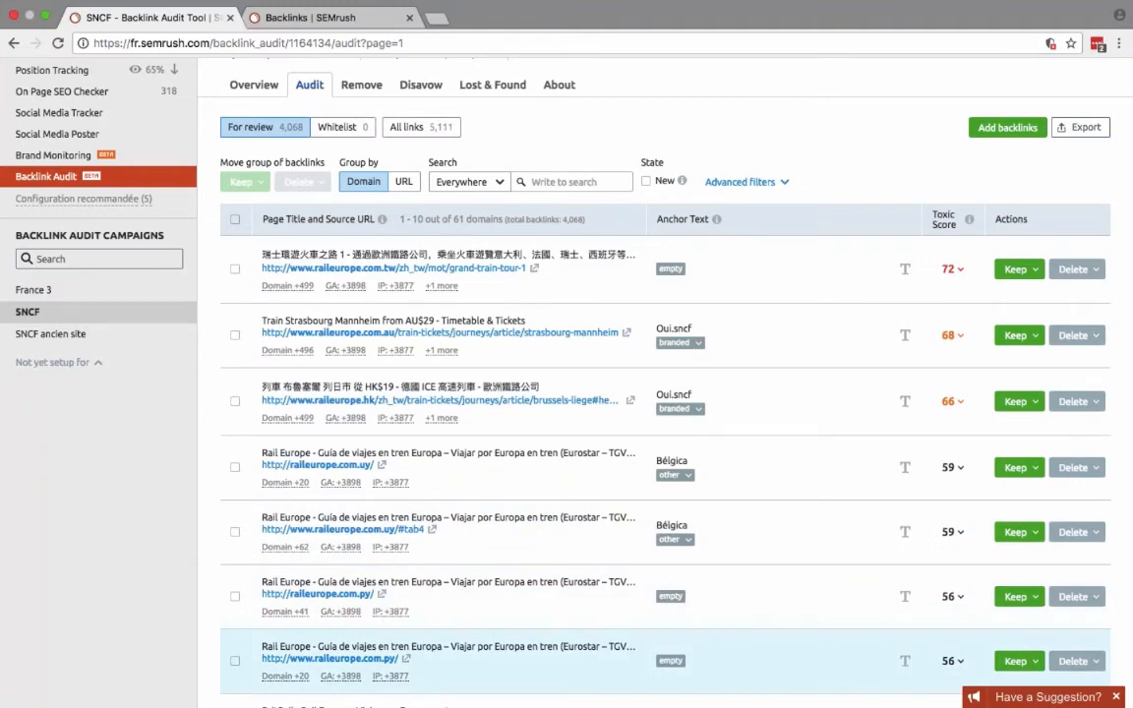
# Look over the backlink list's search scope options and its filter for new links.
pyautogui.scroll(3, 834, 482)
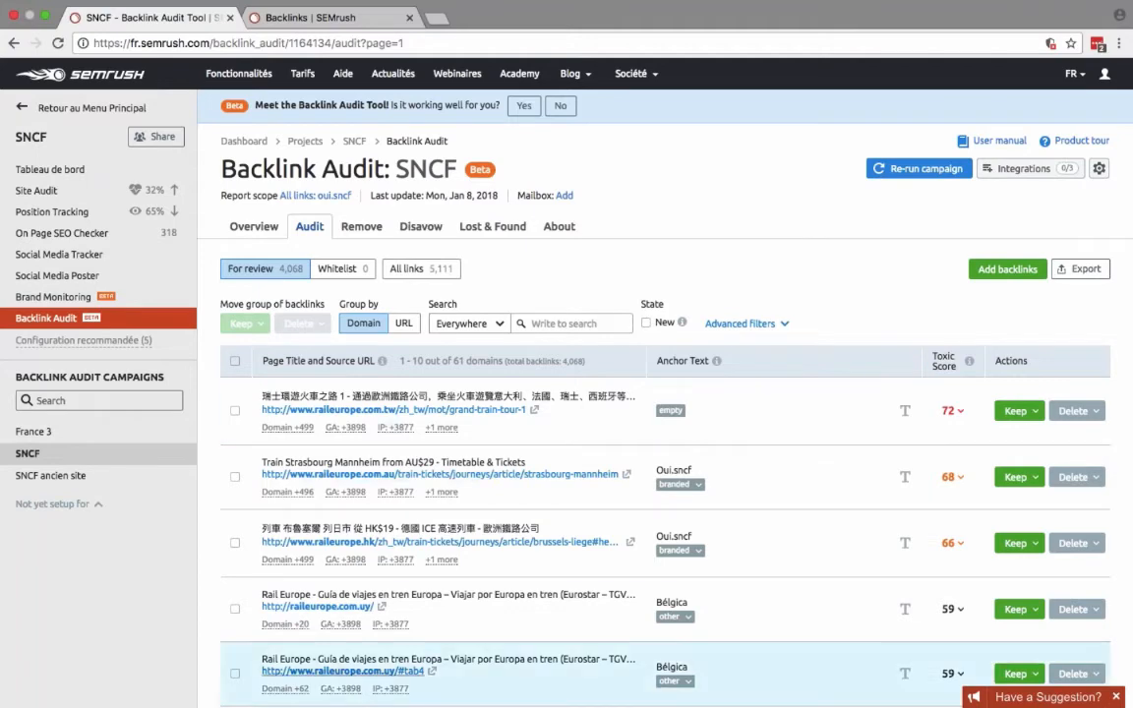
pyautogui.scroll(-1, 590, 600)
pyautogui.scroll(1, 591, 639)
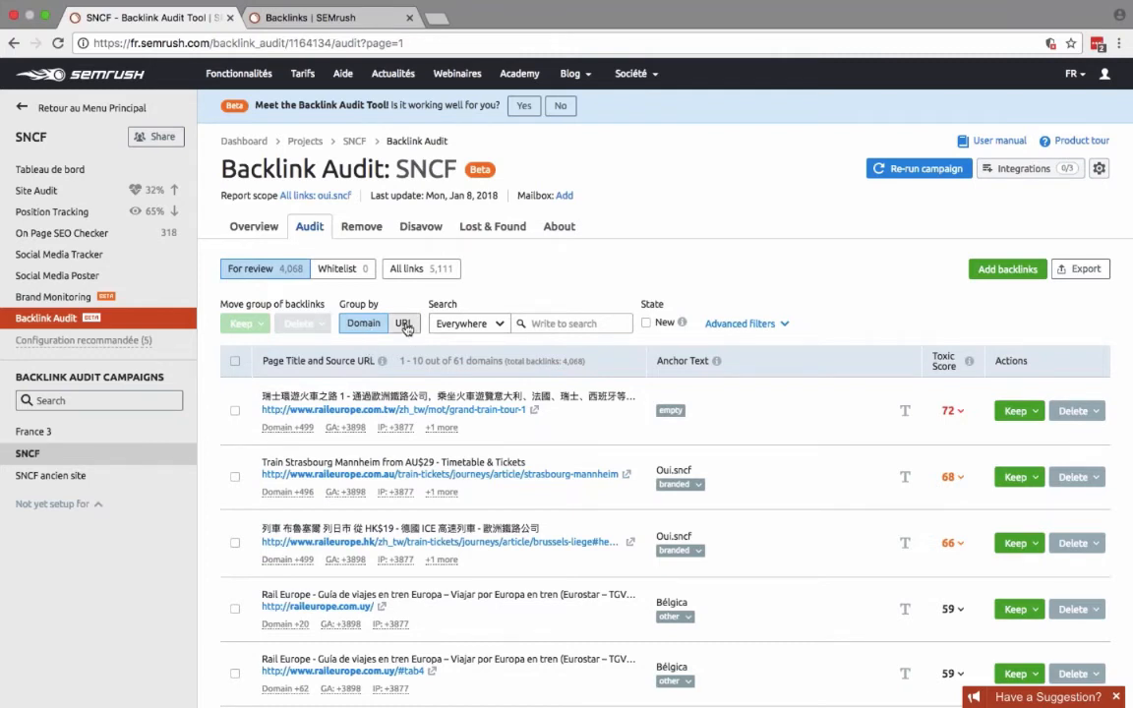
pyautogui.click(549, 325)
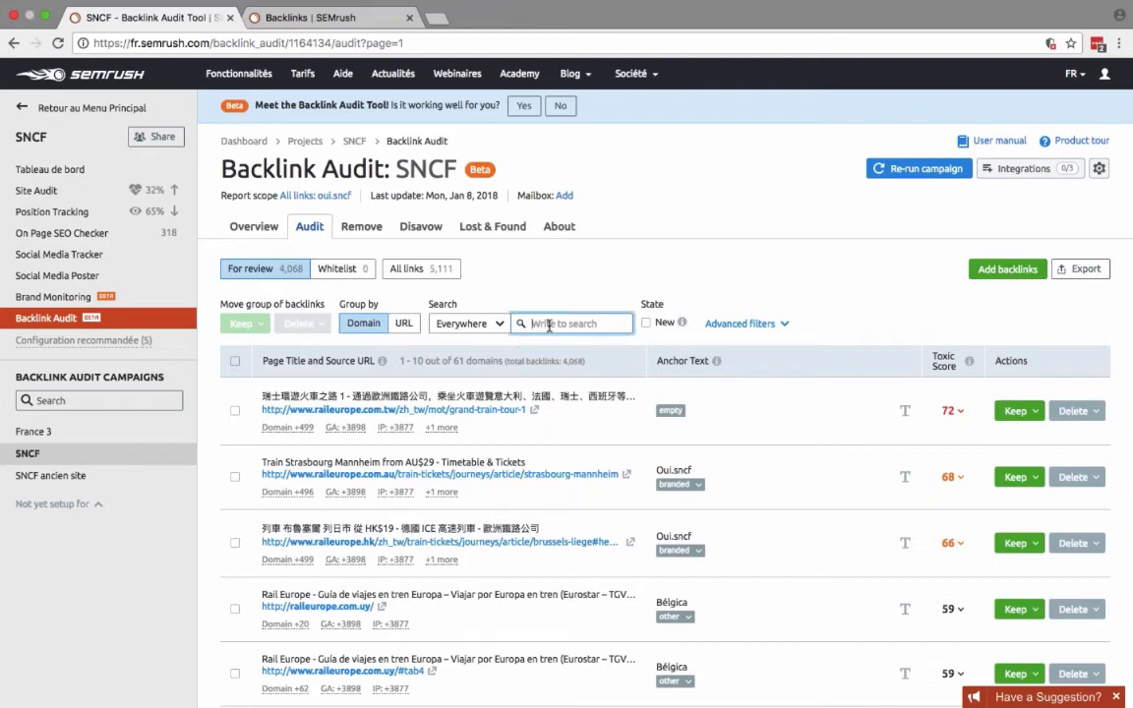
pyautogui.click(495, 323)
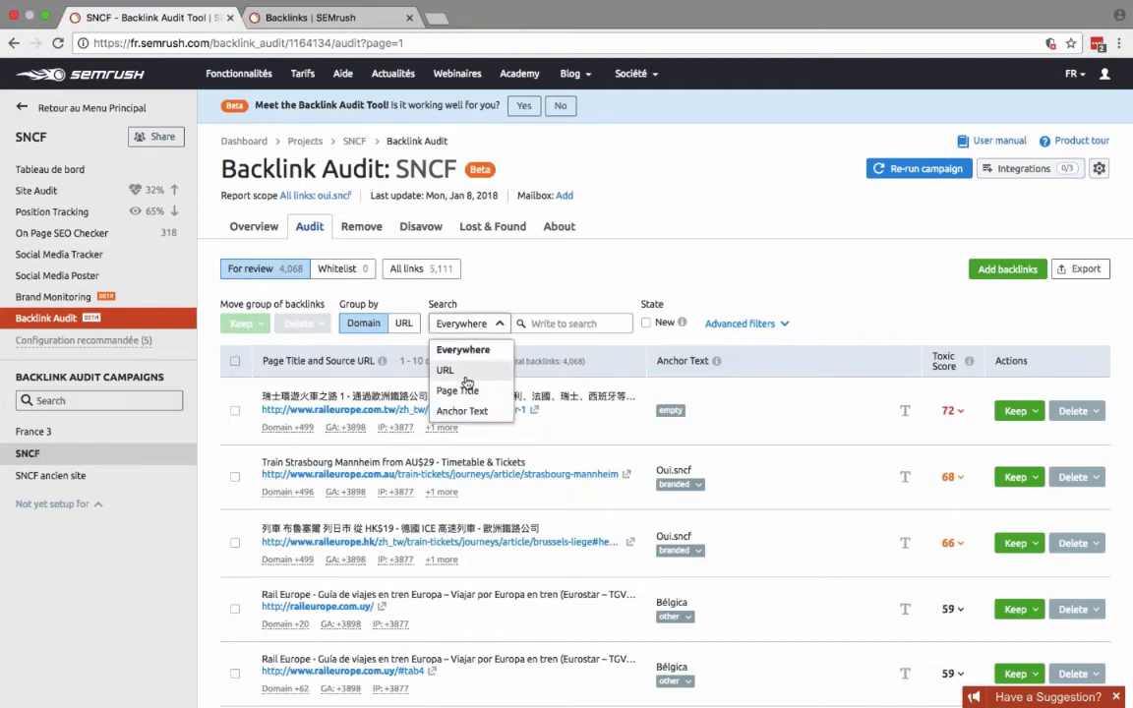
pyautogui.click(646, 323)
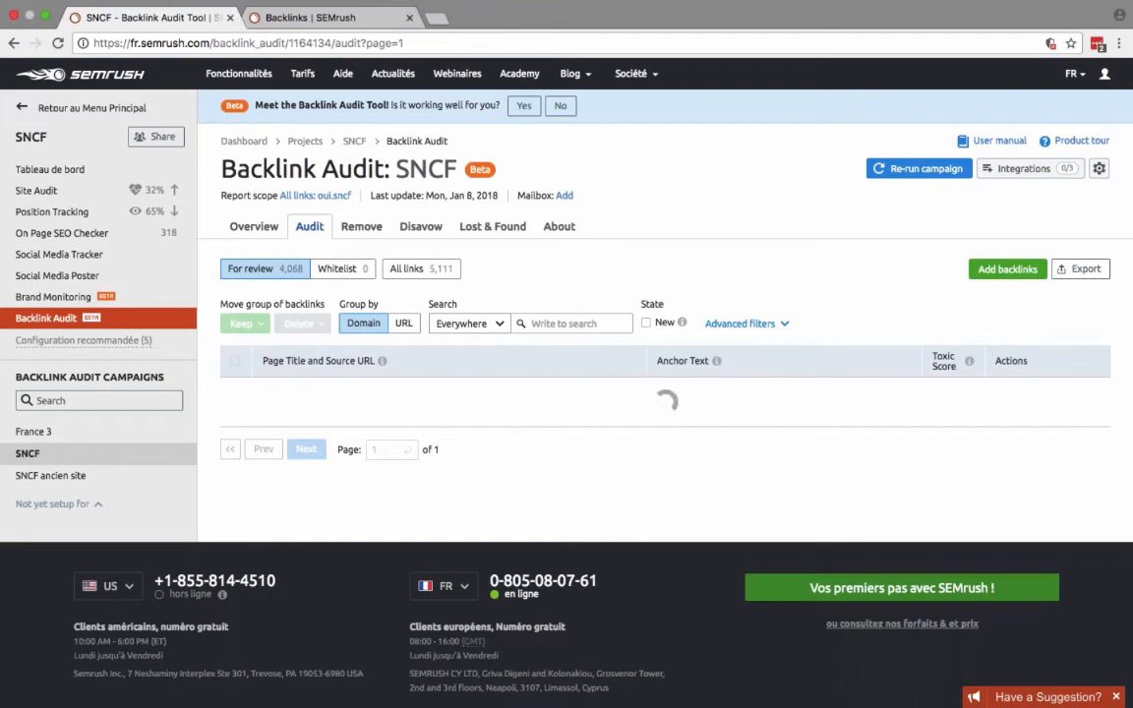
# Show the advanced filters and look over the choices for toxic markers, audit types and anchors.
pyautogui.click(784, 324)
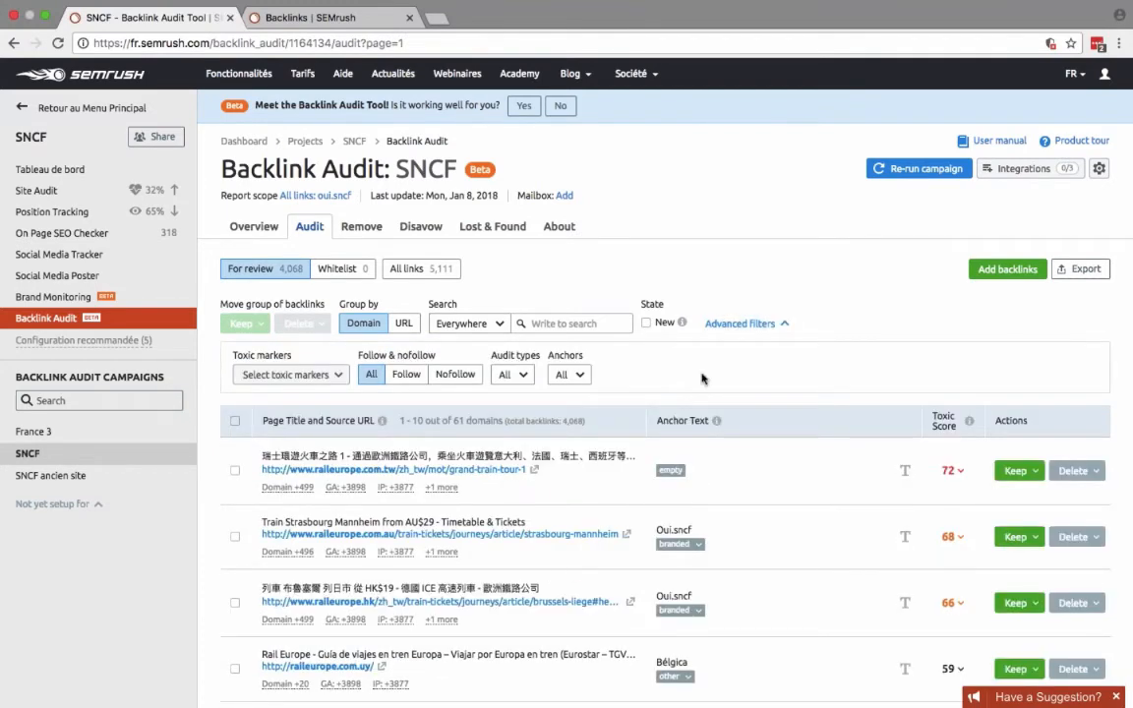
pyautogui.click(290, 374)
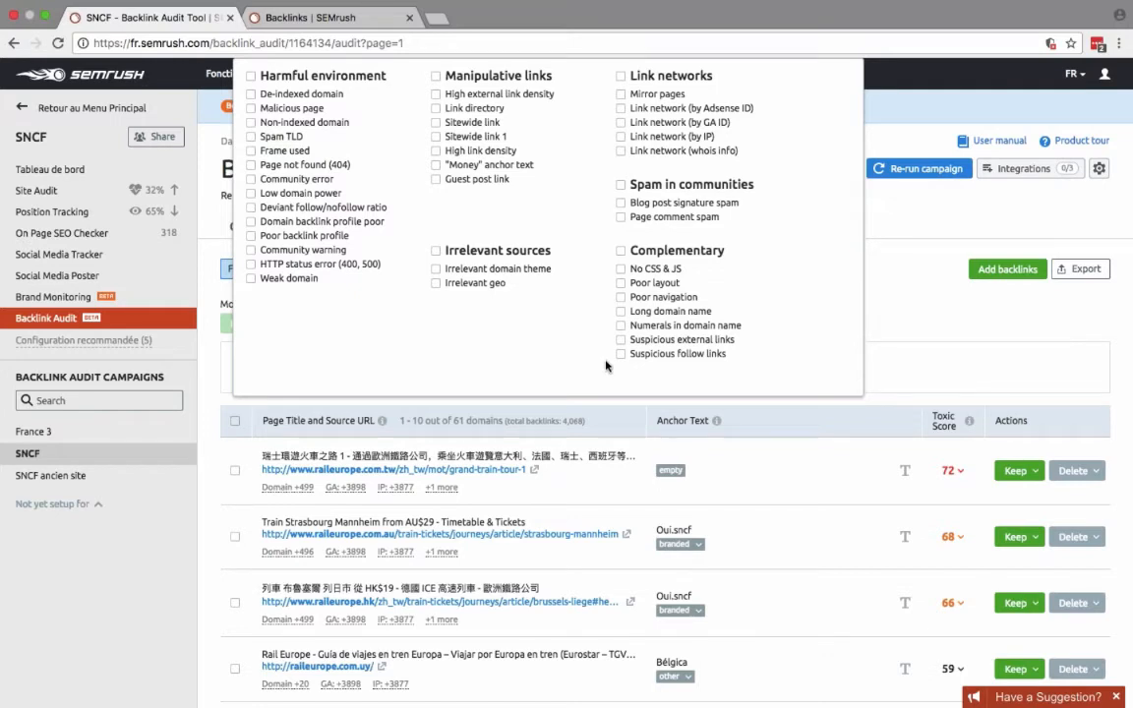
pyautogui.moveTo(286, 126)
pyautogui.moveTo(326, 195)
pyautogui.click(943, 306)
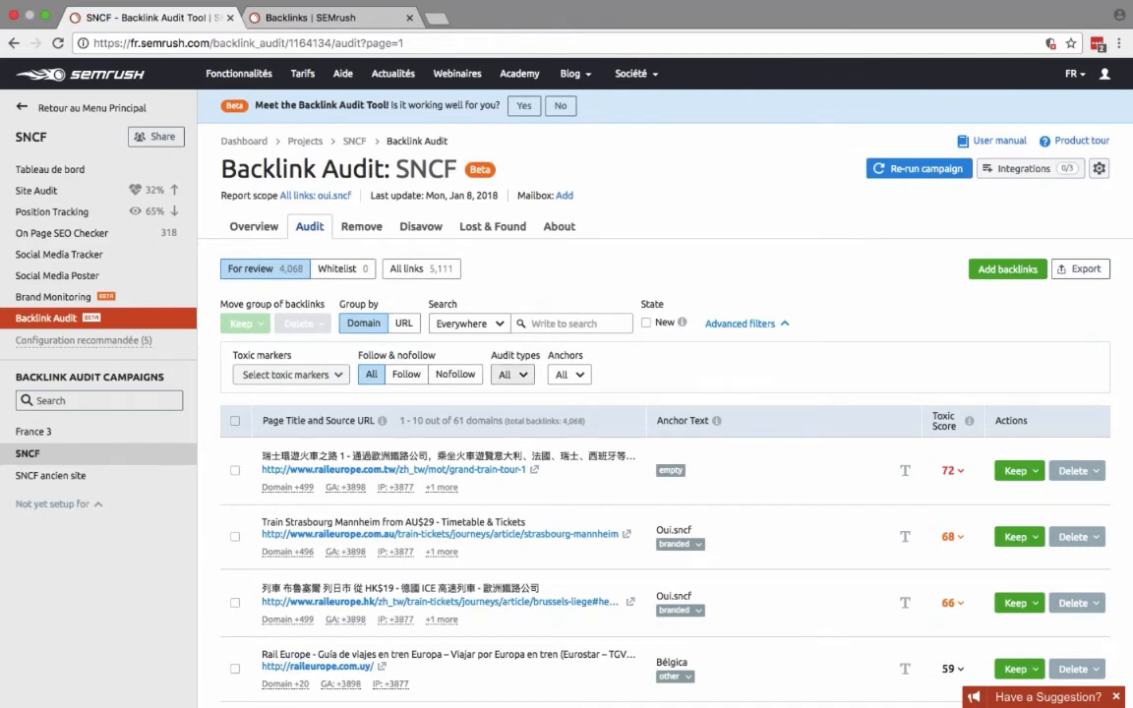
pyautogui.click(524, 377)
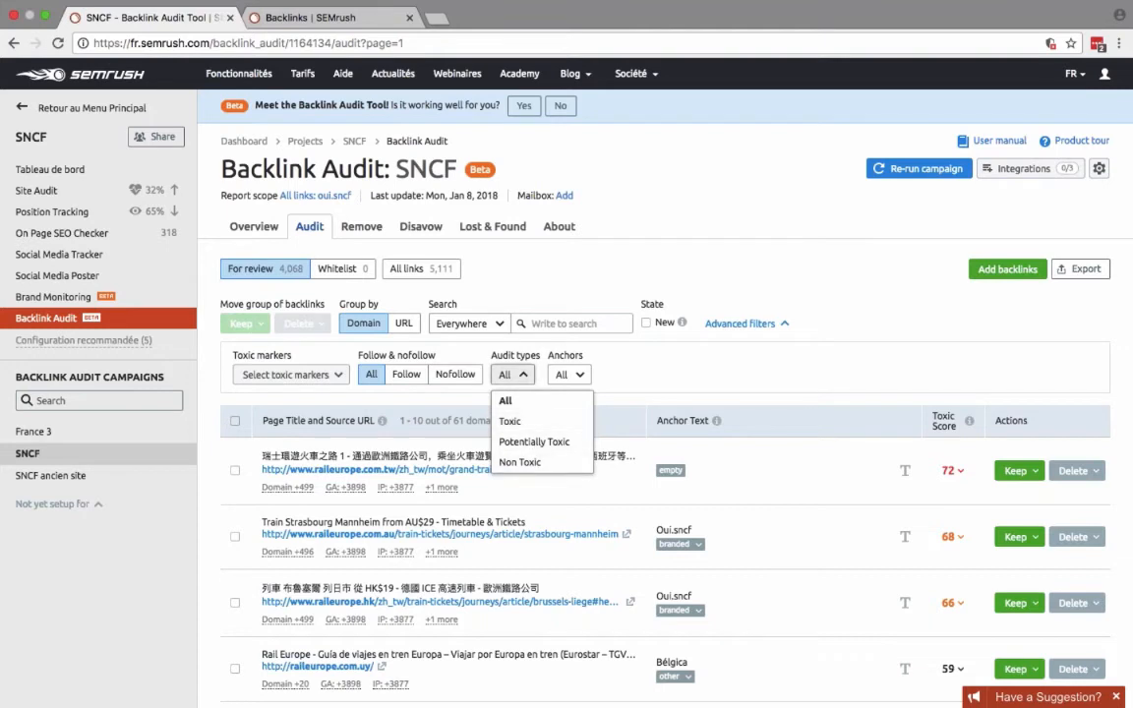
pyautogui.click(569, 374)
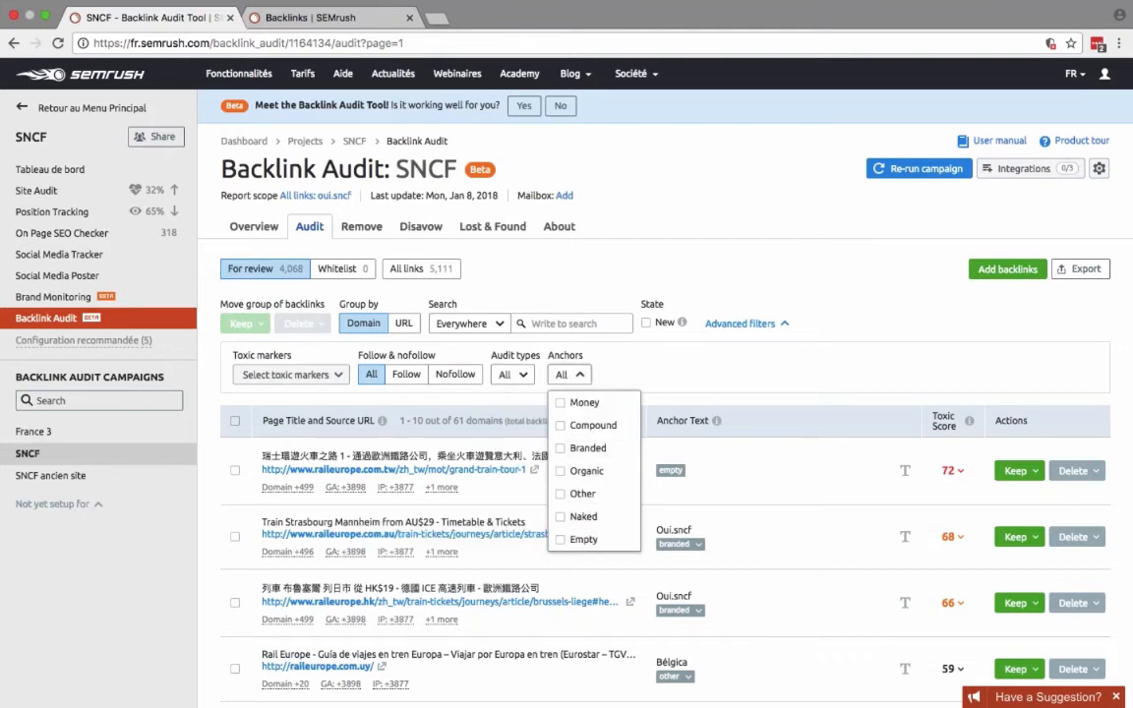
pyautogui.click(652, 374)
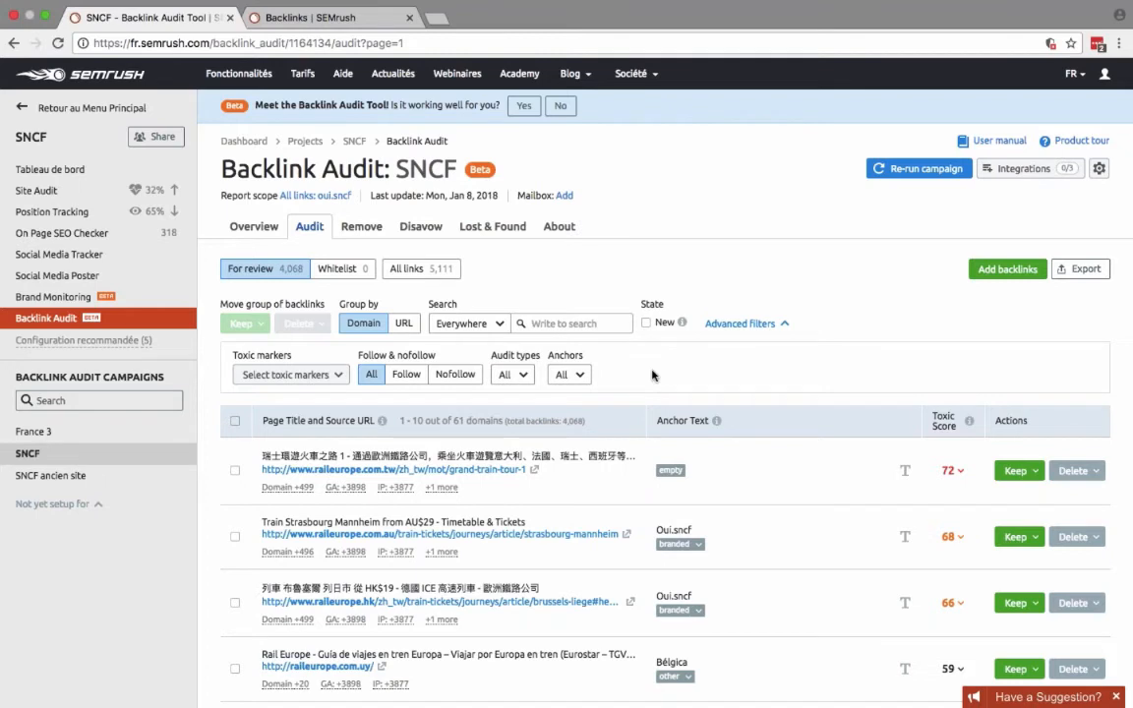
# Move the raileurope.com.tw backlink to the whitelist at domain level, without adding the GA, IP or mirror-page groups.
pyautogui.scroll(-2, 814, 392)
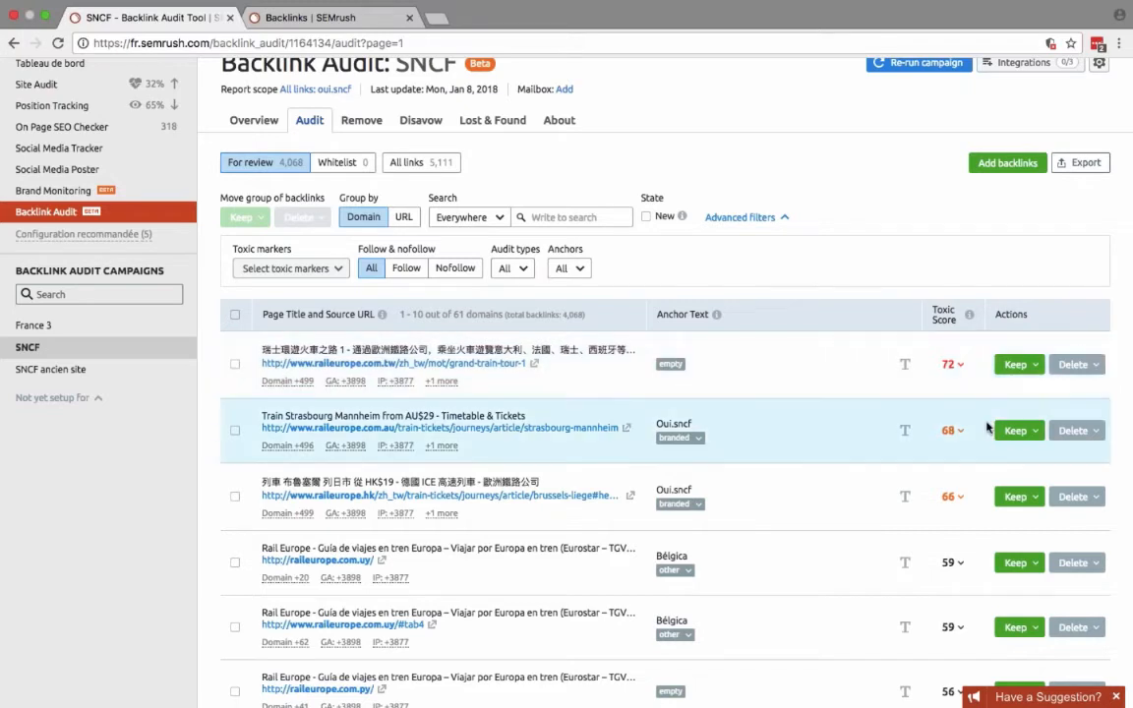
pyautogui.scroll(-1, 986, 425)
pyautogui.scroll(1, 1036, 363)
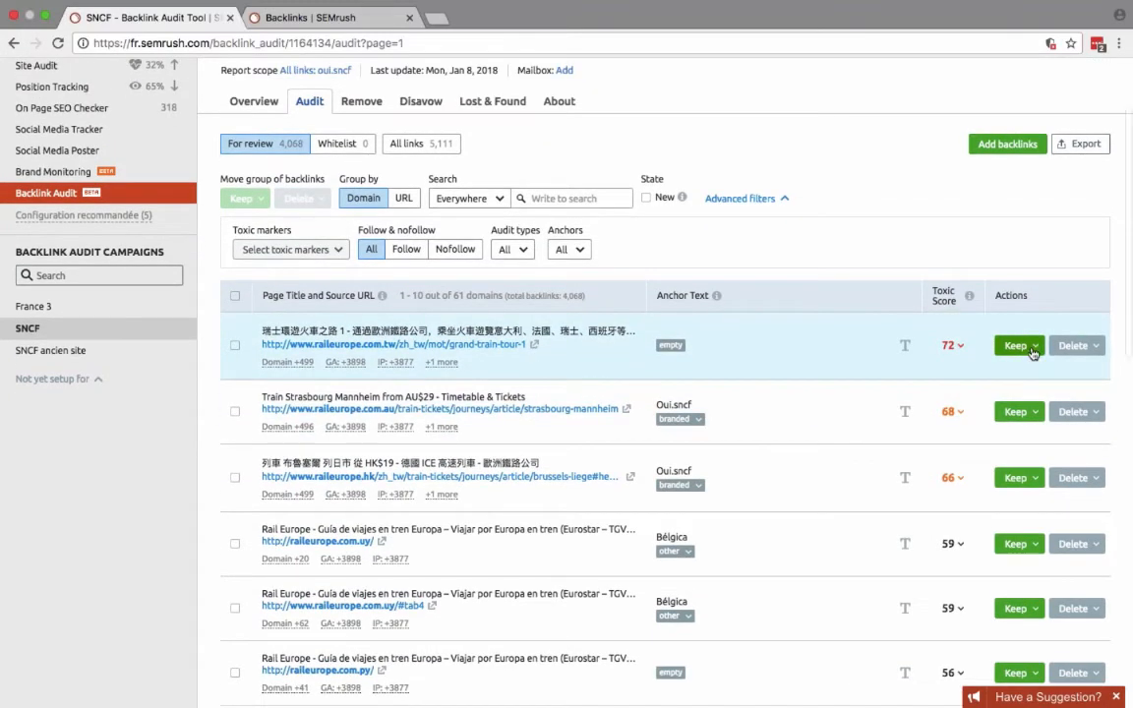
pyautogui.click(1032, 349)
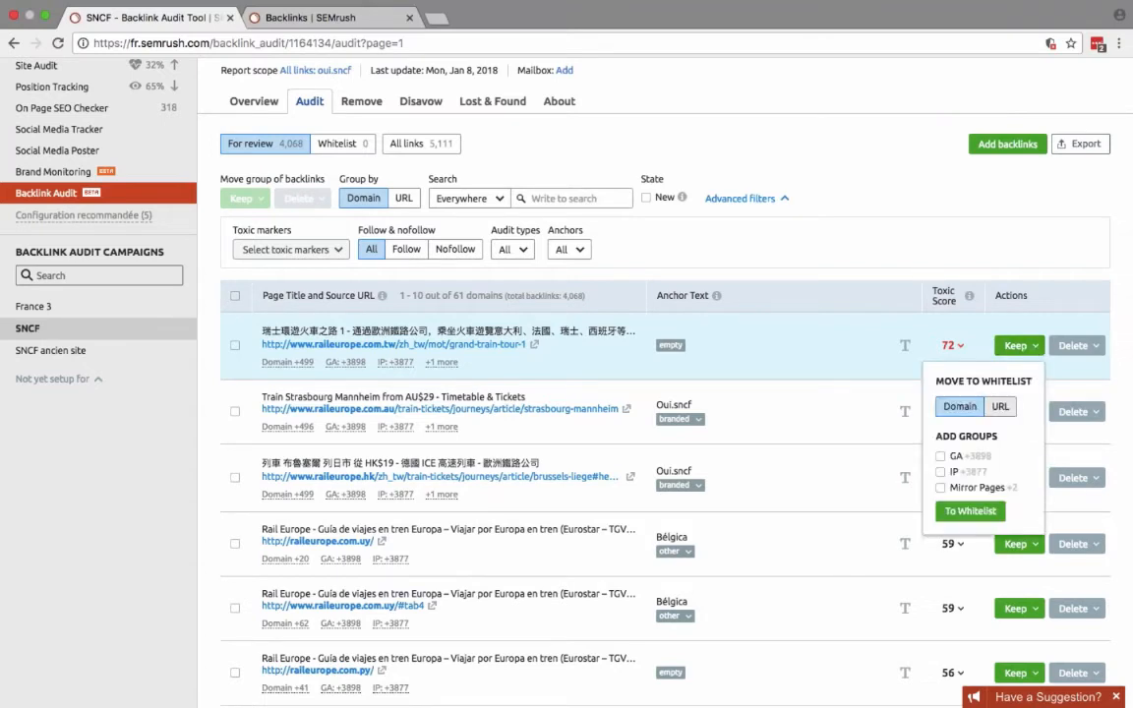
pyautogui.click(969, 516)
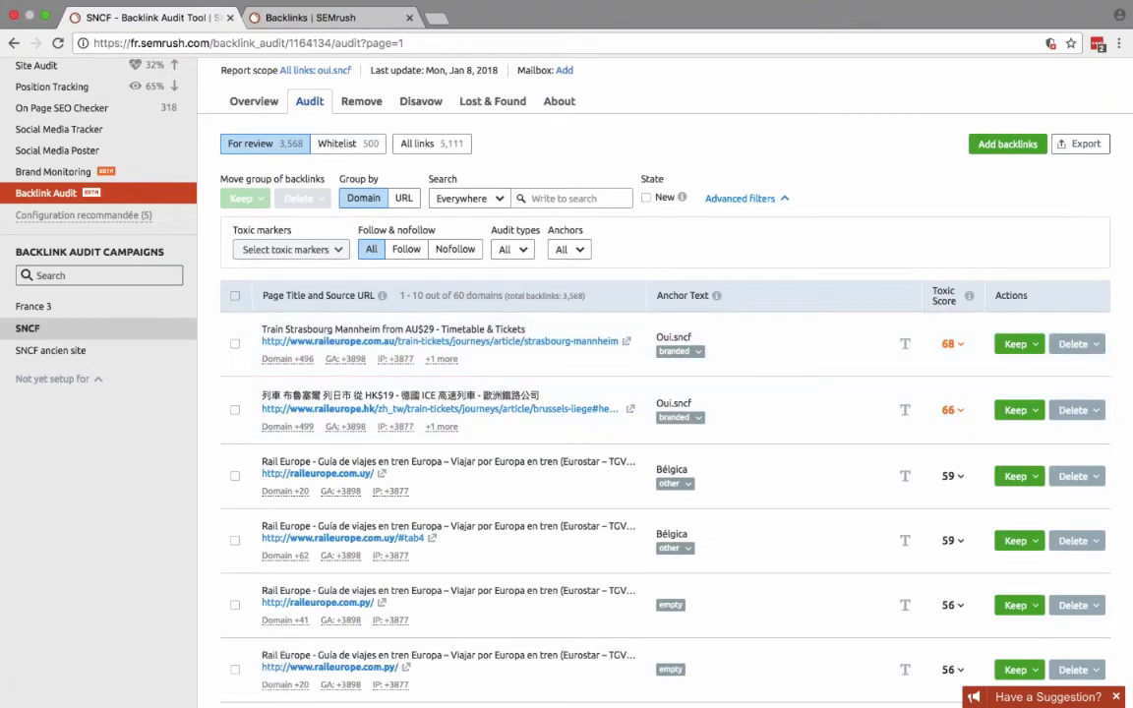
# Group the backlinks by URL and move the raileurope.com.au Strasbourg–Mannheim link to the whitelist at URL level only, without extra groups.
pyautogui.click(361, 187)
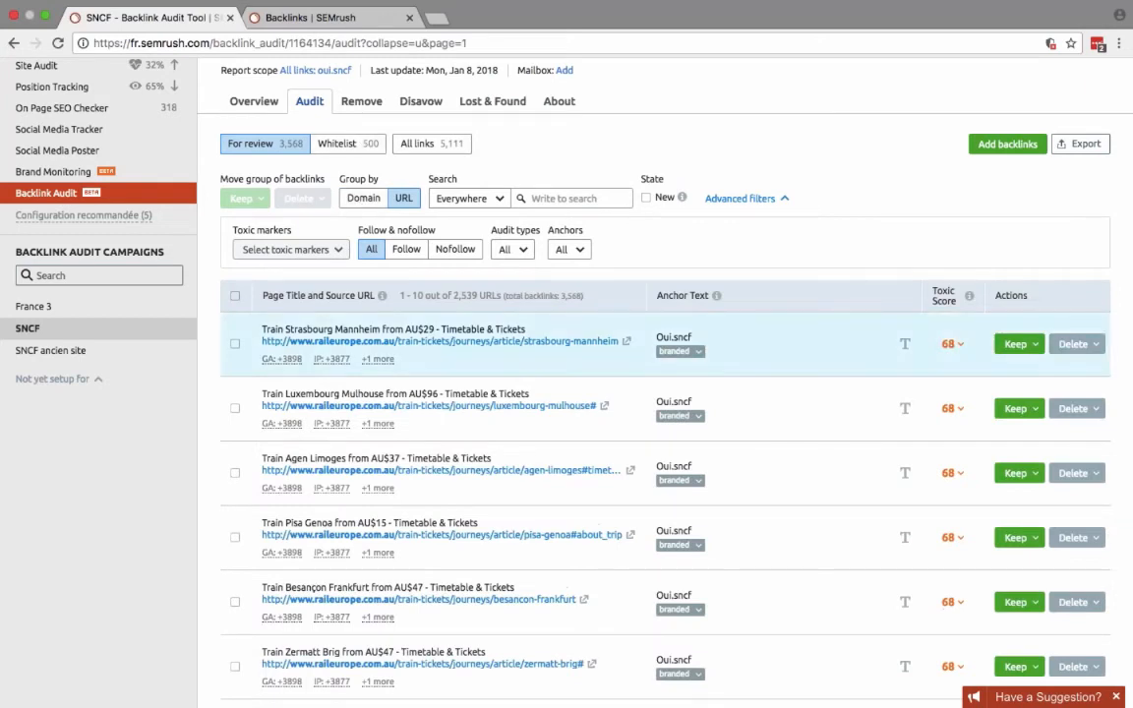
pyautogui.click(1021, 344)
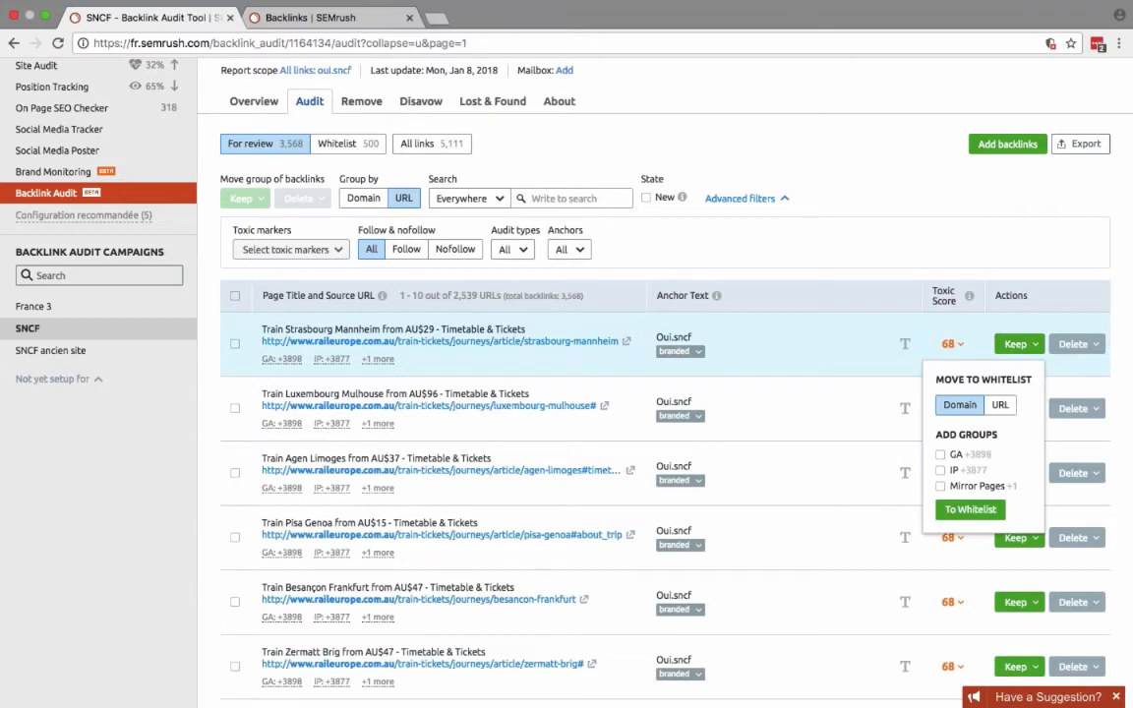
pyautogui.click(1000, 405)
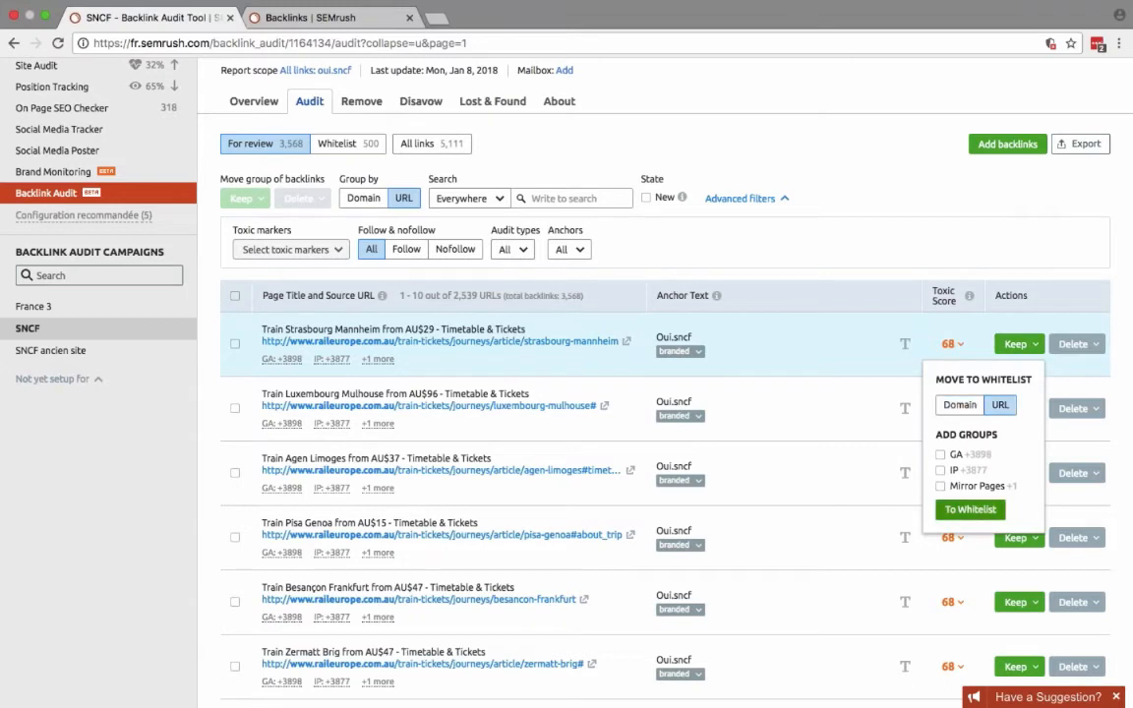
pyautogui.click(970, 509)
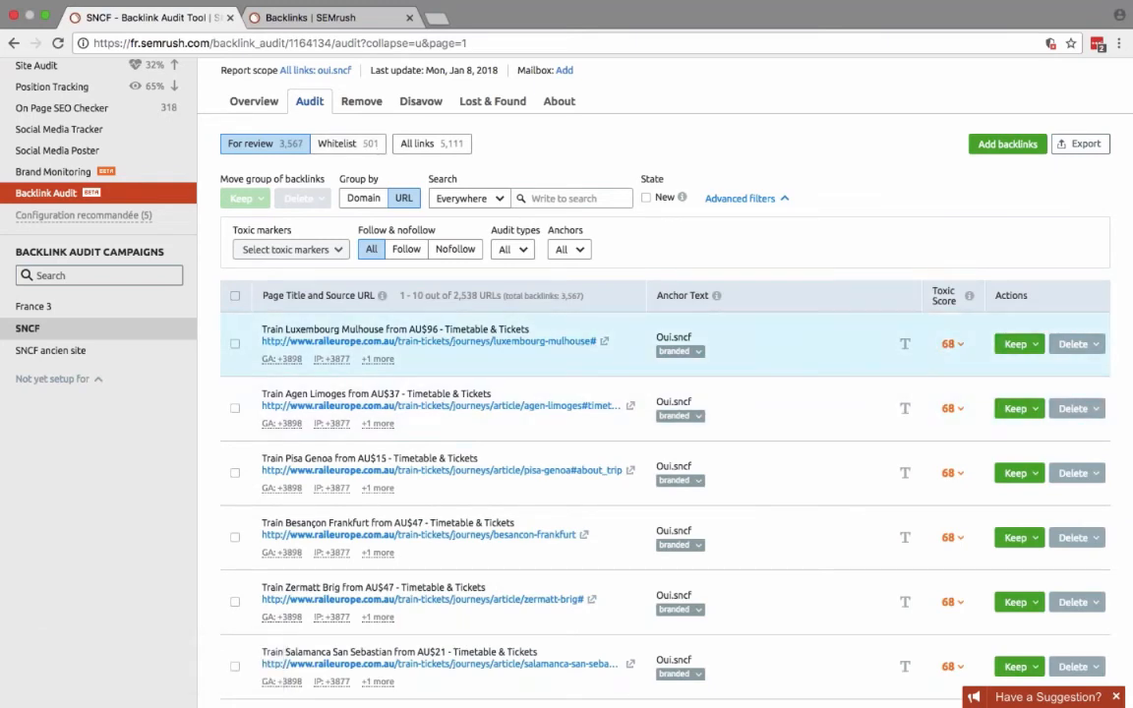
# Look over the delete options for the raileurope.com.au Luxembourg–Mulhouse backlink, and view the list of backlinks marked for removal.
pyautogui.click(1094, 345)
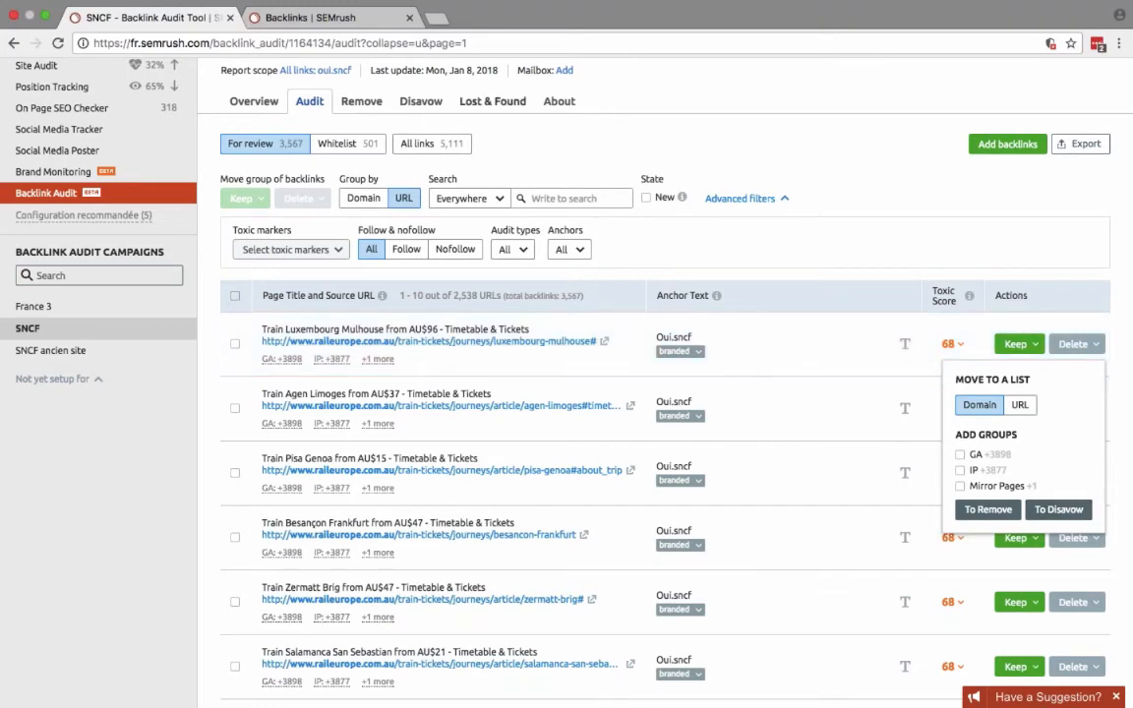
pyautogui.click(361, 106)
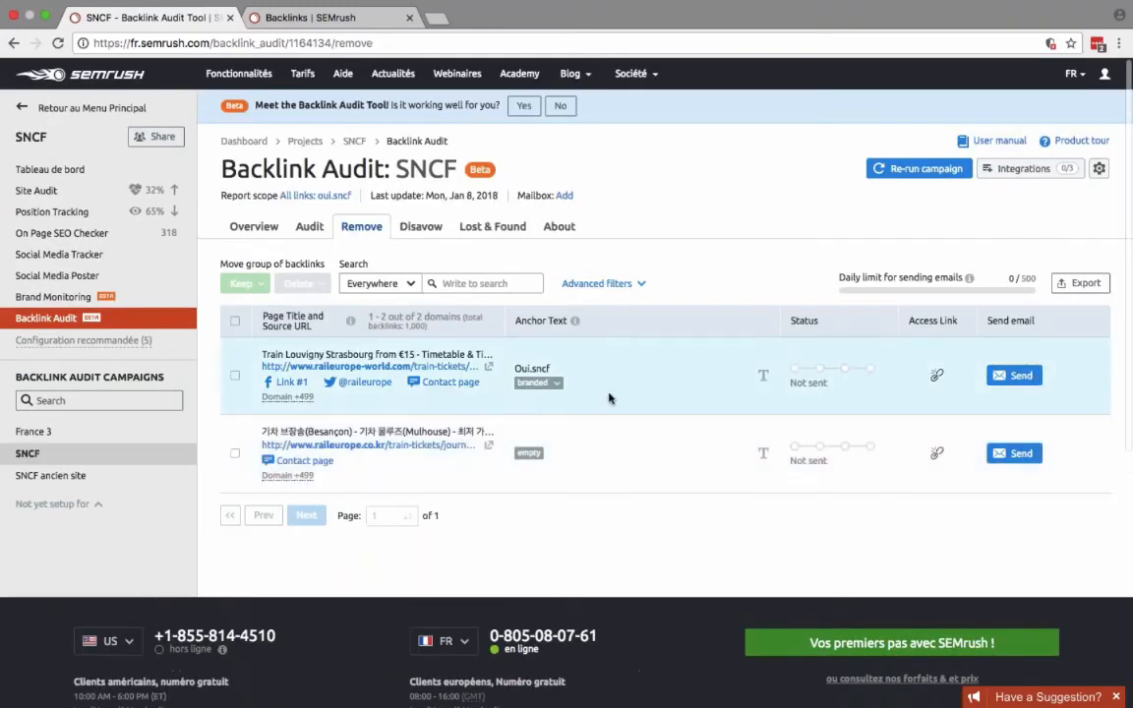
pyautogui.scroll(-1, 610, 515)
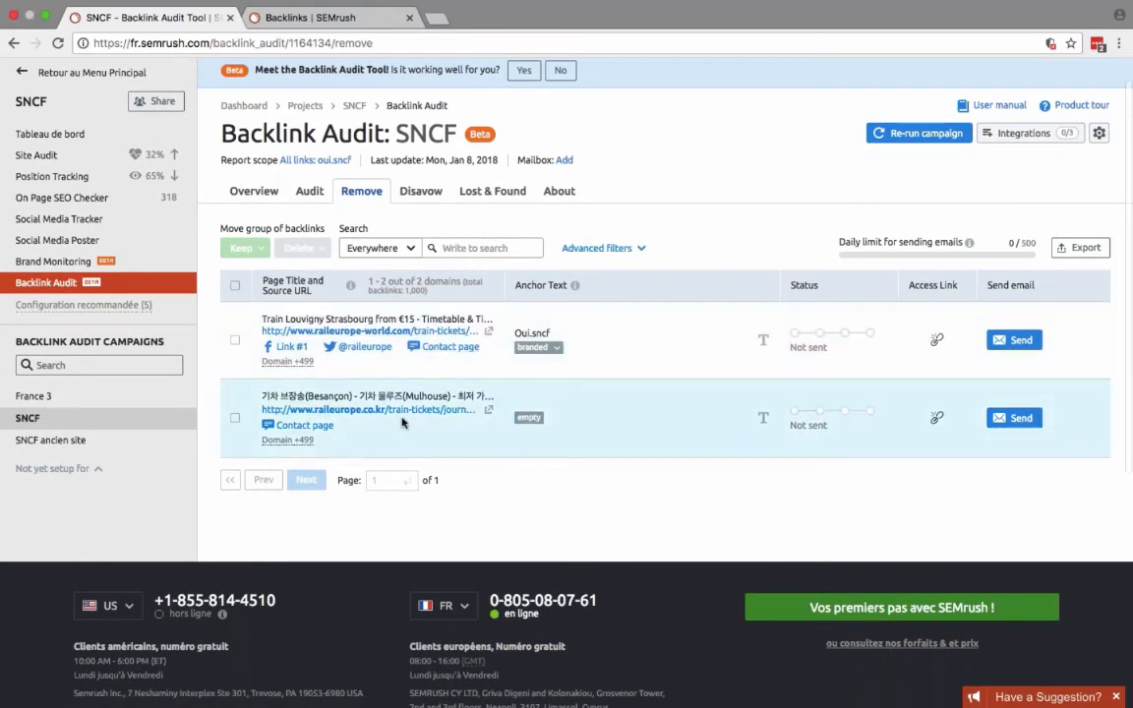
# Move the raileurope.hk and raileurope.com.uy backlinks from the audit list together to the removal list at domain level.
pyautogui.click(307, 193)
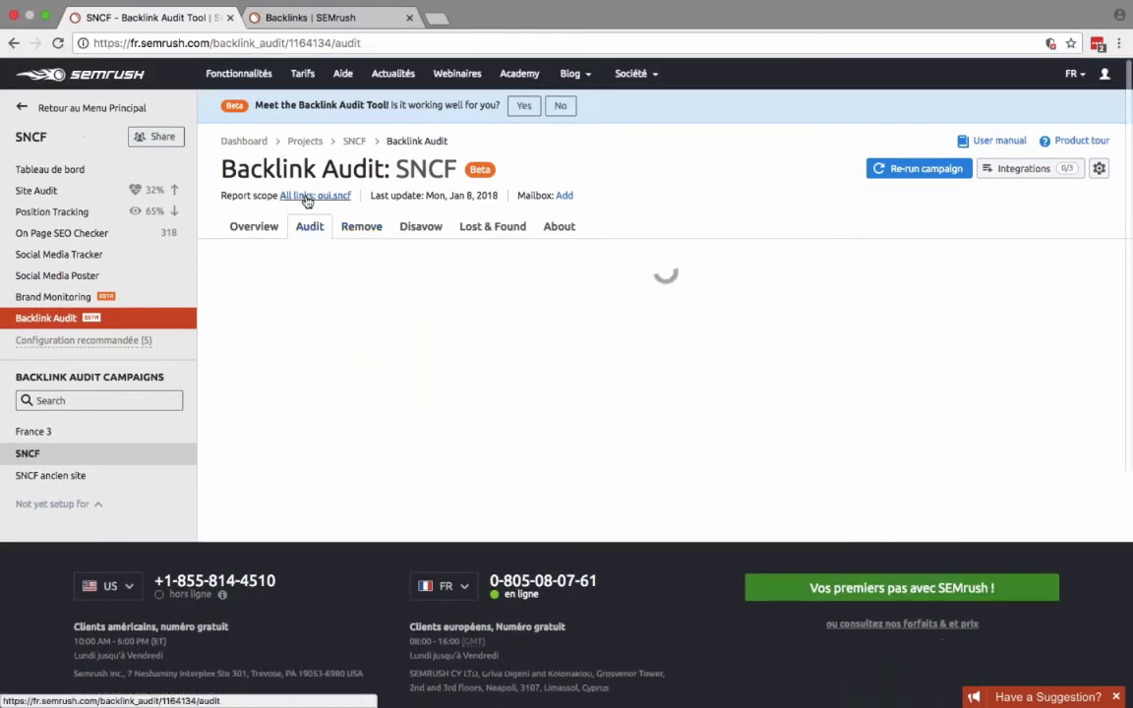
pyautogui.scroll(-1, 271, 444)
pyautogui.click(234, 442)
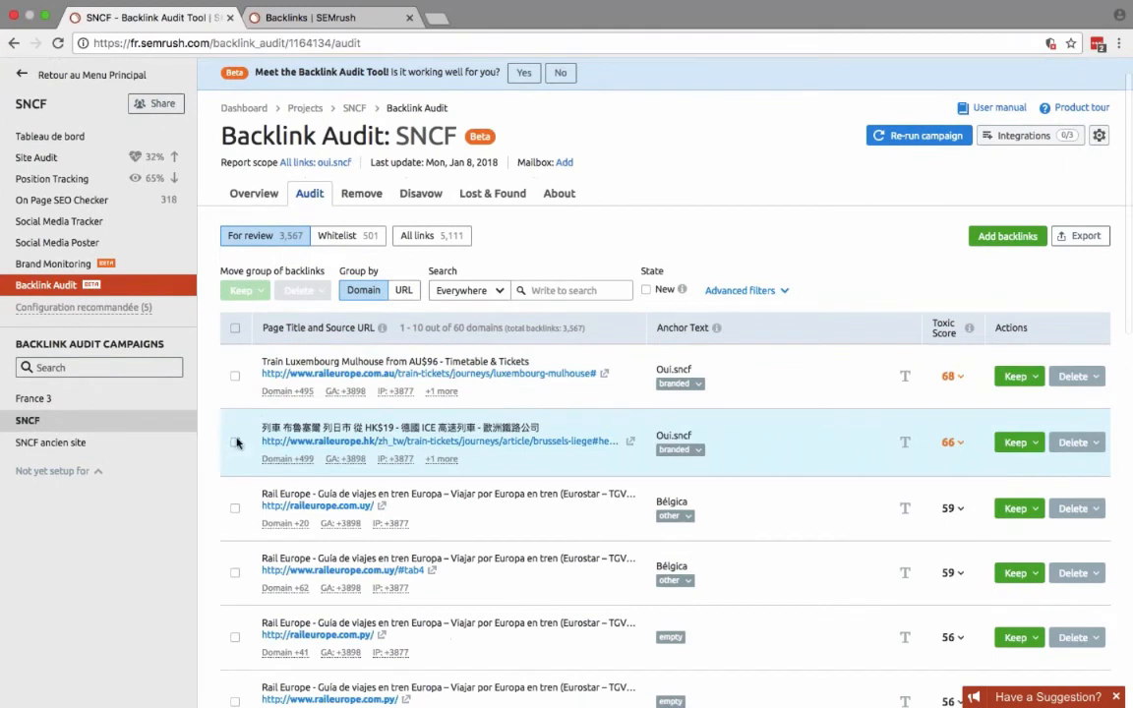
pyautogui.click(235, 508)
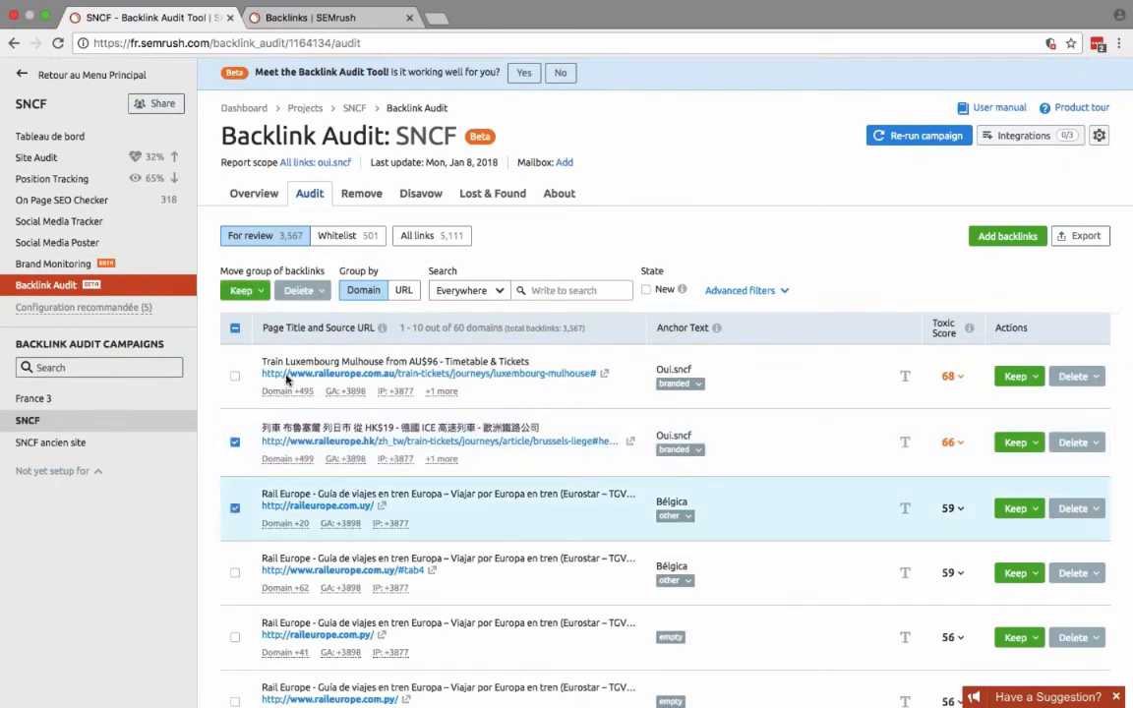
pyautogui.click(298, 291)
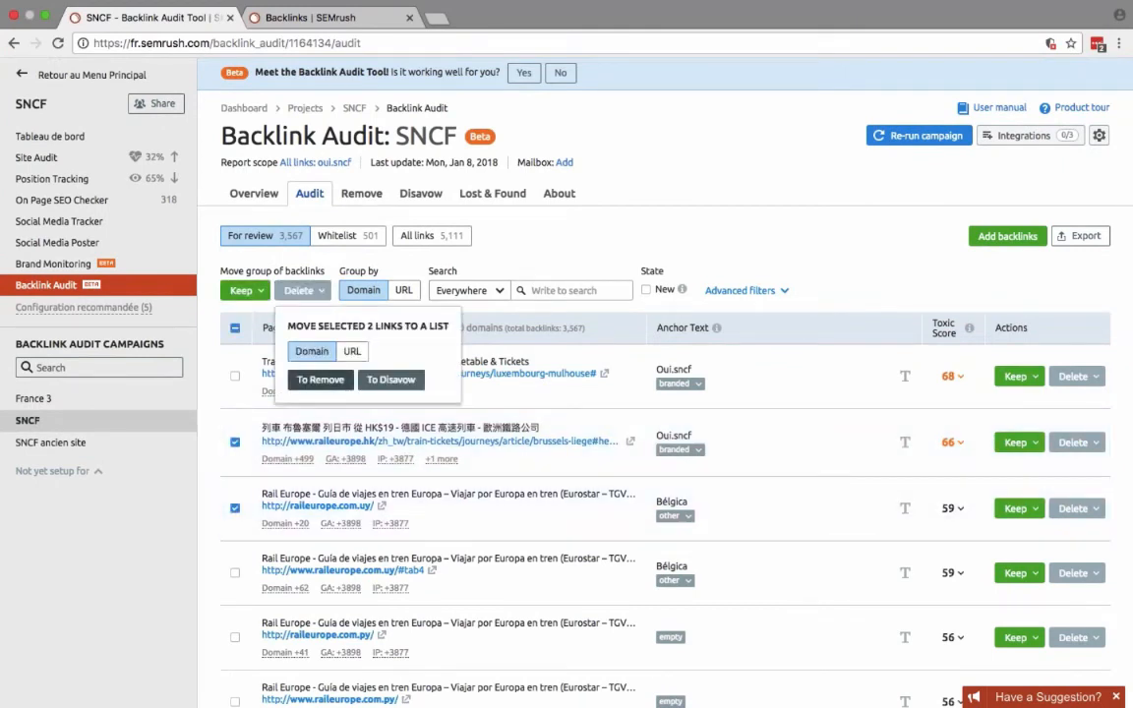
pyautogui.click(321, 379)
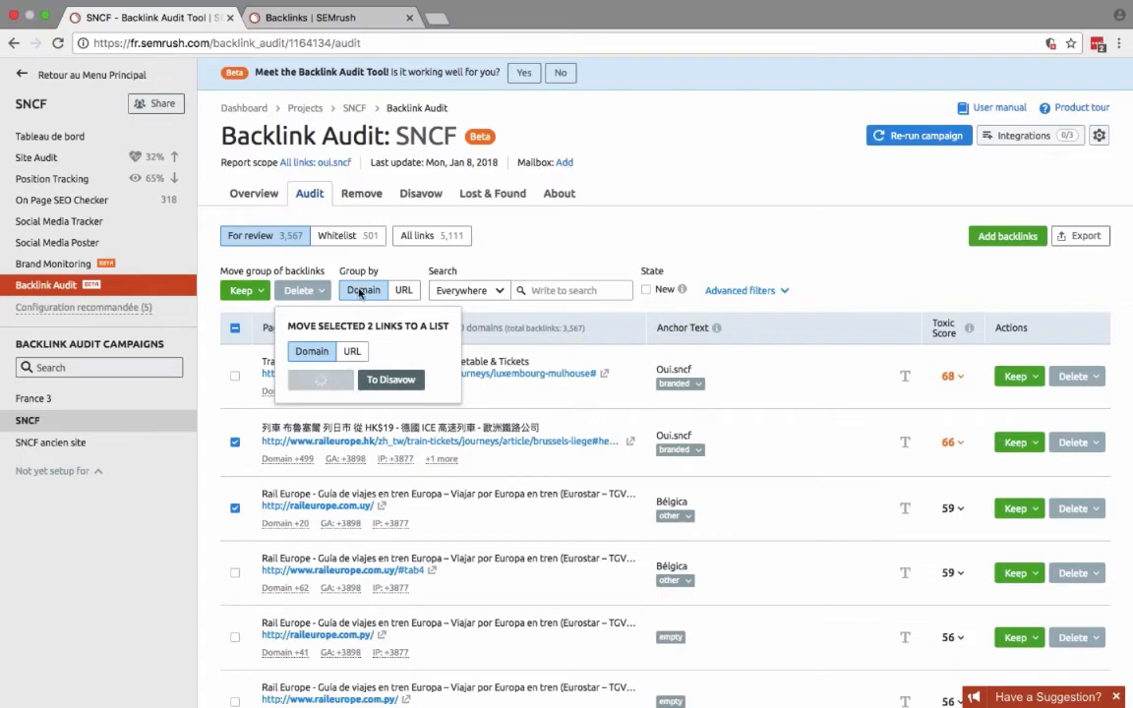
# Look through the removal list for the moved domains and their available contact channels.
pyautogui.click(361, 196)
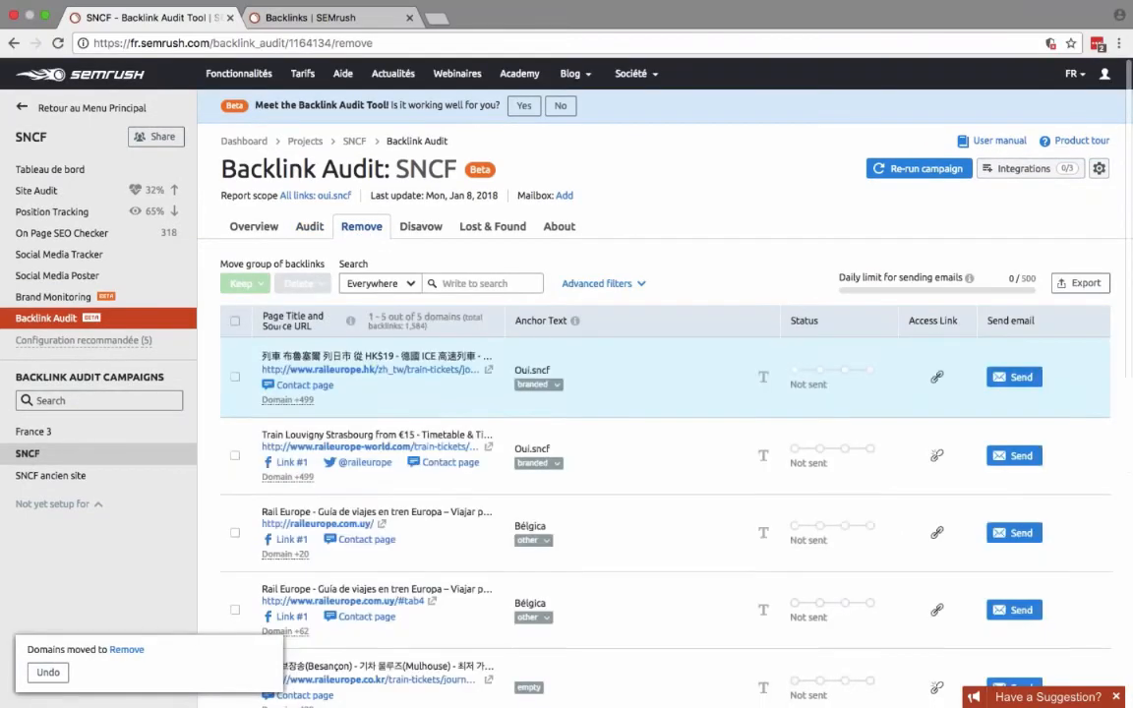
pyautogui.scroll(-3, 617, 549)
pyautogui.scroll(-2, 617, 548)
pyautogui.scroll(5, 618, 549)
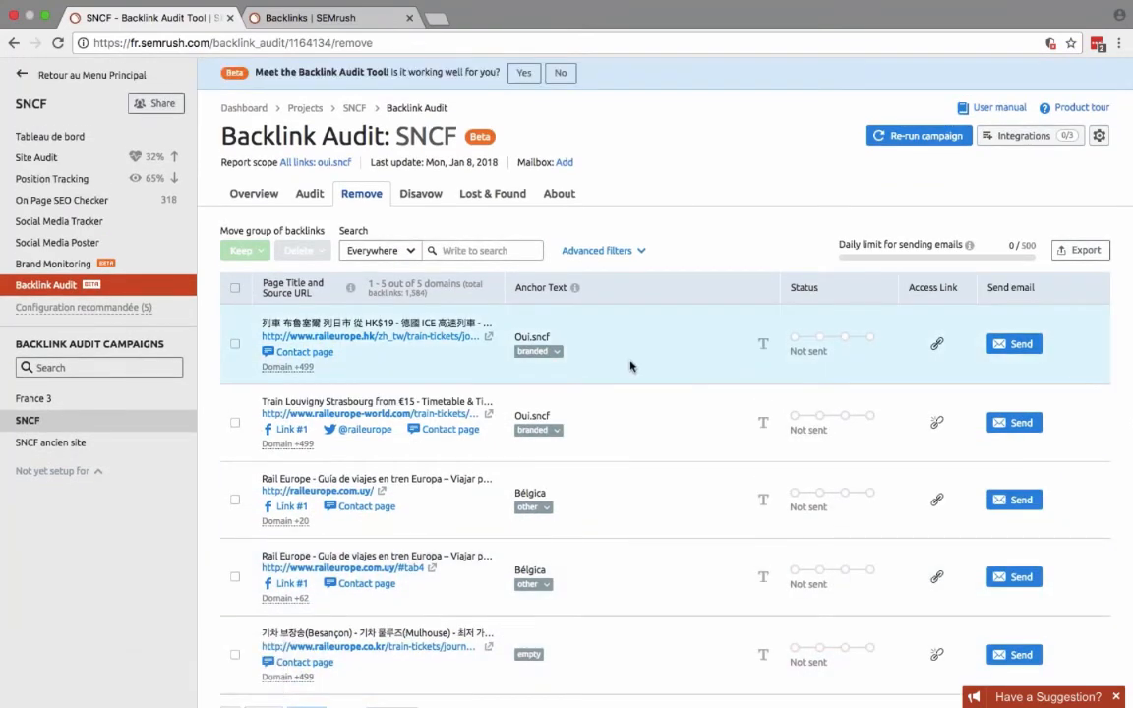
pyautogui.scroll(-1, 630, 367)
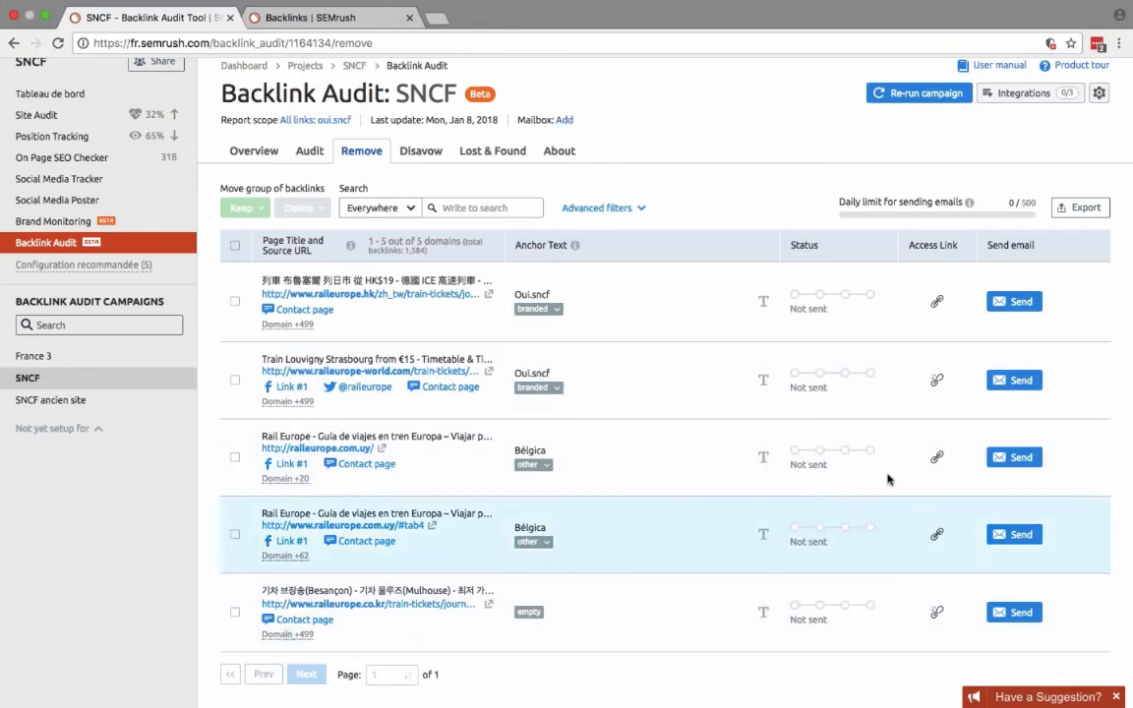
pyautogui.click(1014, 301)
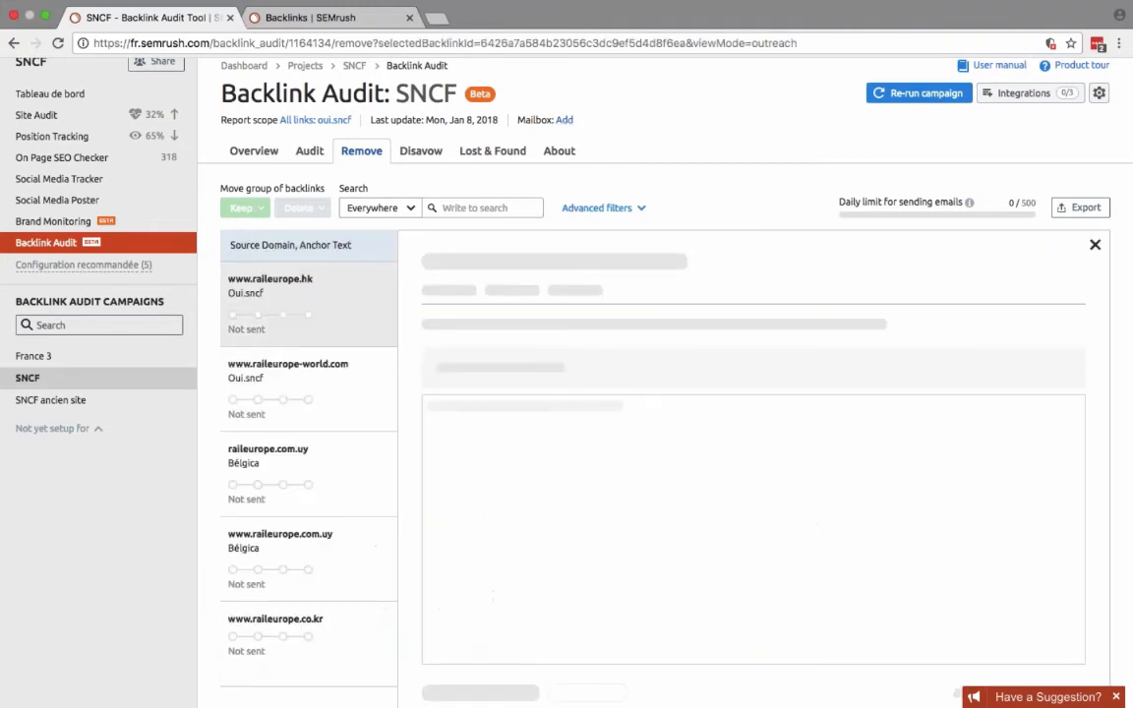
pyautogui.scroll(-2, 591, 519)
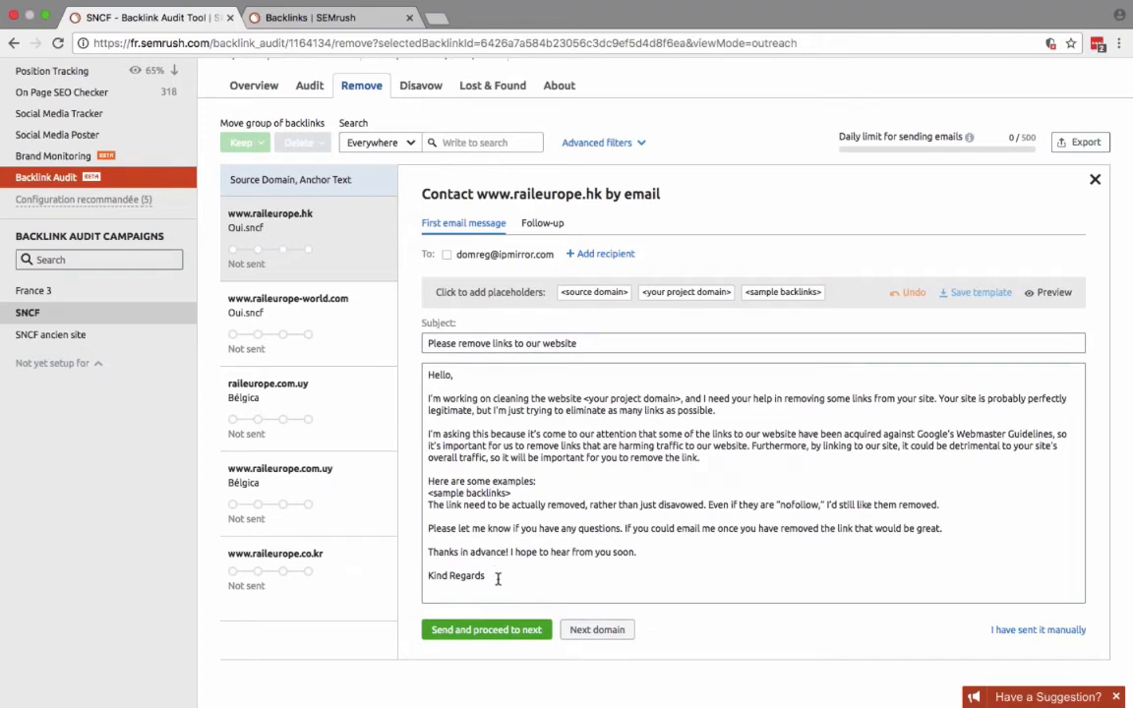
pyautogui.click(1049, 292)
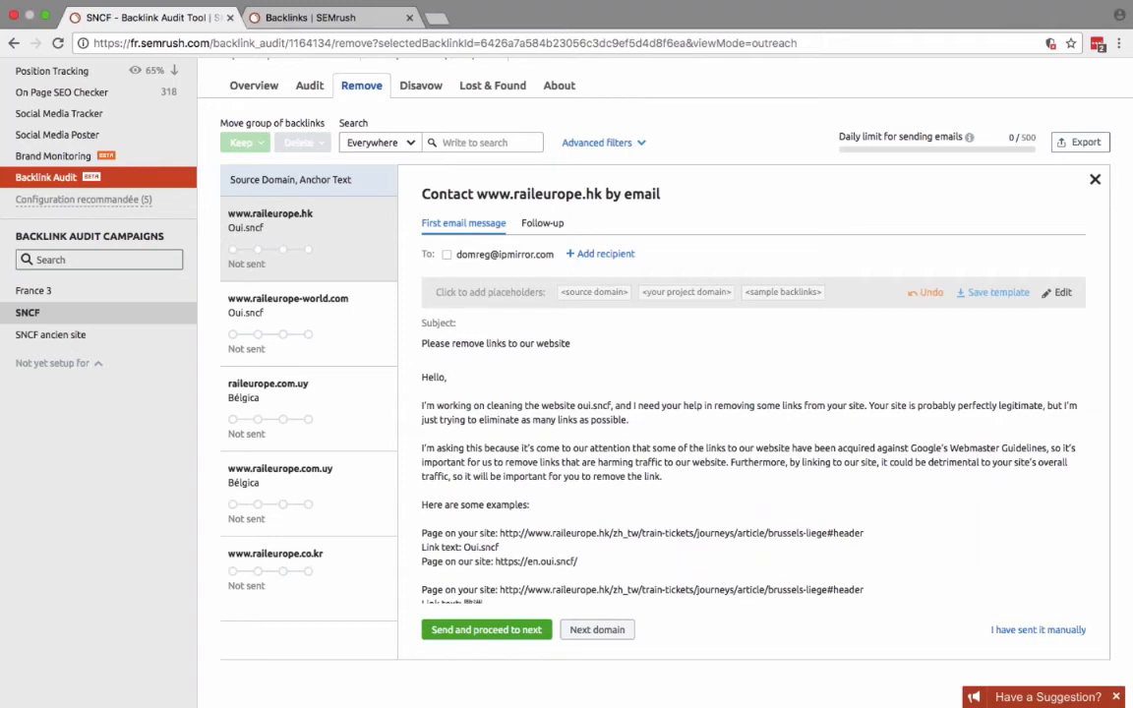
pyautogui.click(1054, 292)
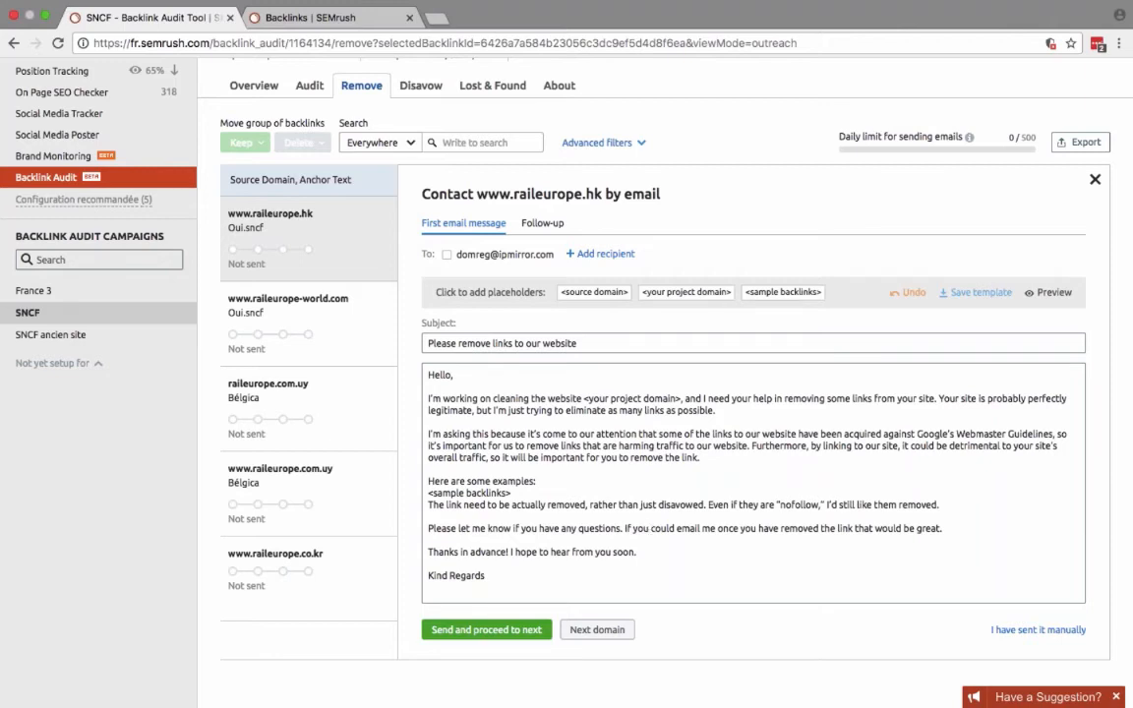
pyautogui.click(1095, 179)
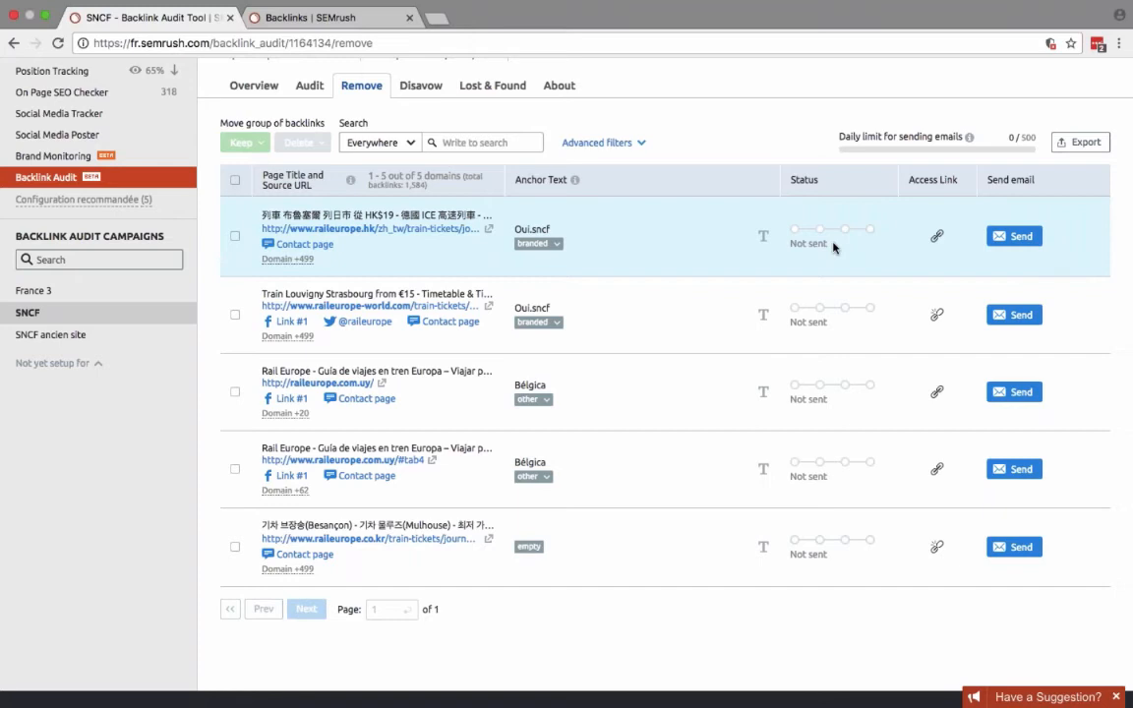
# Examine the sending status and access link indicators of the domains in the removal list, along with the campaign re-run option.
pyautogui.scroll(3, 833, 247)
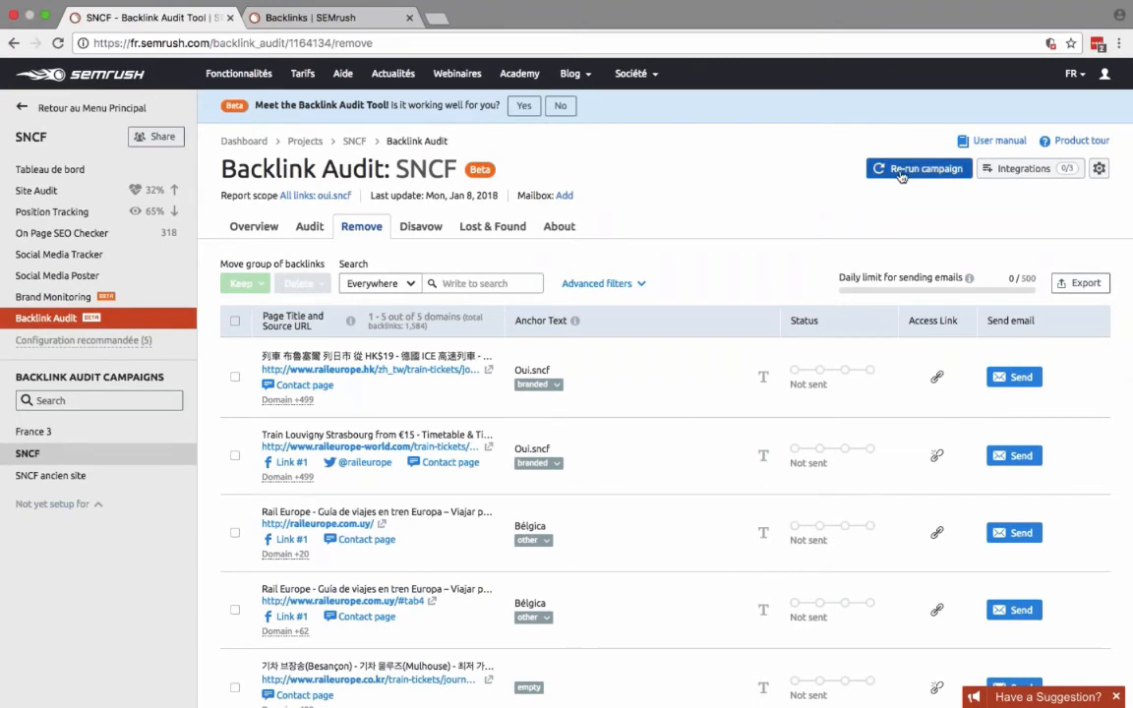
pyautogui.scroll(-2, 911, 253)
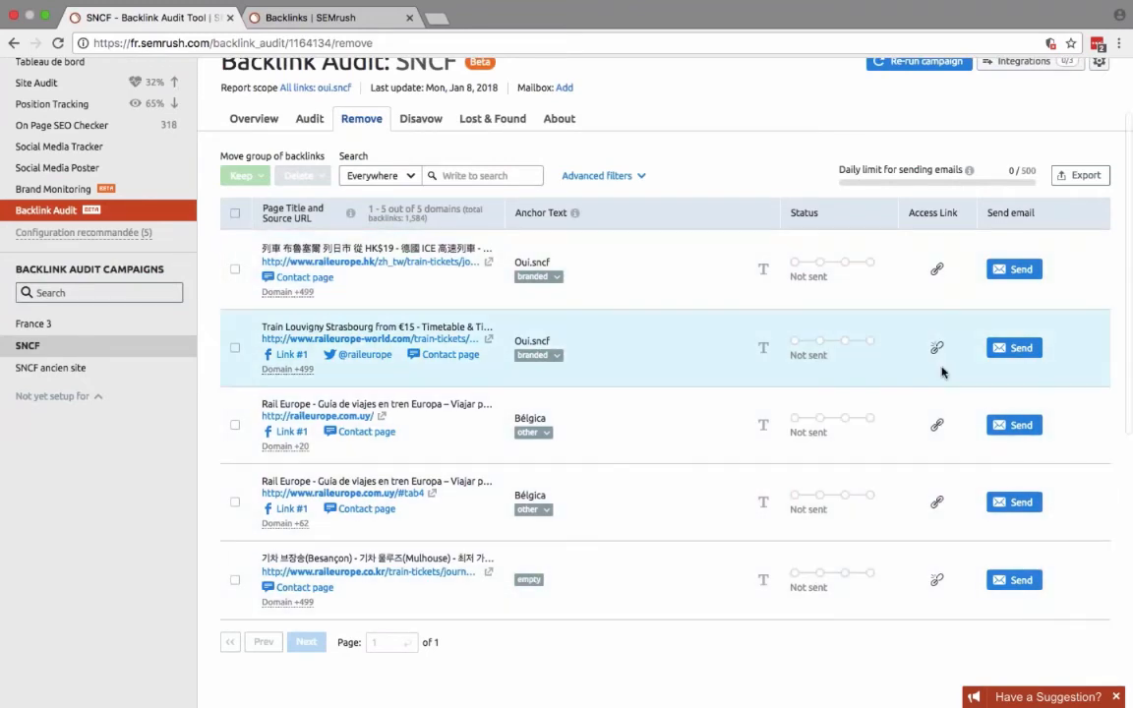
pyautogui.moveTo(937, 350)
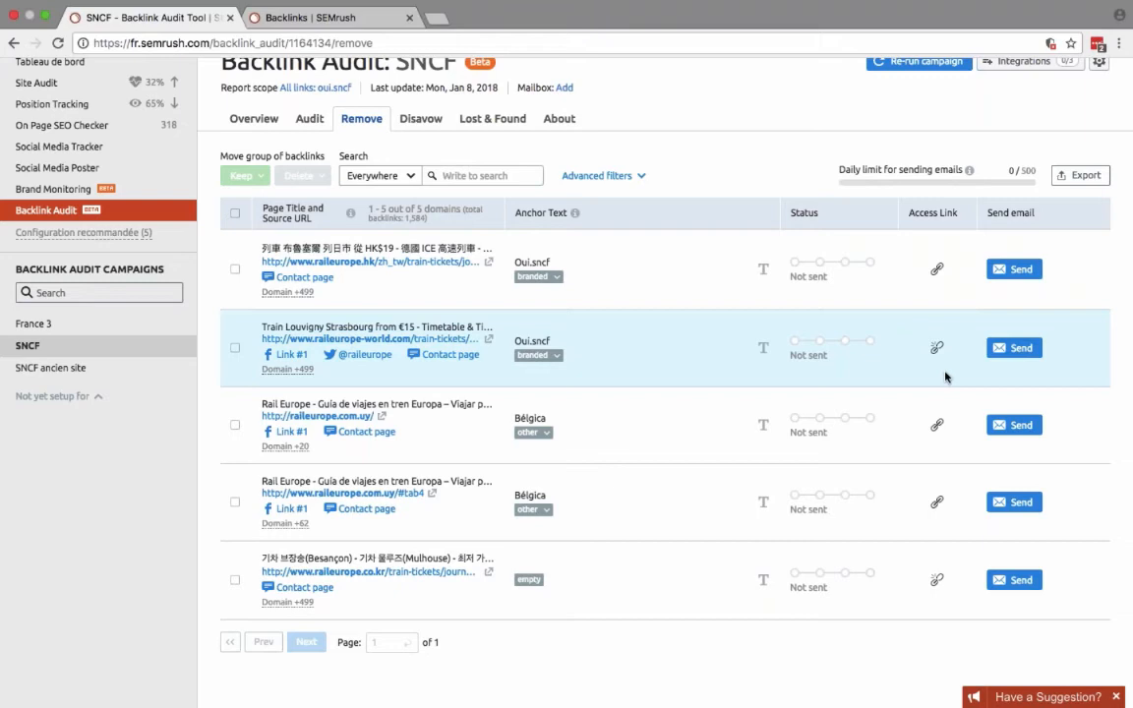
pyautogui.scroll(3, 939, 373)
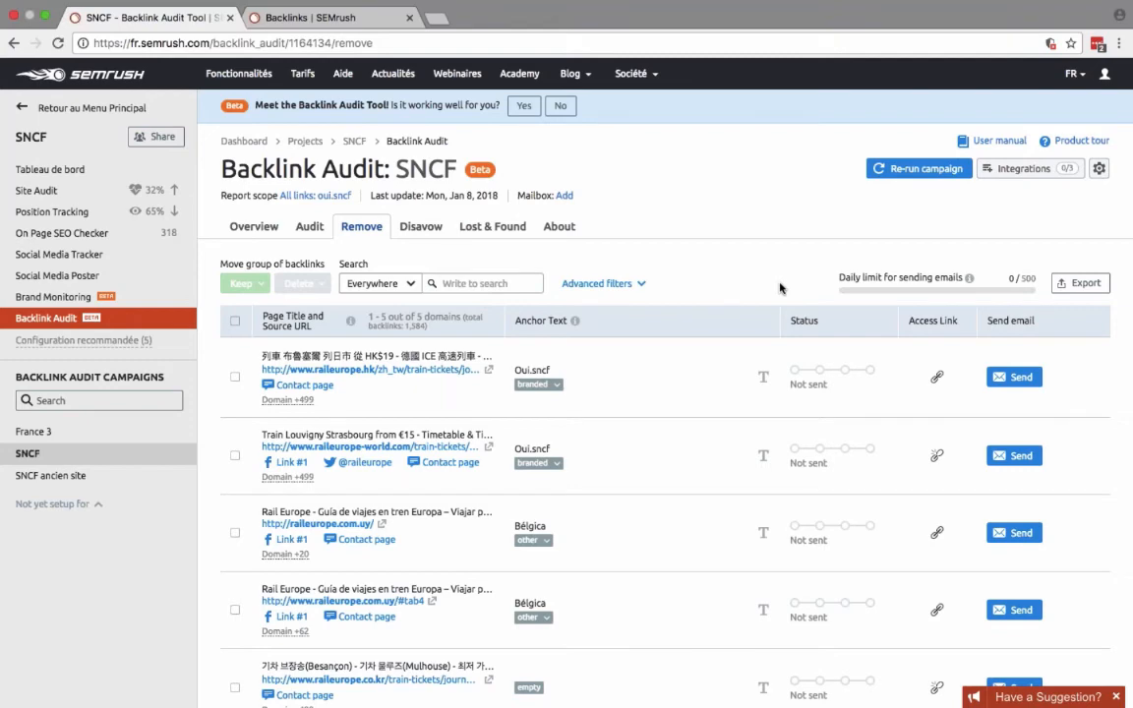
pyautogui.scroll(-1, 634, 482)
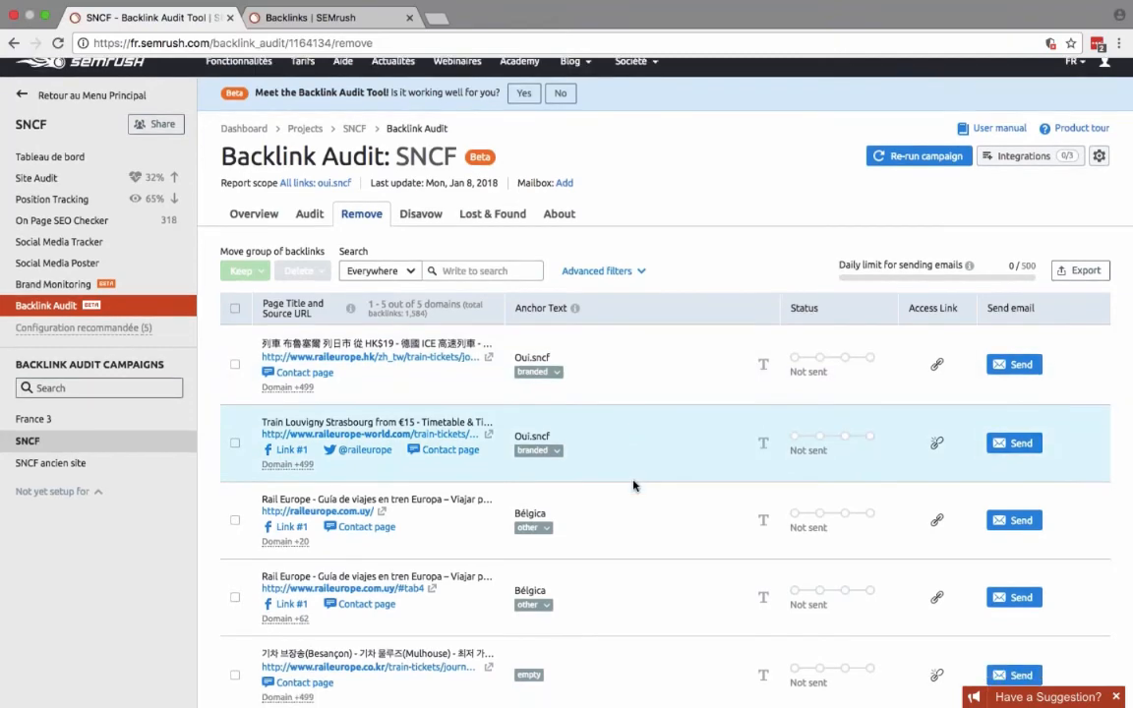
pyautogui.scroll(-3, 633, 482)
pyautogui.scroll(3, 632, 477)
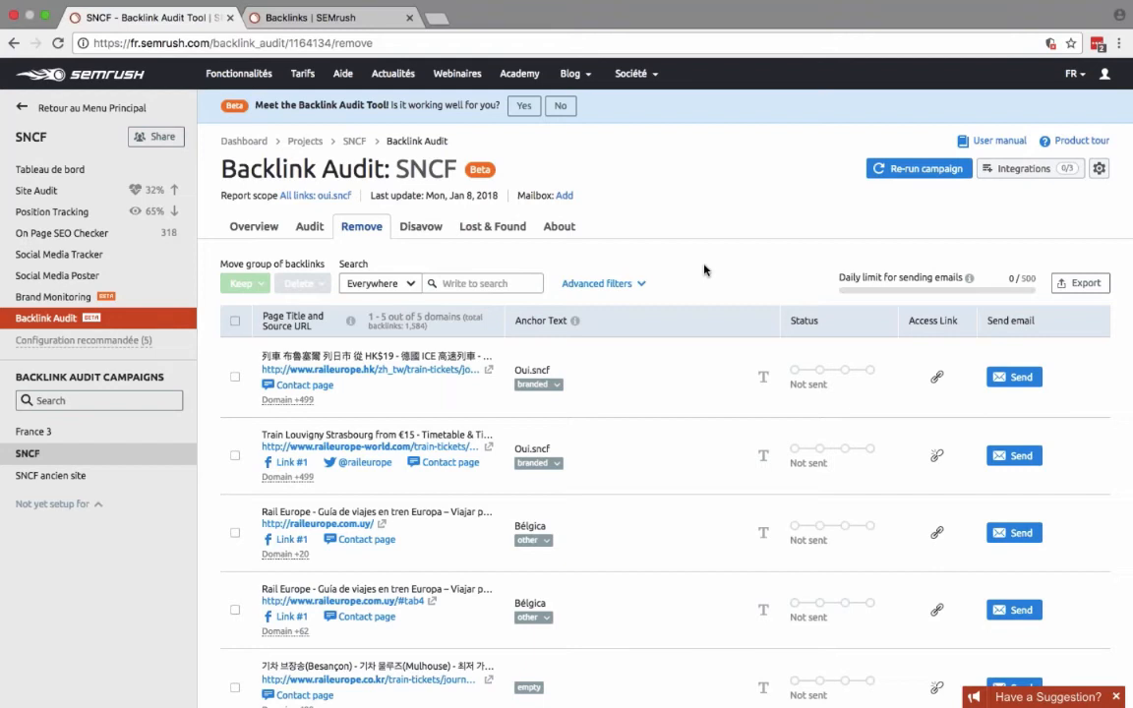
# Examine the disavow list, checking the available actions, domain score, trust score and toxic markers for raileurope.com.pe.
pyautogui.click(430, 235)
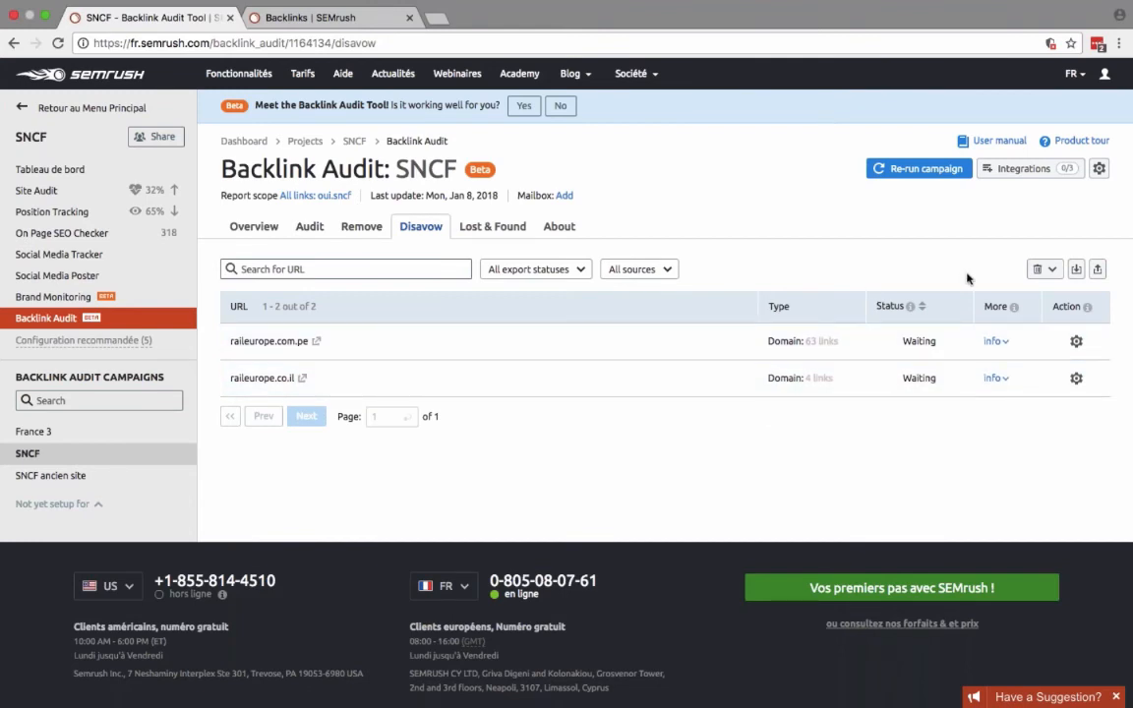
pyautogui.click(1076, 341)
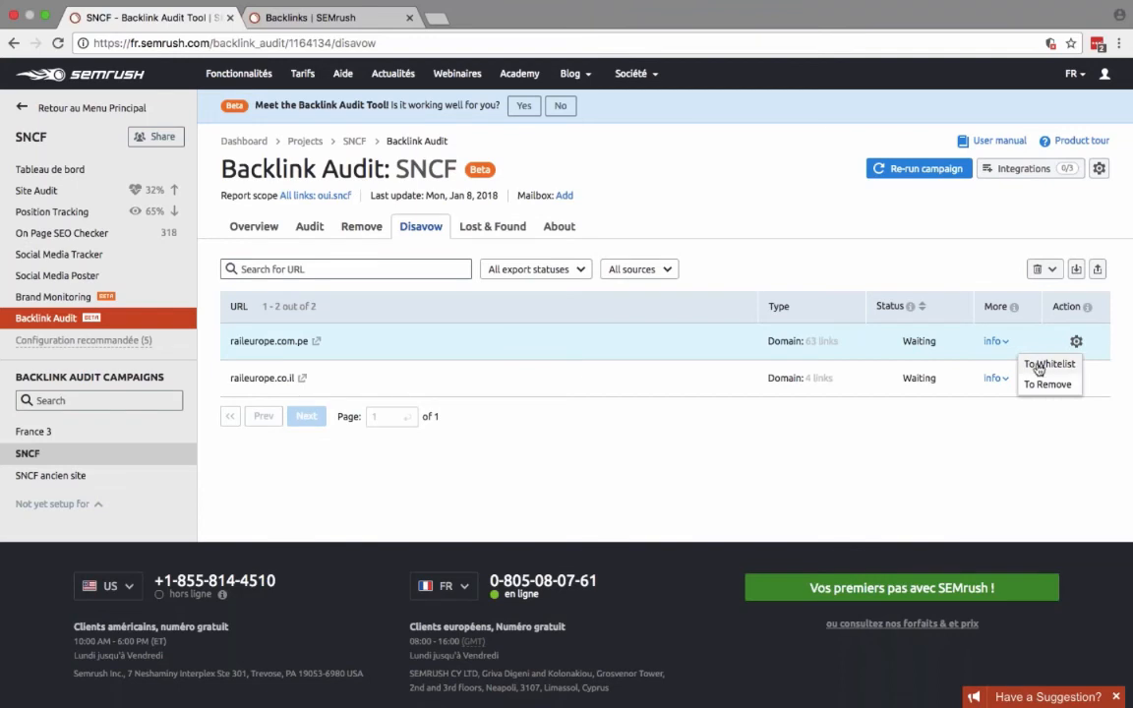
pyautogui.click(906, 394)
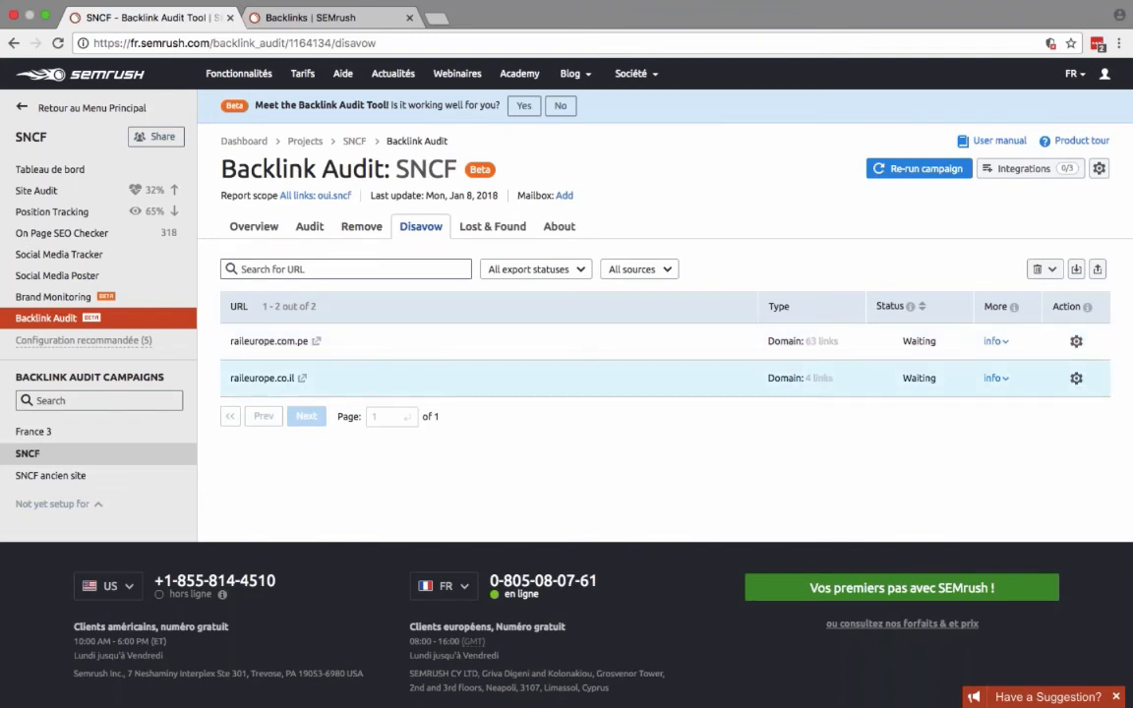
pyautogui.click(994, 341)
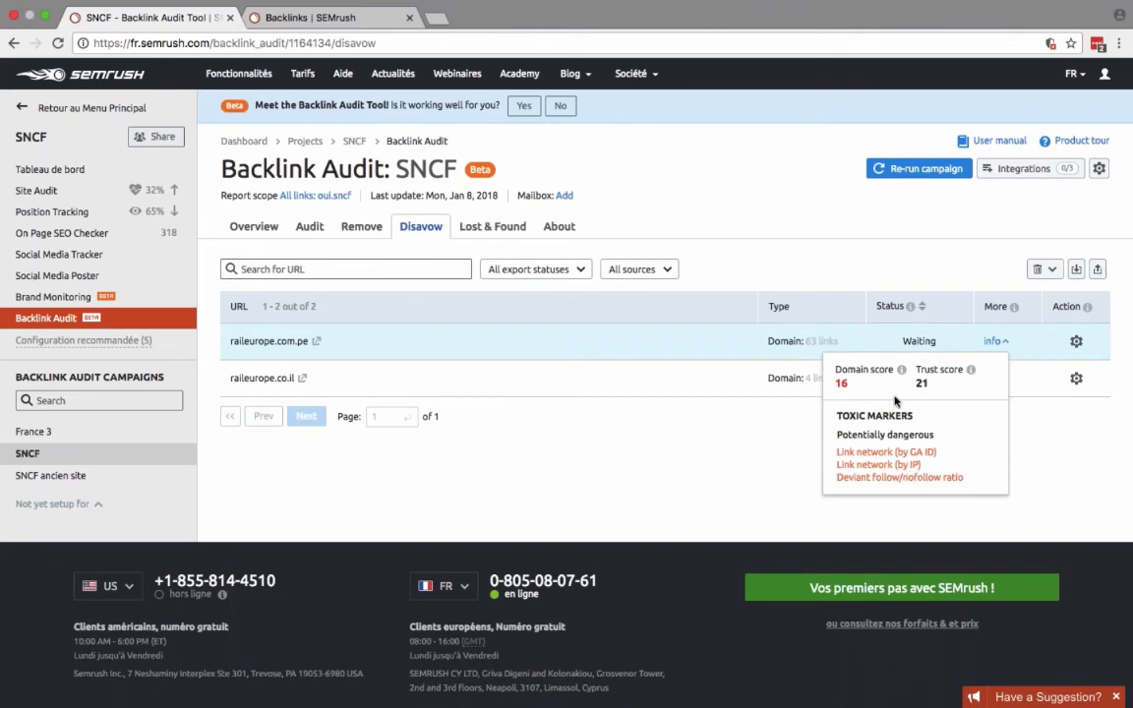
pyautogui.click(1048, 434)
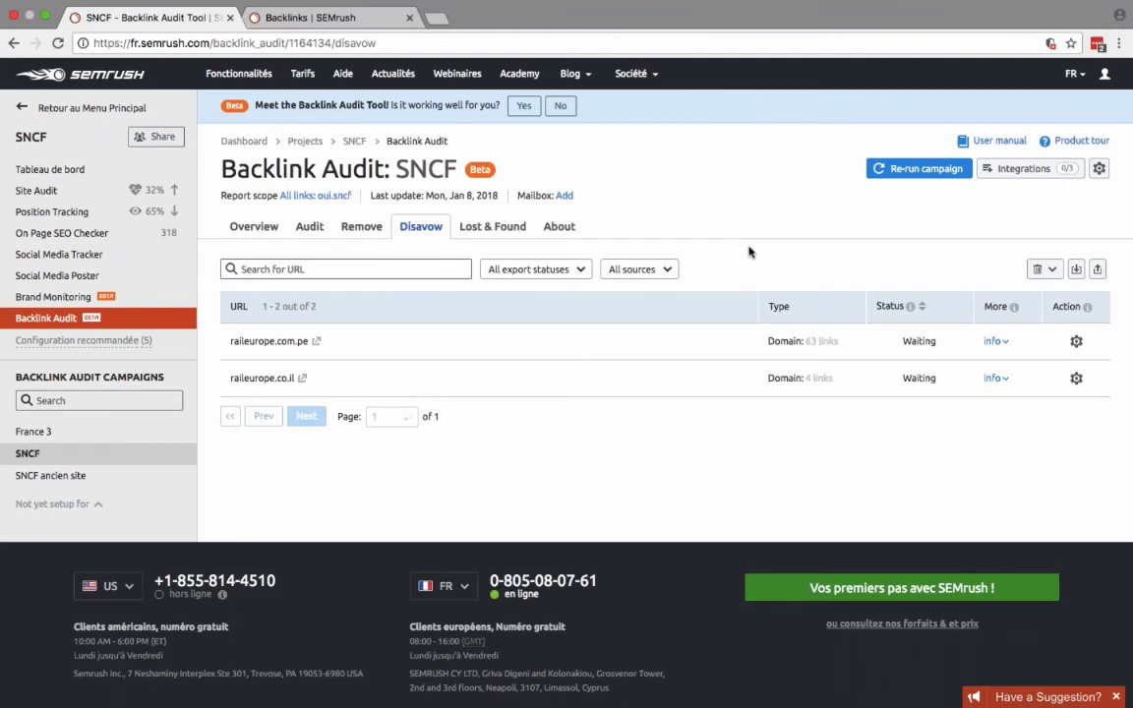
# Revisit the audit list for review, and view the Lost & Found report with its new and lost domains chart.
pyautogui.click(312, 229)
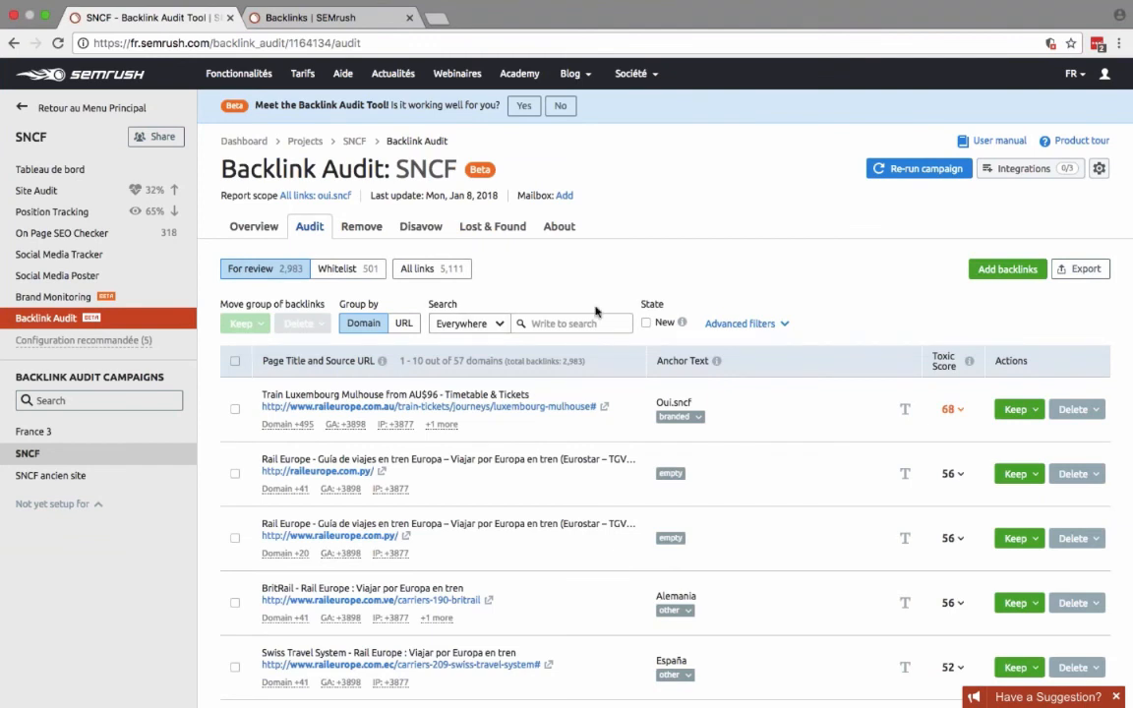
pyautogui.click(499, 230)
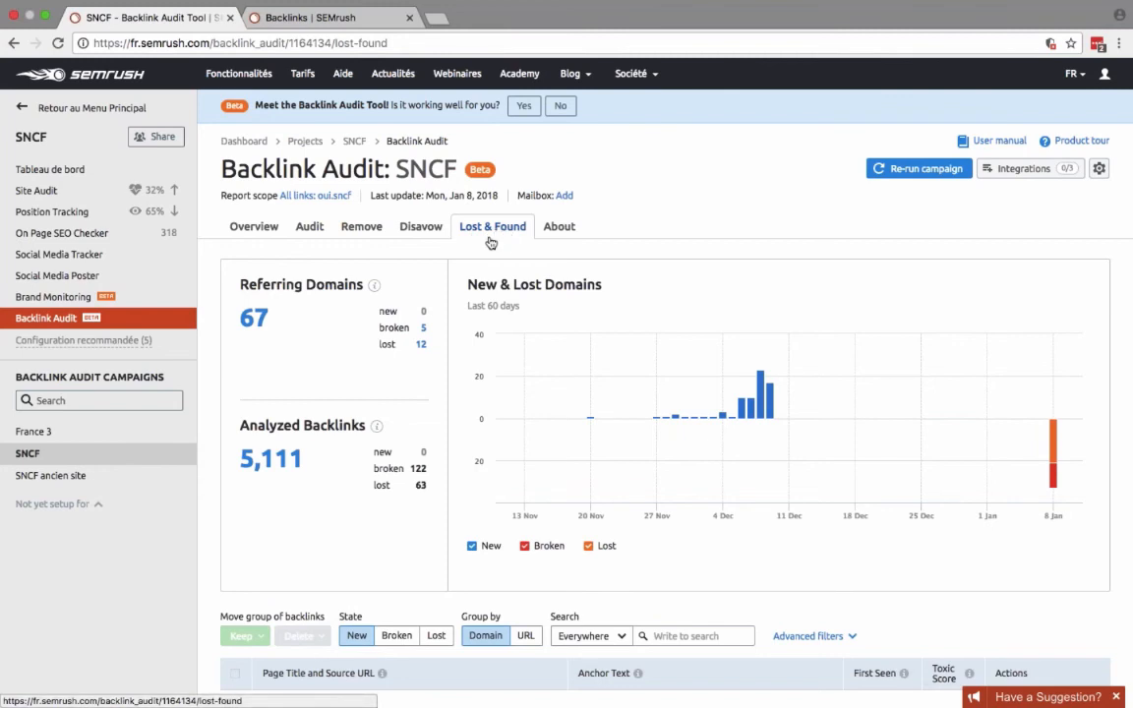
pyautogui.scroll(-1, 491, 242)
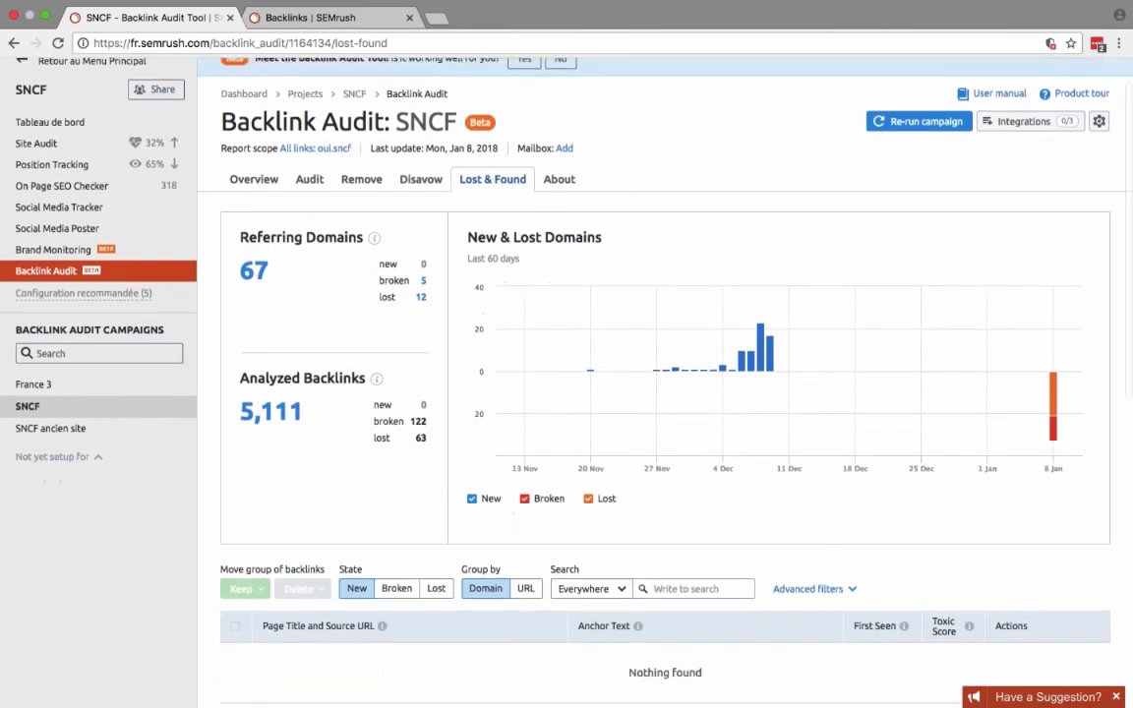
pyautogui.scroll(-1, 665, 374)
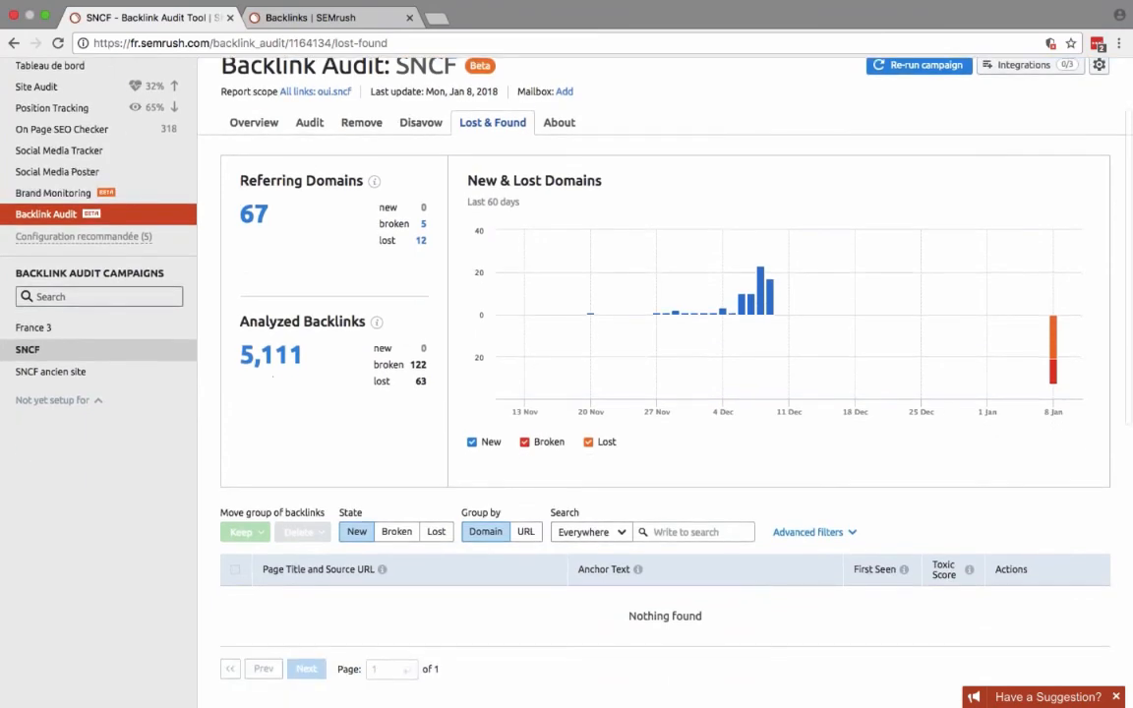
# Show the broken backlinks in the Lost & Found report, switch the state filter to Lost, and look through the lost domains.
pyautogui.click(396, 531)
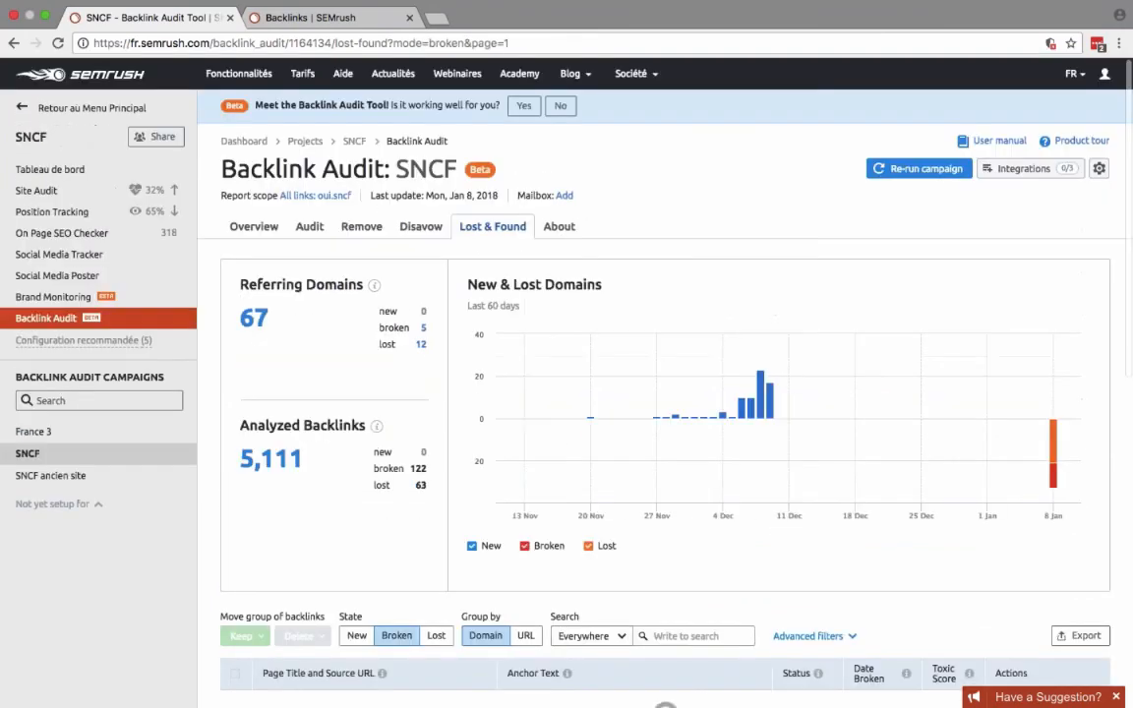
pyautogui.scroll(-4, 440, 550)
pyautogui.click(435, 467)
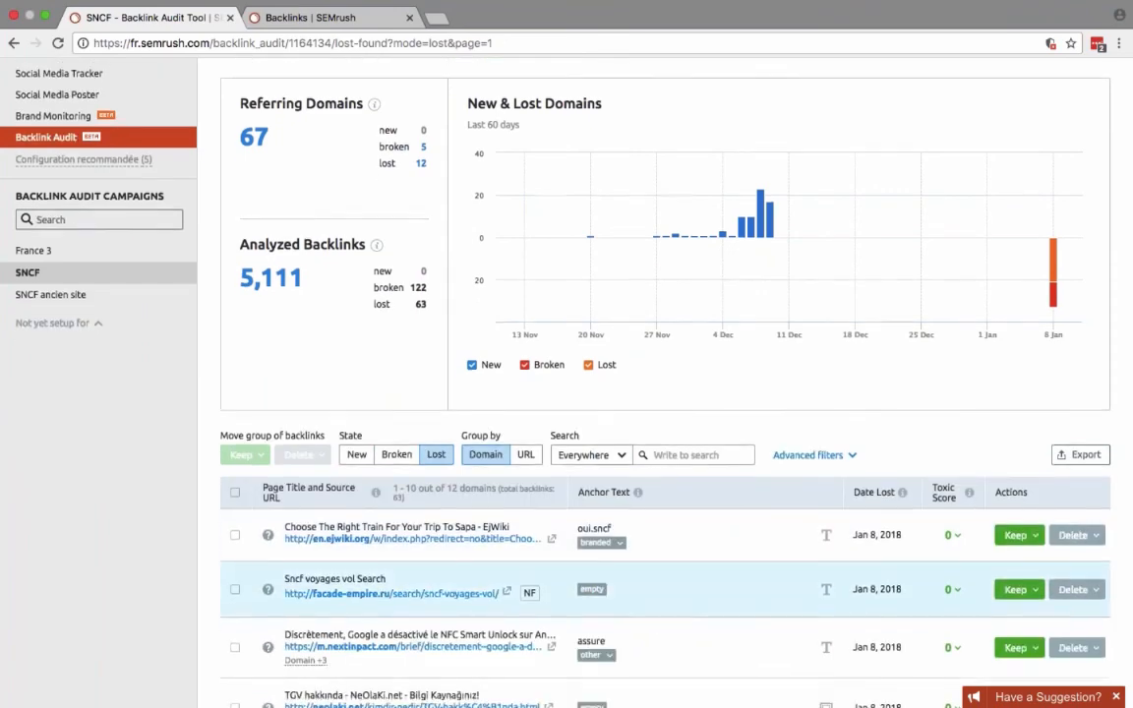
pyautogui.scroll(3, 665, 602)
pyautogui.scroll(-5, 665, 551)
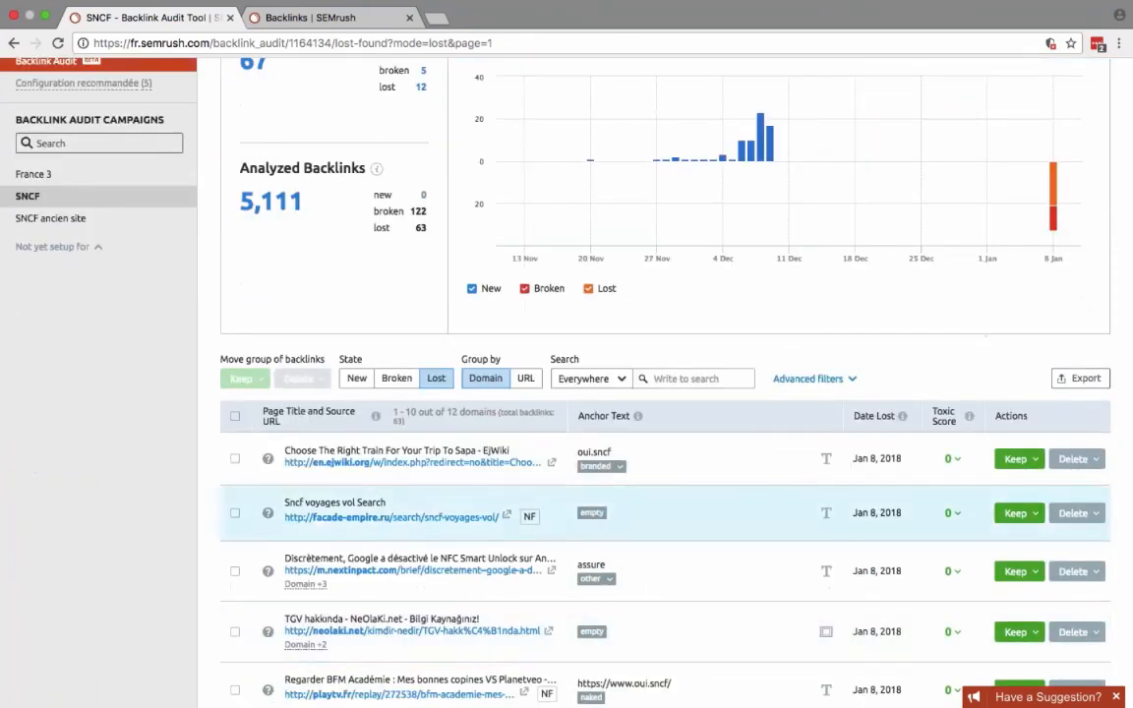
pyautogui.scroll(-3, 758, 640)
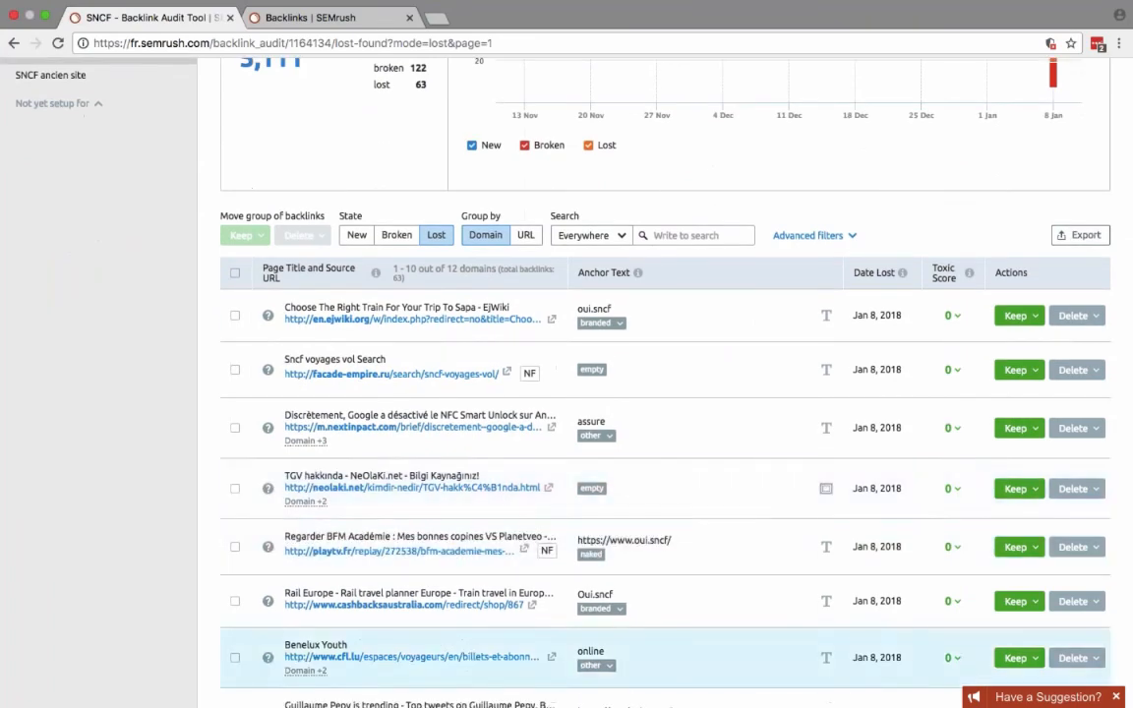
# Review the New & Lost Domains chart and check the search scope options for the lost backlinks list.
pyautogui.scroll(5, 759, 417)
pyautogui.scroll(4, 759, 415)
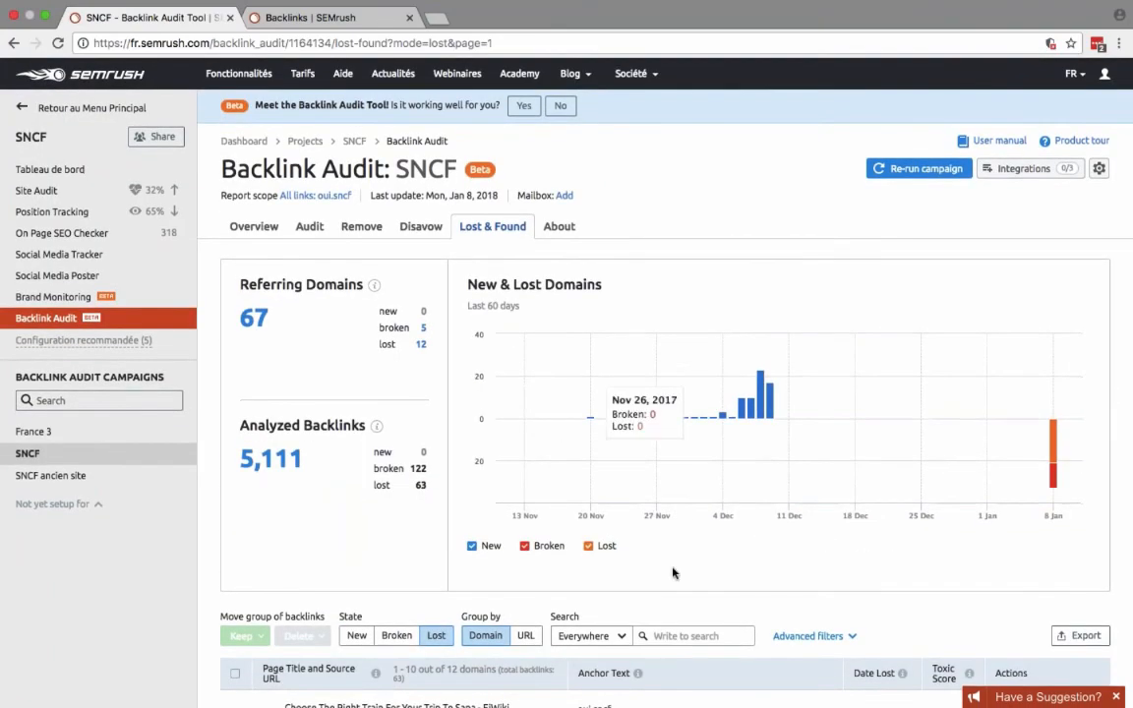
pyautogui.scroll(-5, 673, 571)
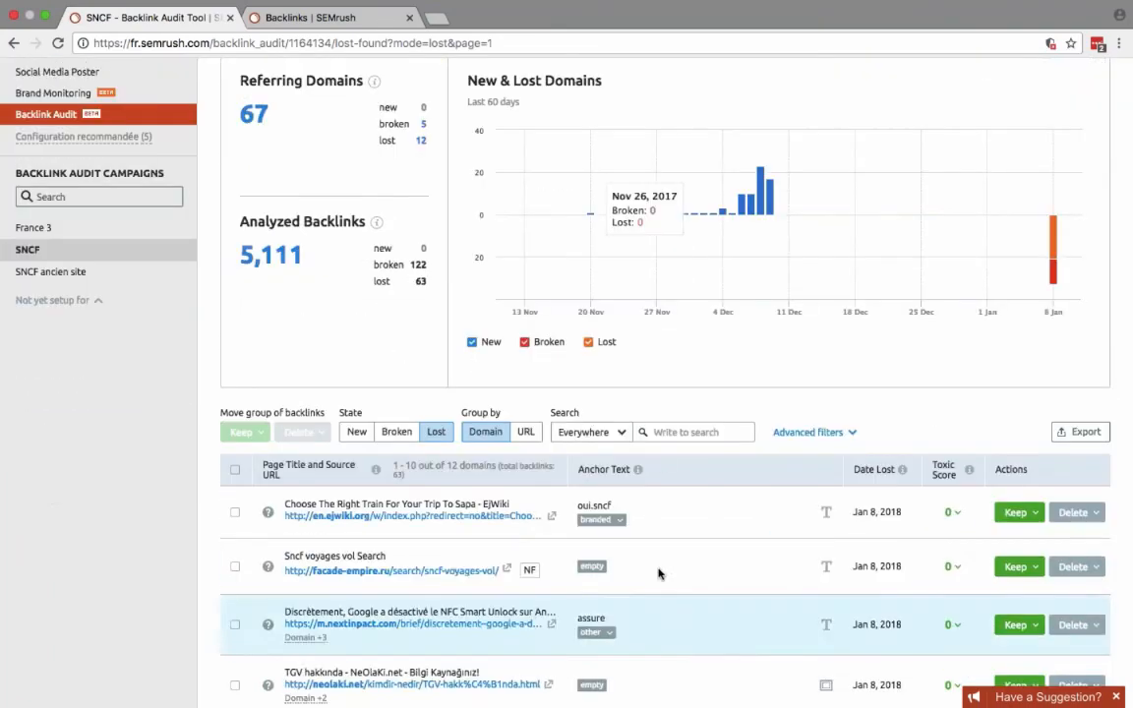
pyautogui.click(618, 433)
pyautogui.click(624, 433)
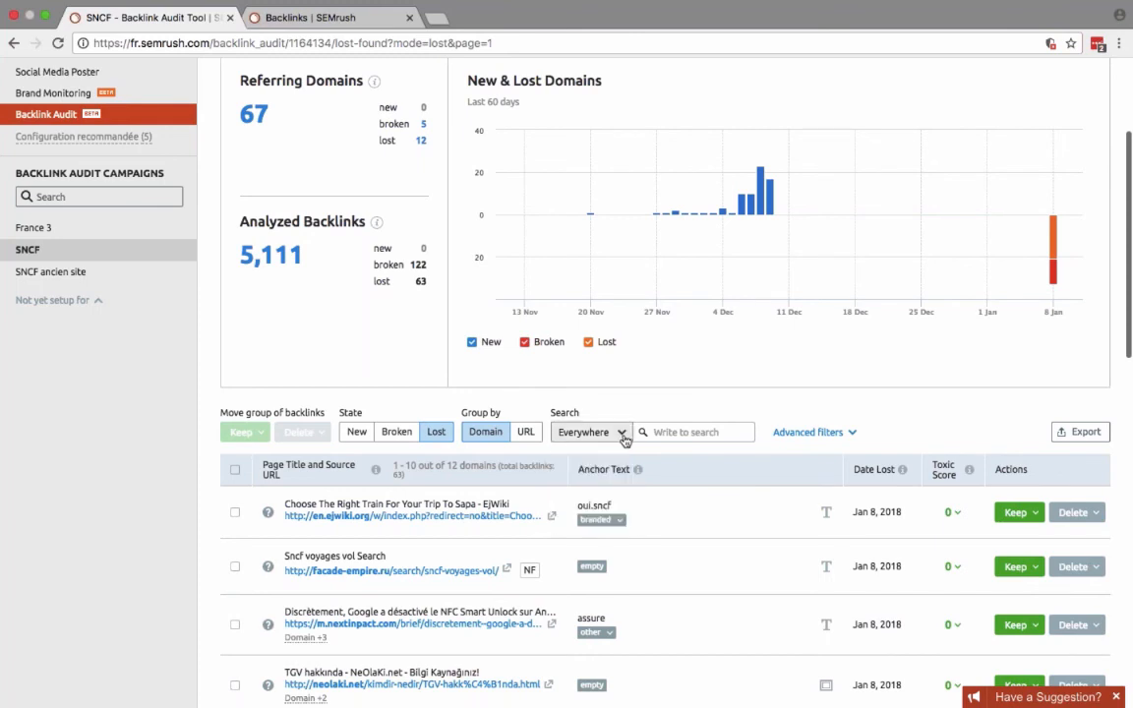
pyautogui.scroll(1, 411, 338)
pyautogui.scroll(3, 411, 338)
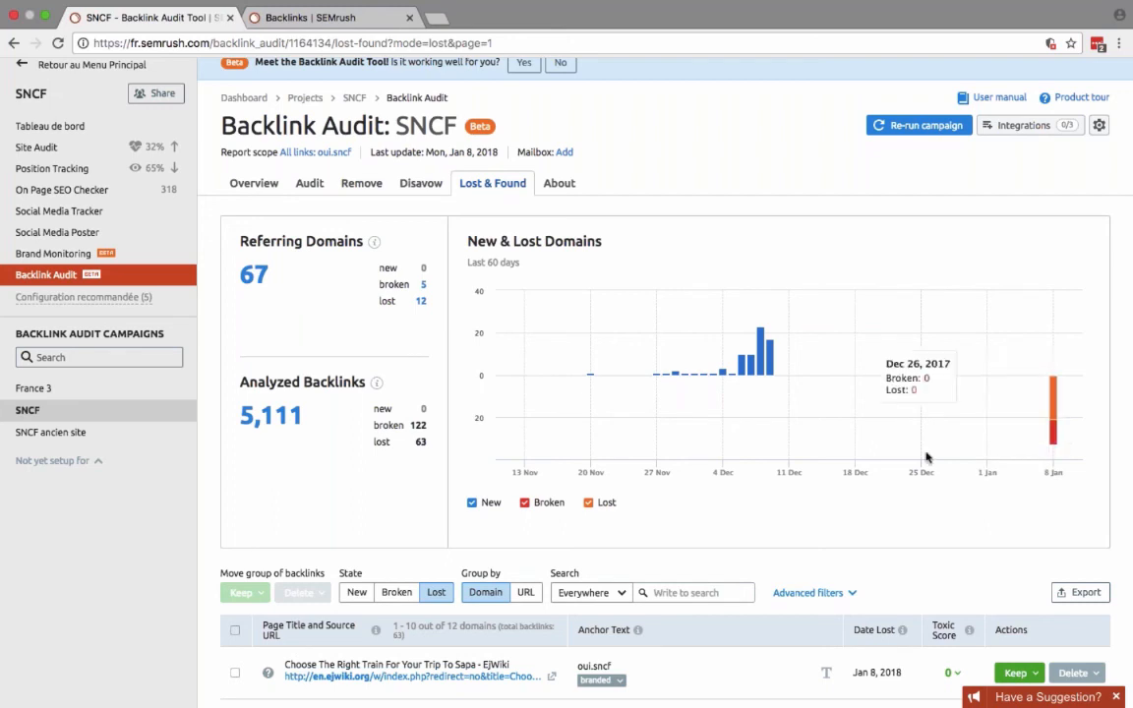
# Examine the first page of lost domains with their anchor texts, loss dates and toxic scores, alongside the referring domains and analyzed backlinks summary.
pyautogui.scroll(-2, 925, 458)
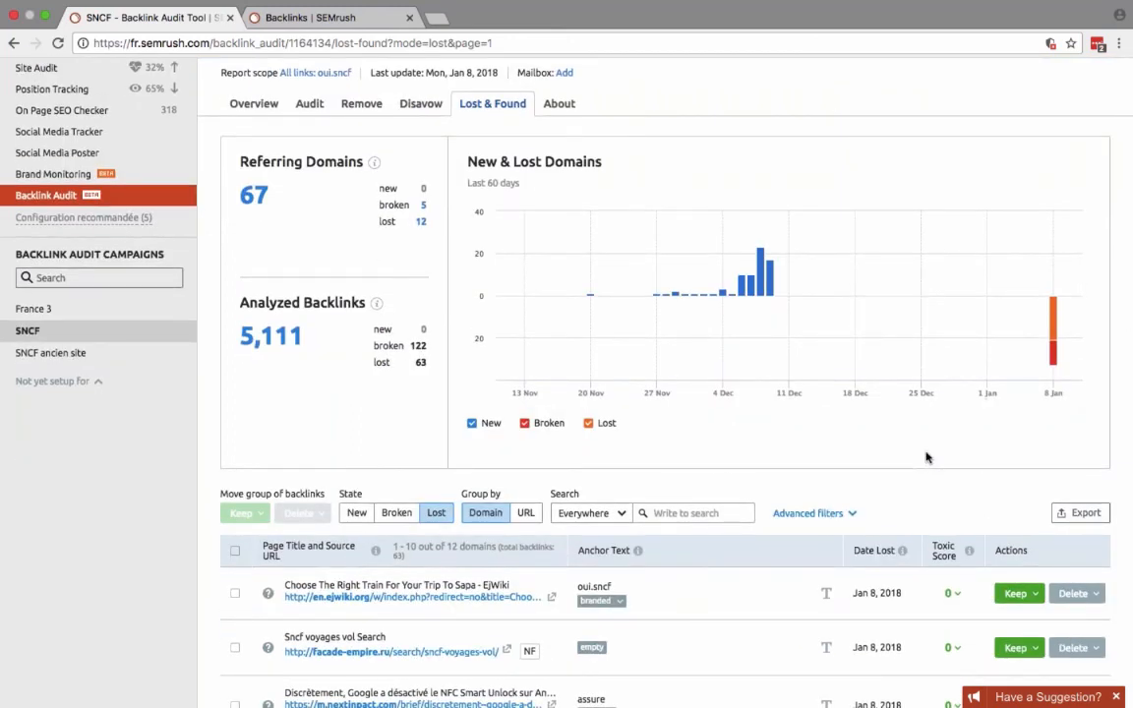
pyautogui.scroll(-7, 926, 457)
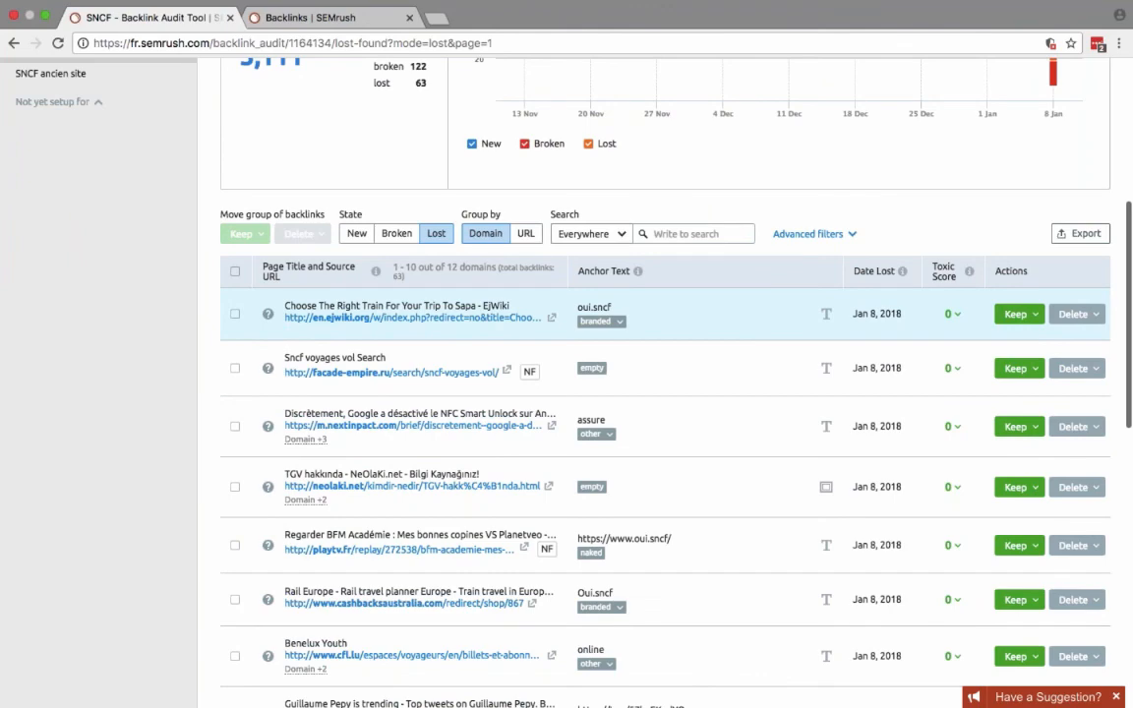
pyautogui.scroll(-7, 460, 524)
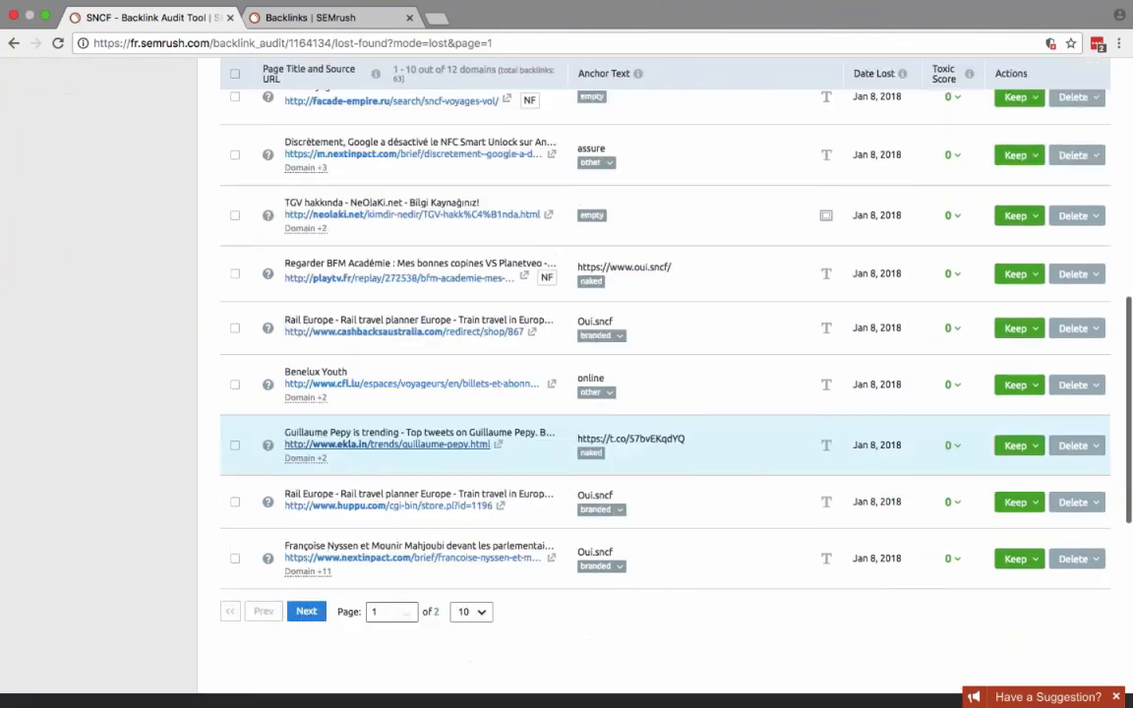
pyautogui.scroll(9, 590, 491)
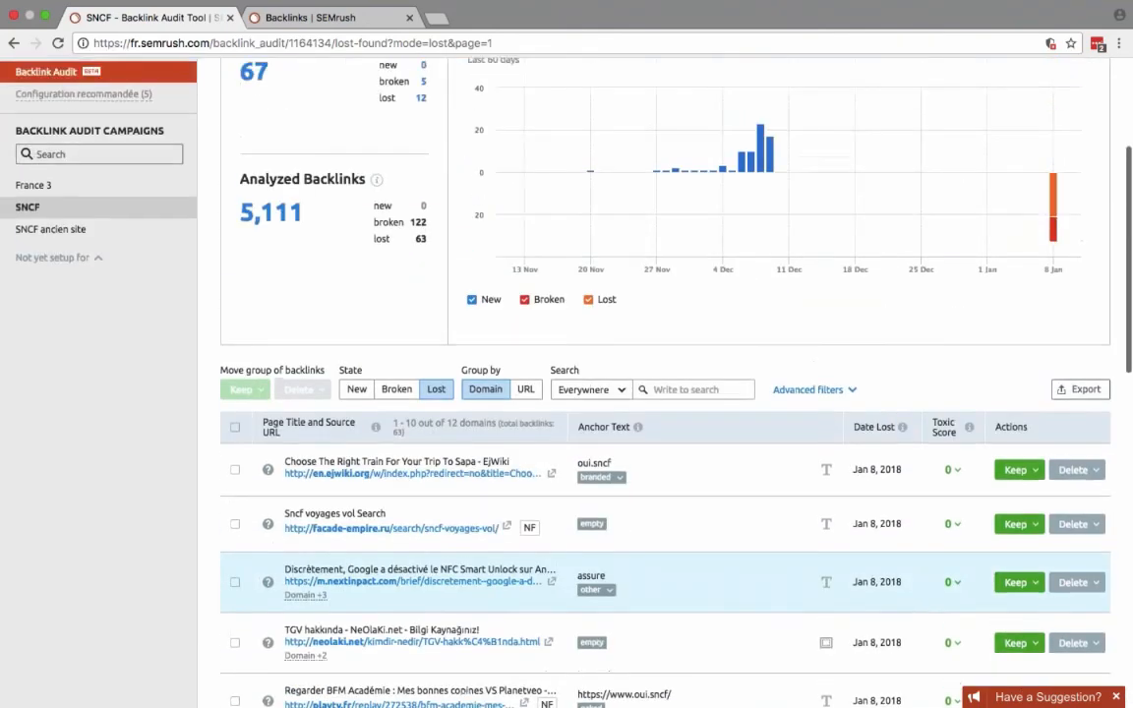
pyautogui.scroll(1, 735, 532)
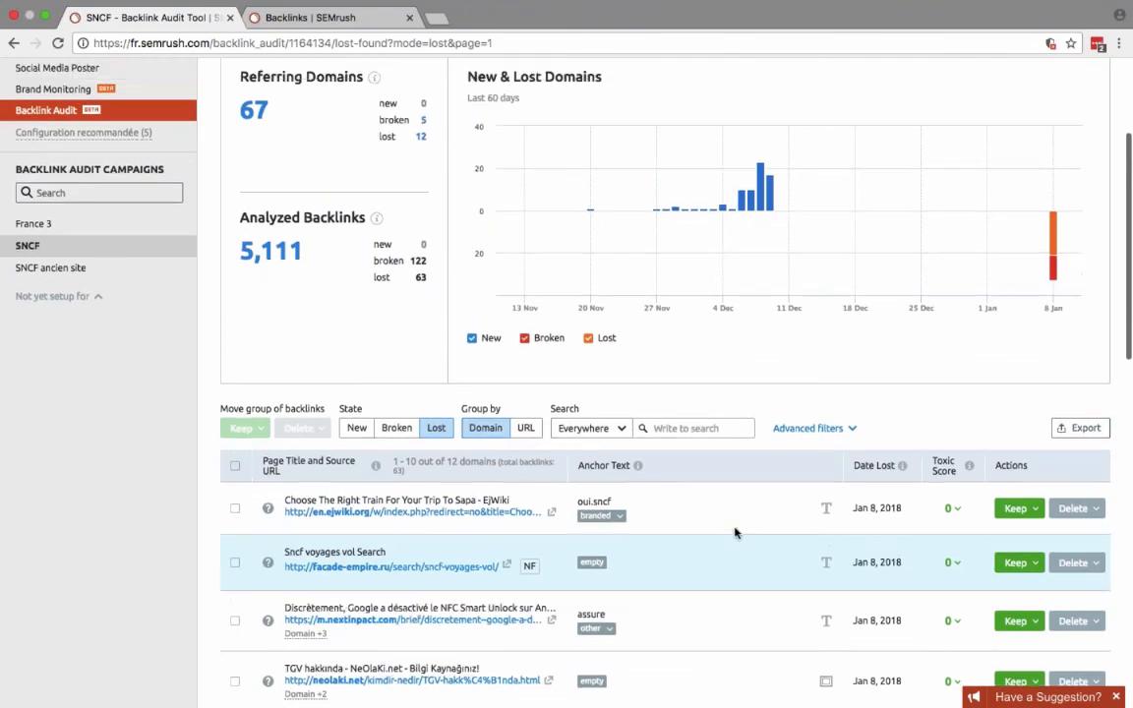
pyautogui.scroll(4, 736, 533)
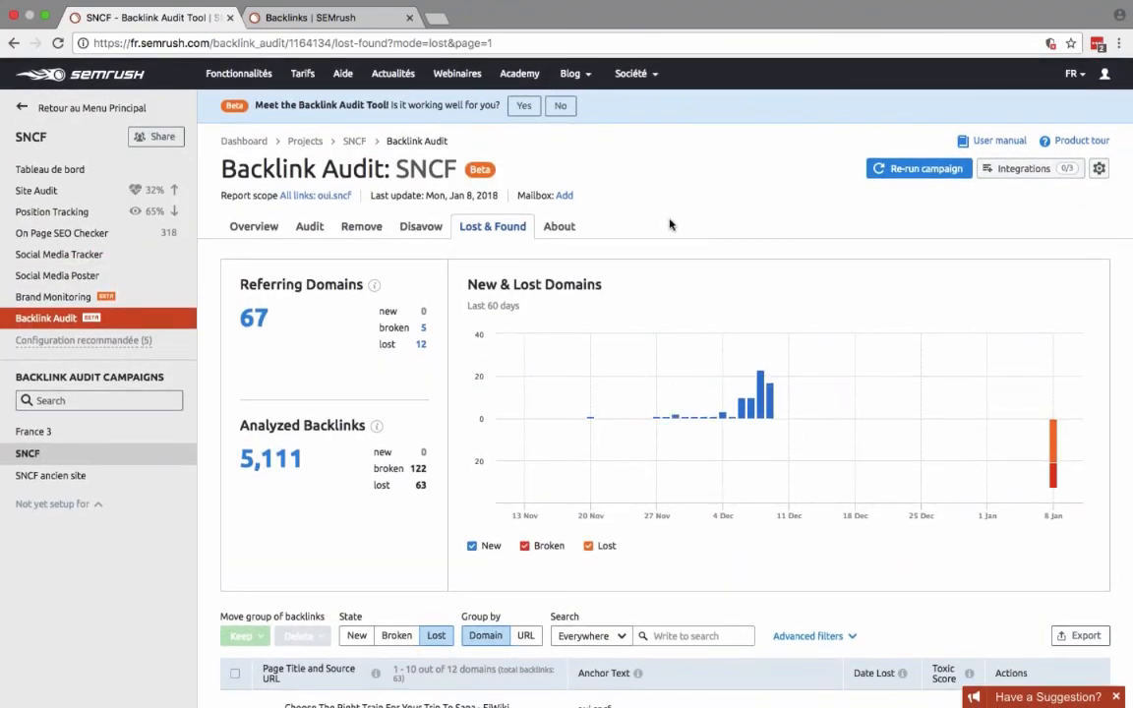
pyautogui.scroll(-5, 715, 601)
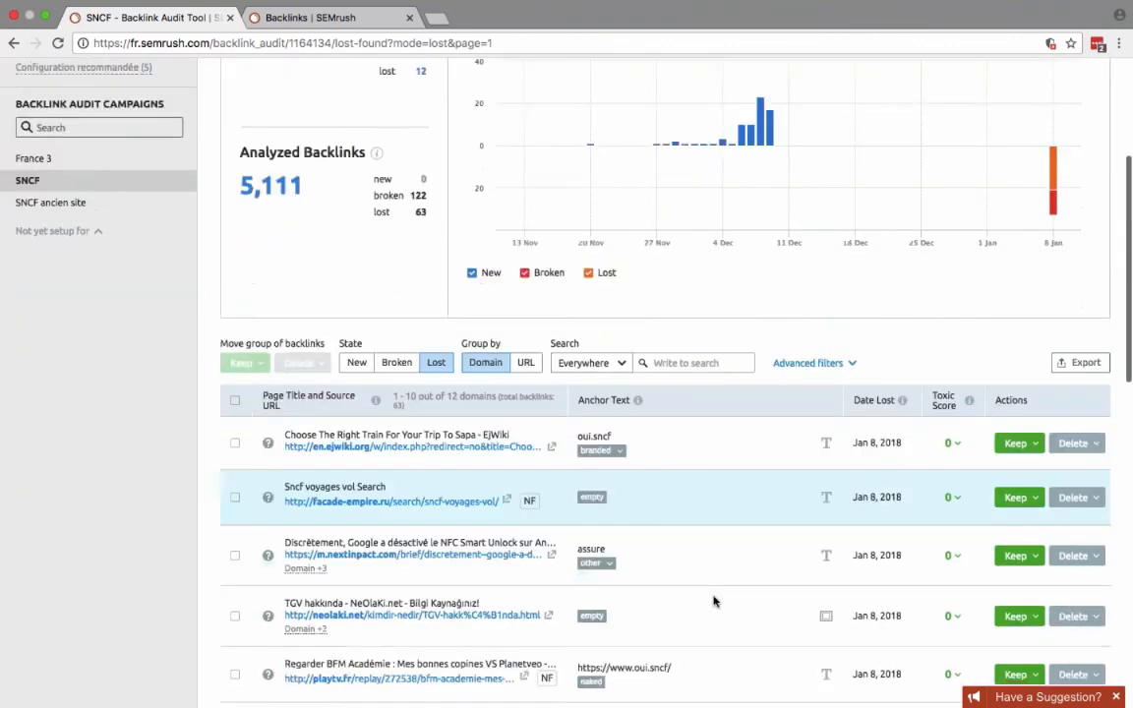
pyautogui.scroll(5, 714, 600)
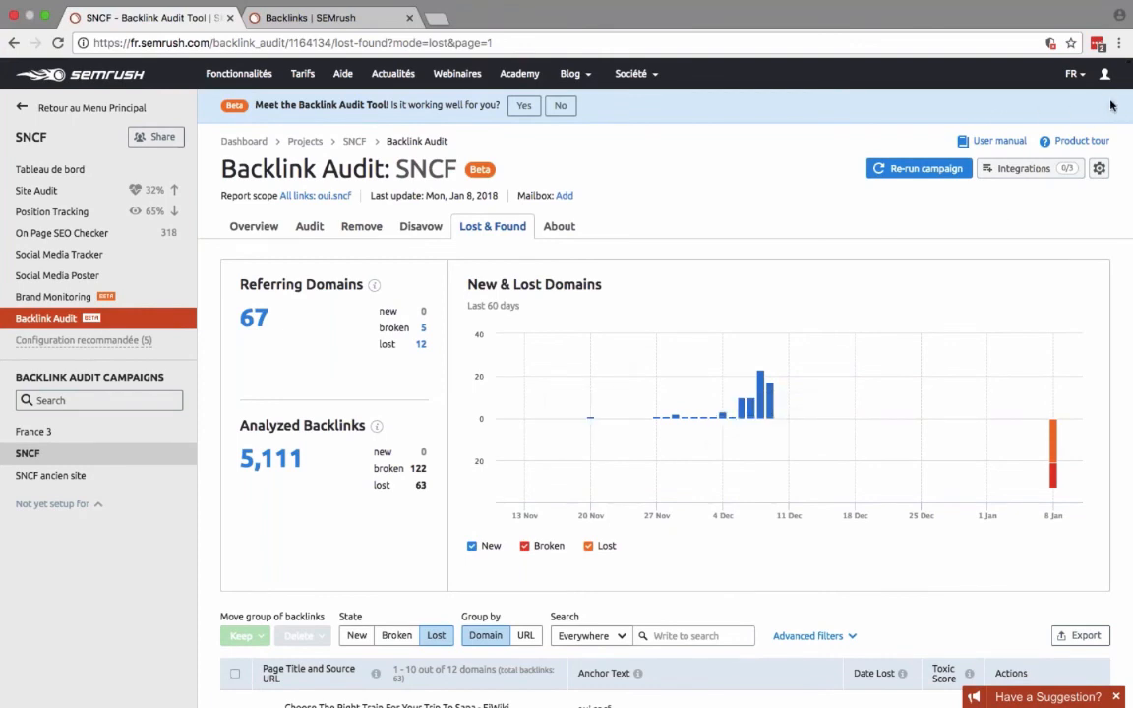
pyautogui.scroll(-2, 715, 328)
pyautogui.scroll(2, 715, 329)
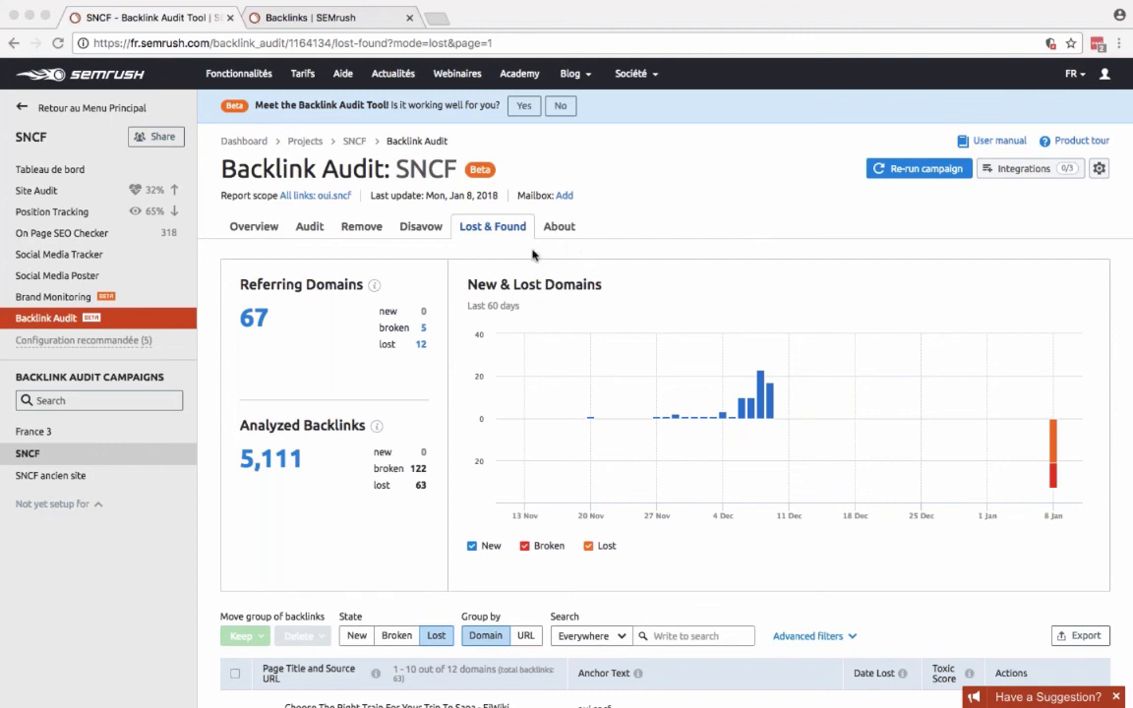
# Read the About page's guide to checking, investigating and disavowing backlinks and adding more data, and return to the audit list.
pyautogui.click(557, 229)
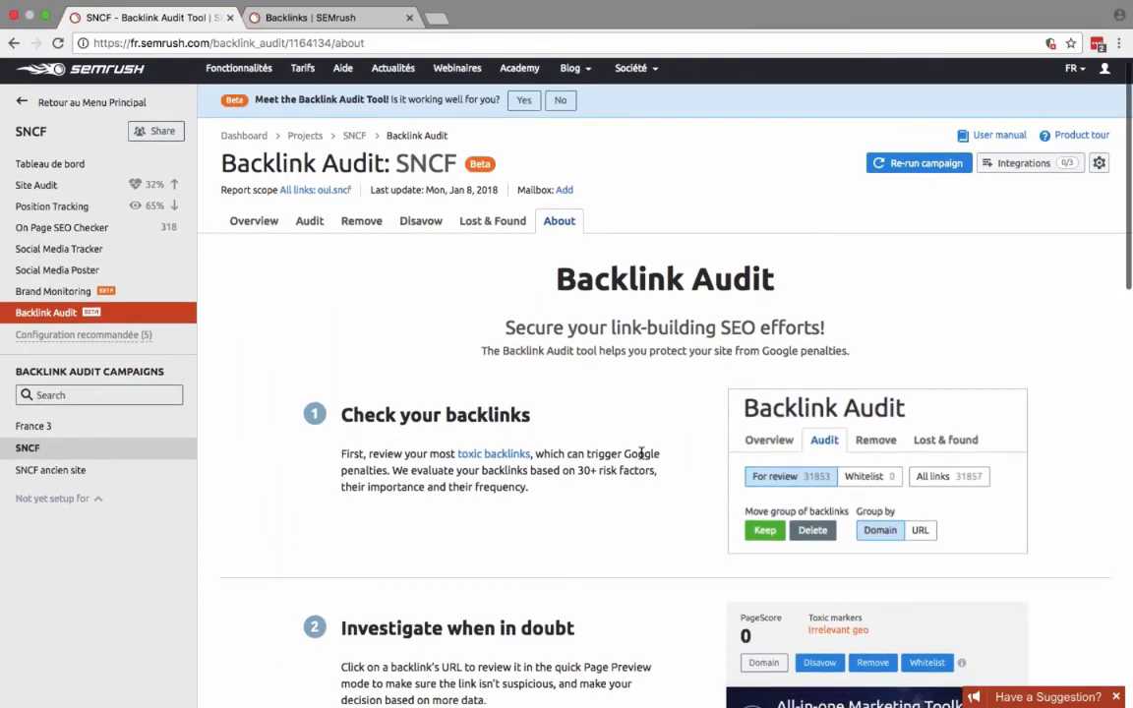
pyautogui.scroll(-3, 641, 453)
pyautogui.scroll(-5, 641, 454)
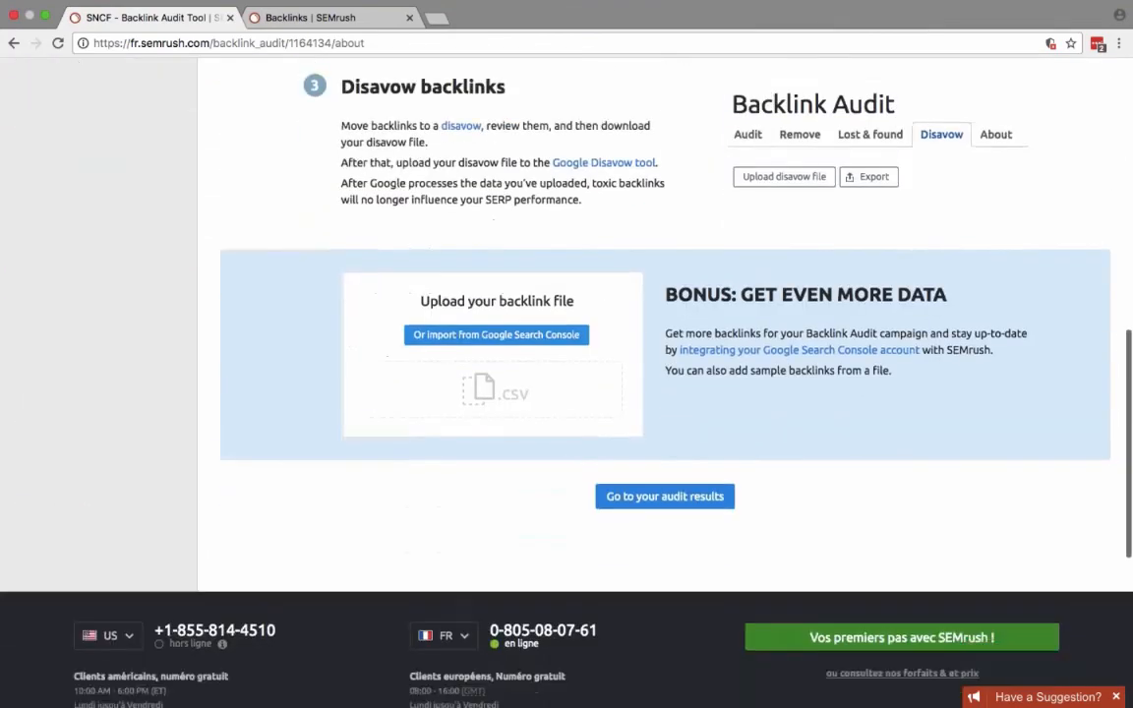
pyautogui.scroll(6, 640, 453)
pyautogui.scroll(3, 646, 172)
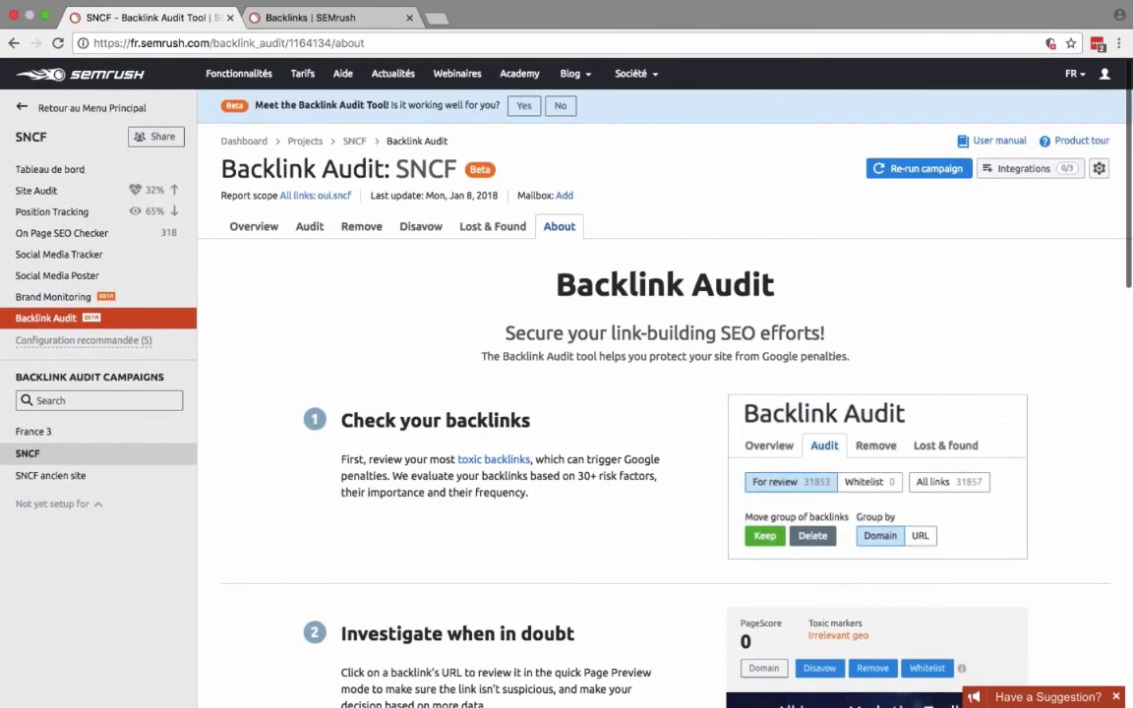
pyautogui.click(313, 231)
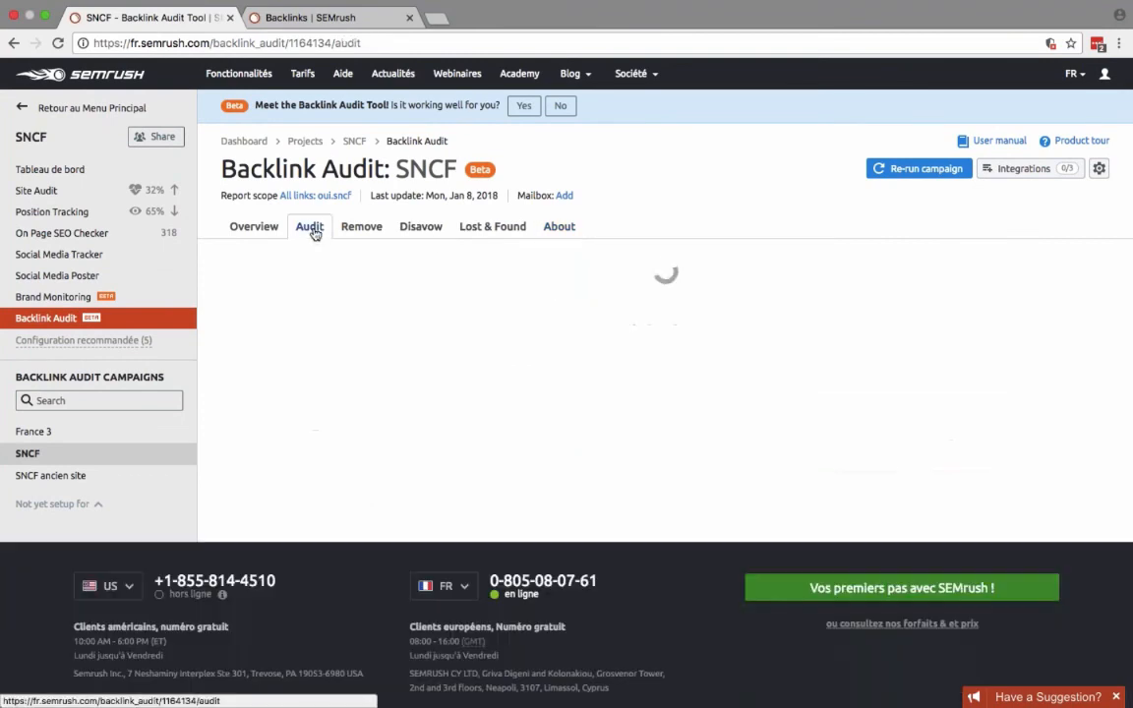